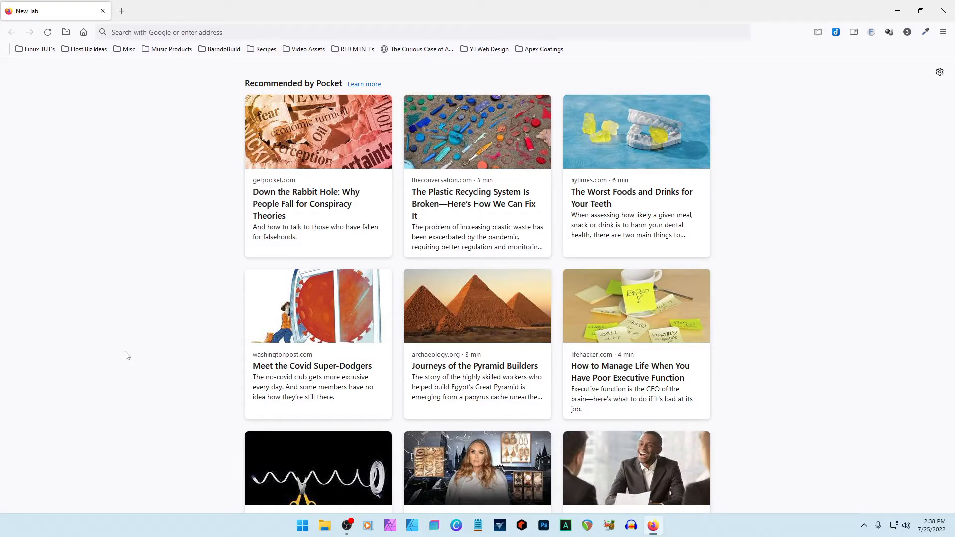
scroll(126, 355, "down", 5)
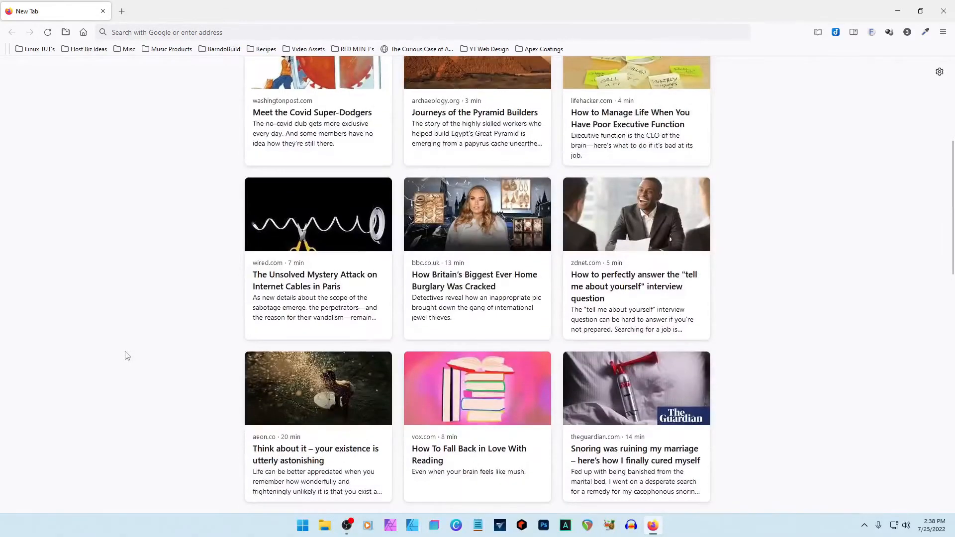
scroll(125, 355, "up", 5)
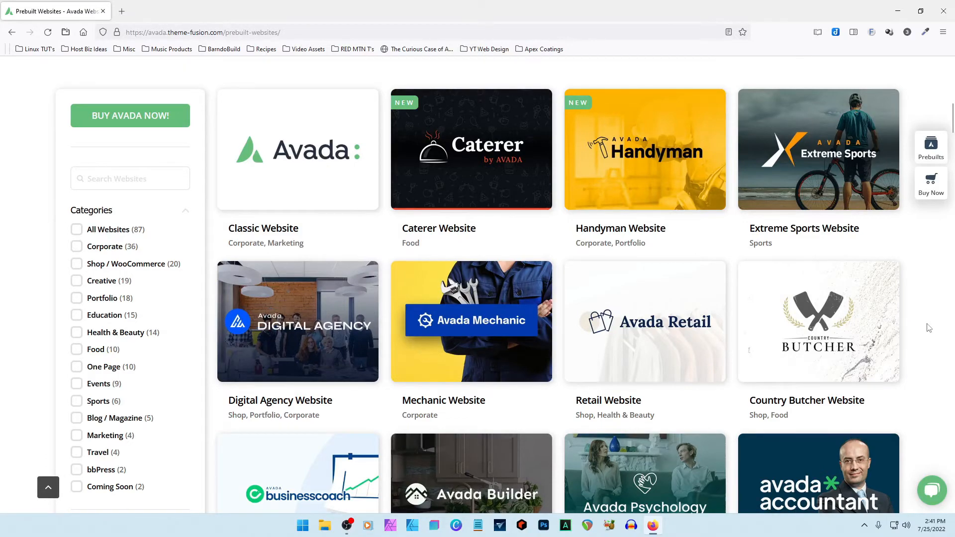
Browse the Avada prebuilt websites and open the Financial Advisor Website demo.
scroll(926, 327, "down", 4)
scroll(928, 328, "down", 3)
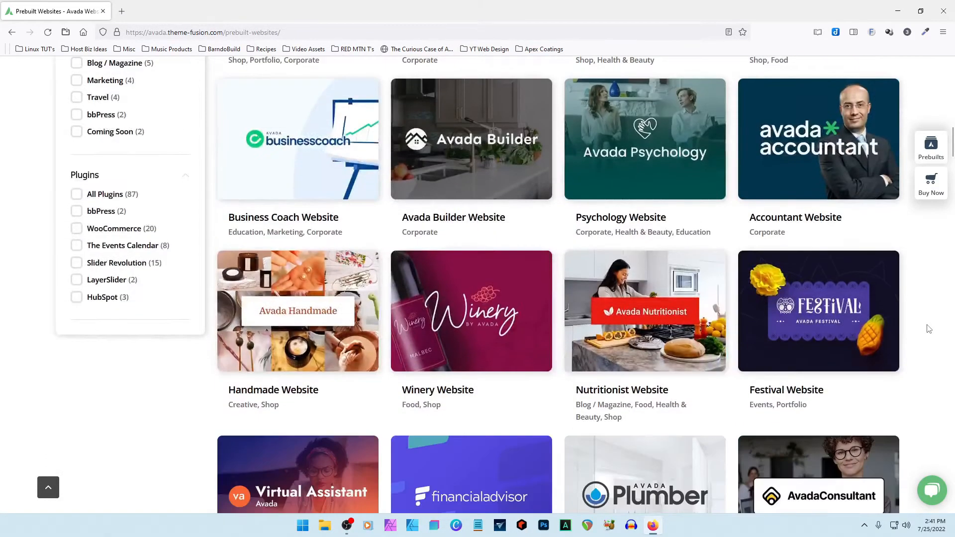
scroll(928, 328, "down", 4)
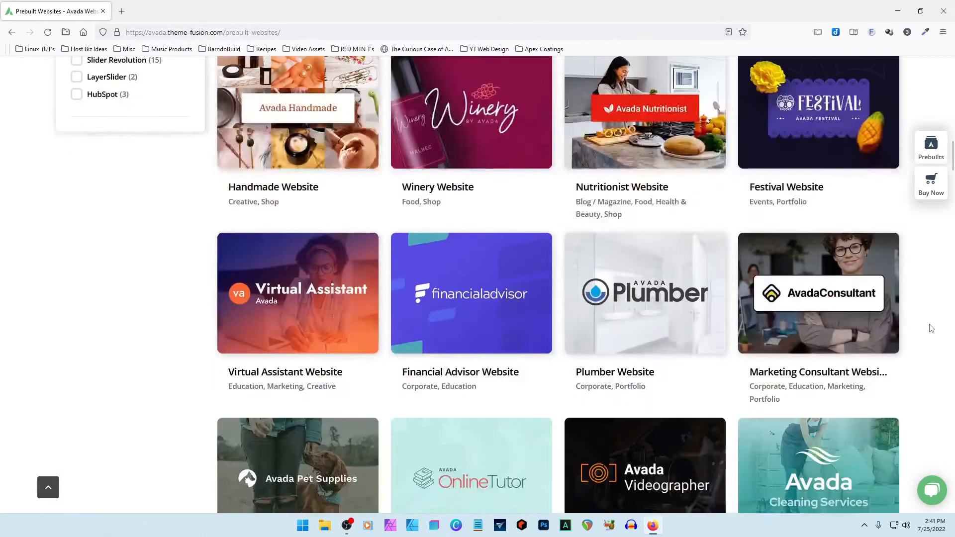
left_click(503, 266)
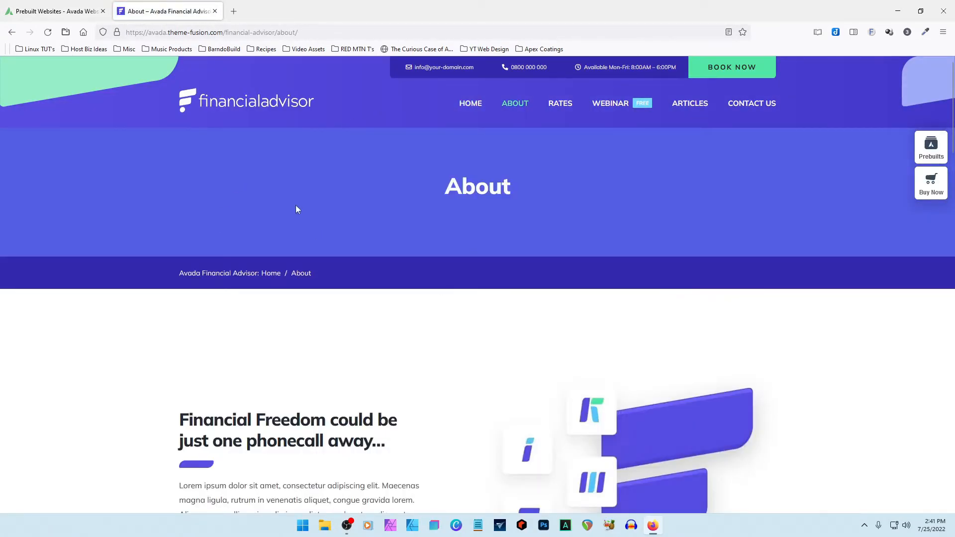
Examine the About page of the Financial Advisor demo from its header down to the footer and back.
scroll(783, 350, "down", 9)
scroll(846, 356, "down", 20)
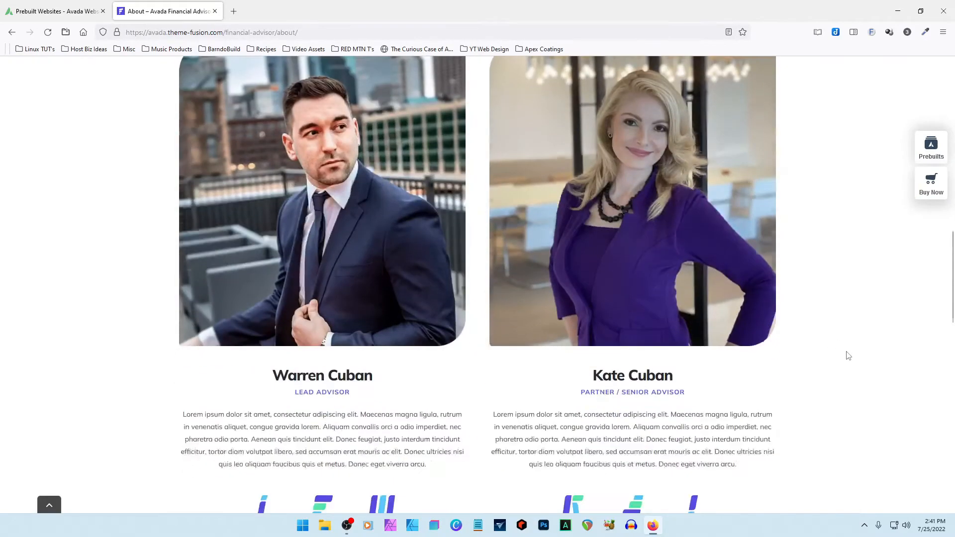
scroll(847, 355, "down", 3)
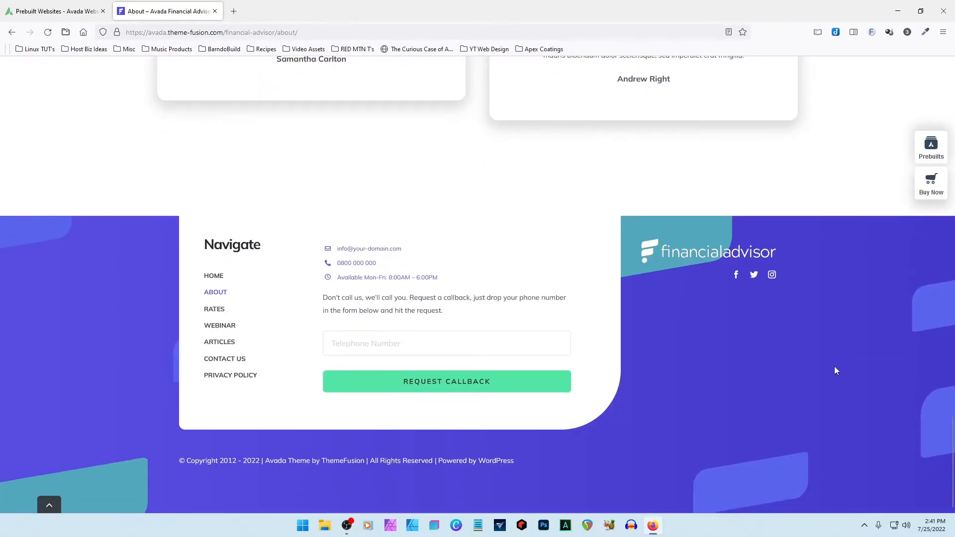
scroll(835, 365, "up", 14)
scroll(837, 360, "up", 15)
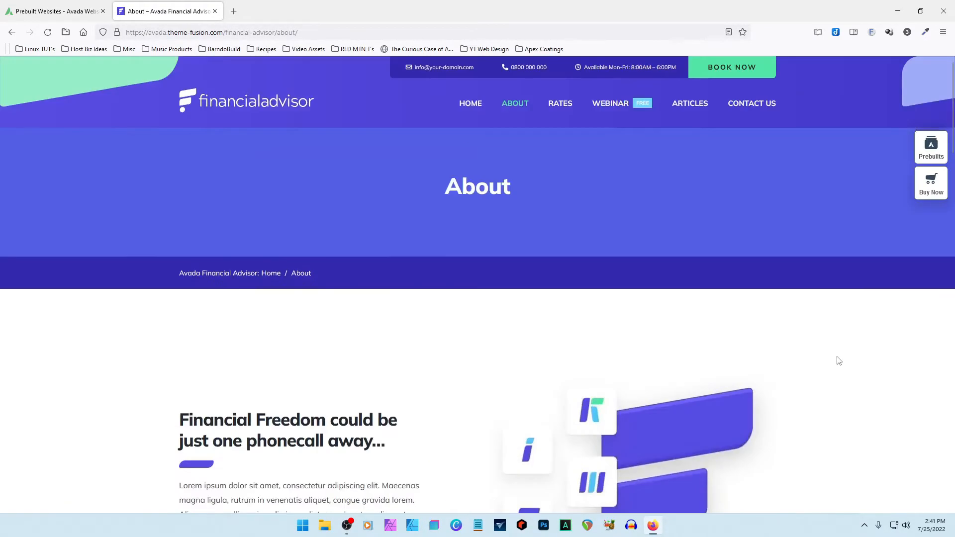
Open the Financial Advisor demo's Home page and look over its callback request area and As Featured In section.
left_click(471, 103)
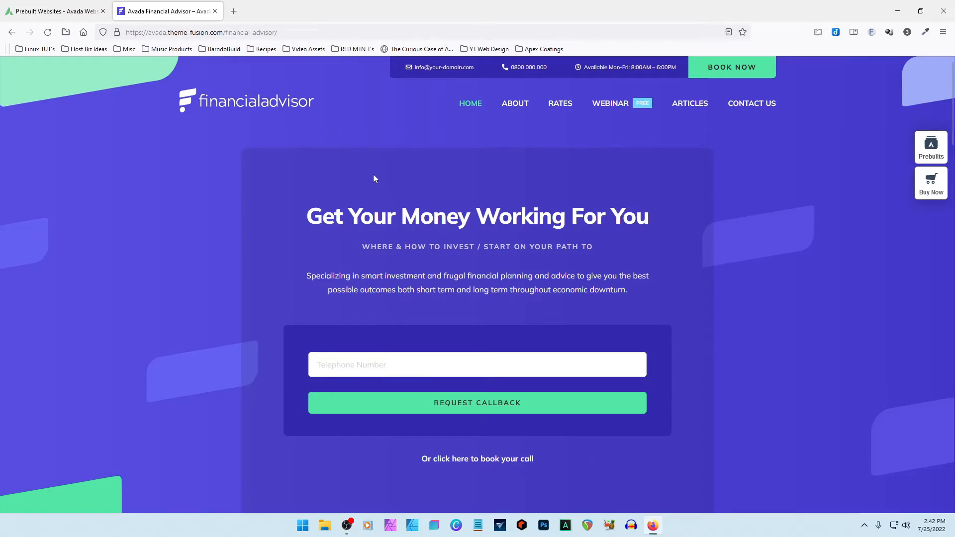
scroll(796, 327, "down", 10)
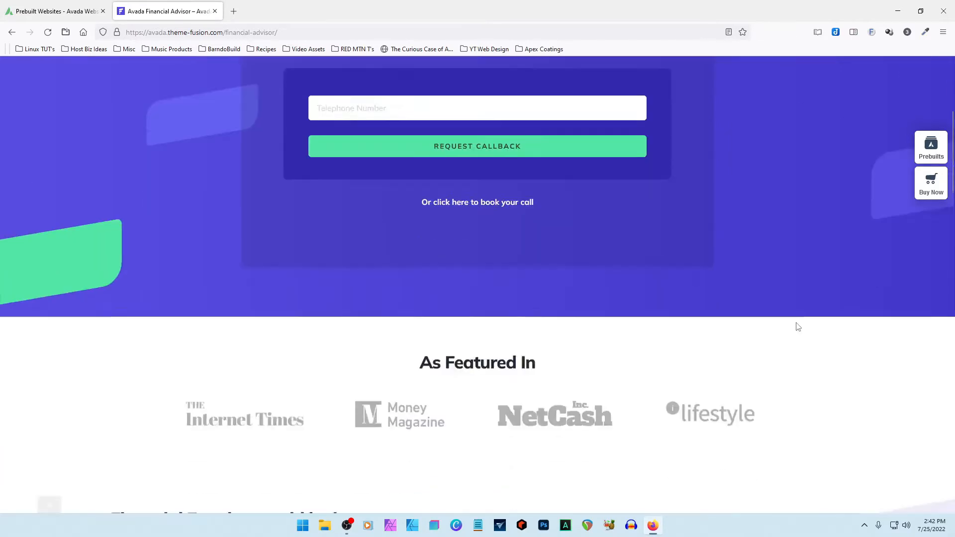
scroll(796, 327, "up", 10)
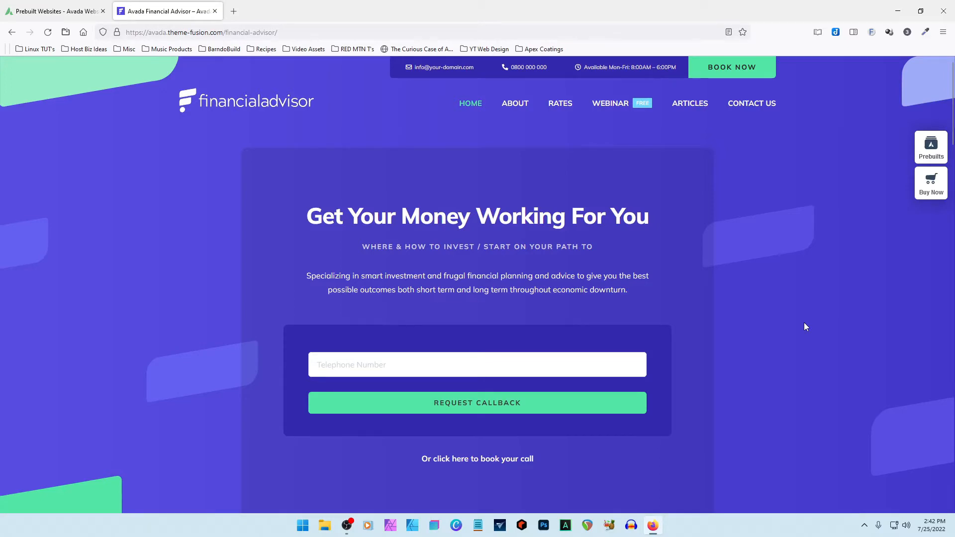
Return to the prebuilt websites list and open the Business Coach Website demo.
left_click(56, 11)
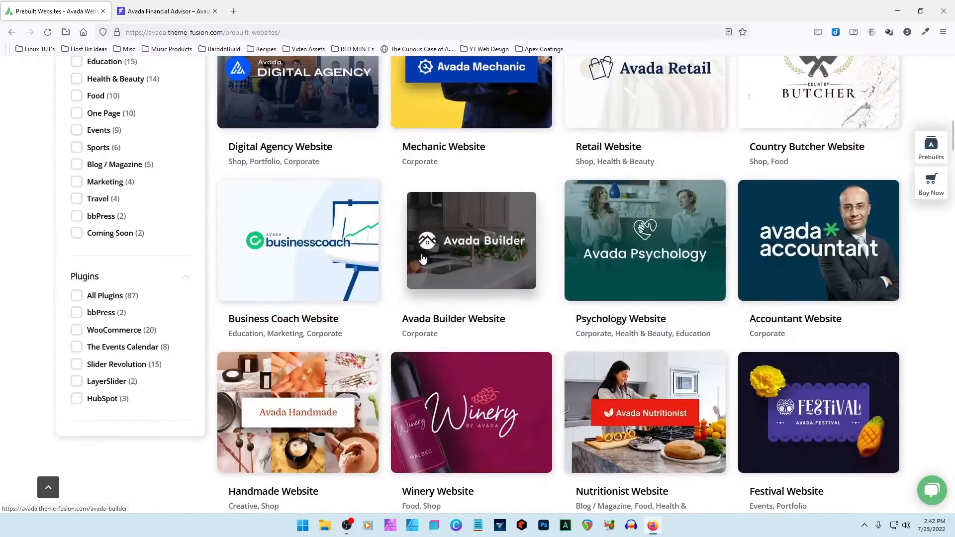
scroll(422, 258, "up", 3)
left_click(291, 364)
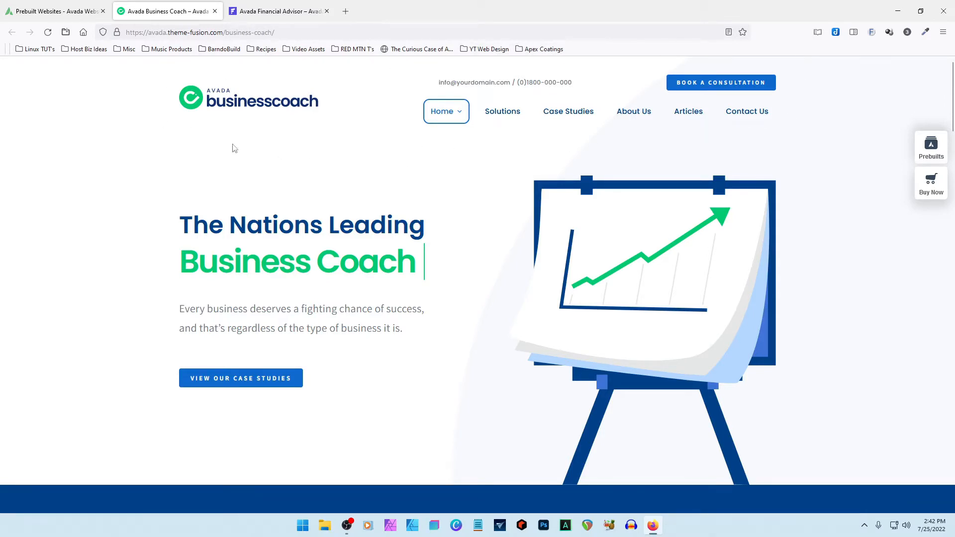
Examine the Business Coach homepage from the hero heading through the service columns and case studies call-to-action to the mobile app section.
scroll(183, 149, "down", 2)
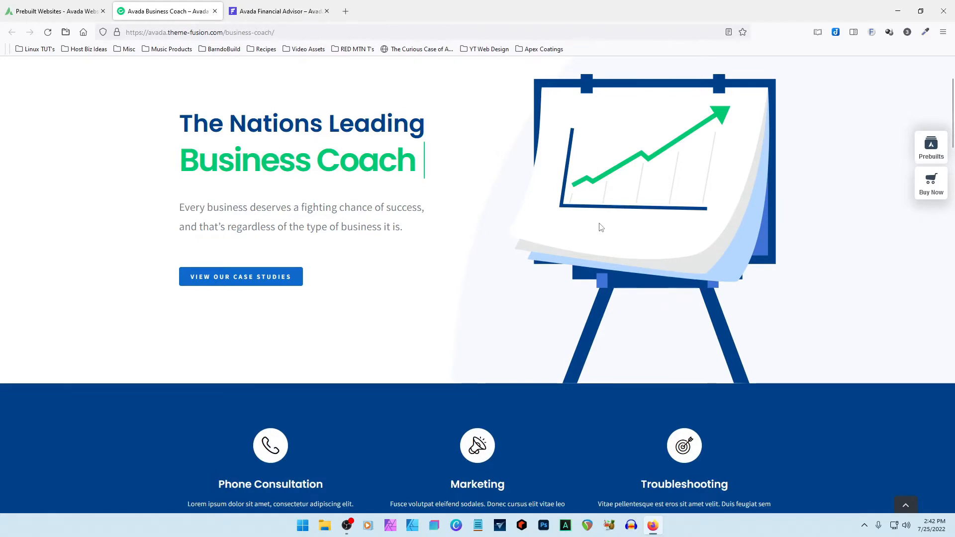
scroll(601, 229, "up", 2)
scroll(298, 154, "down", 1)
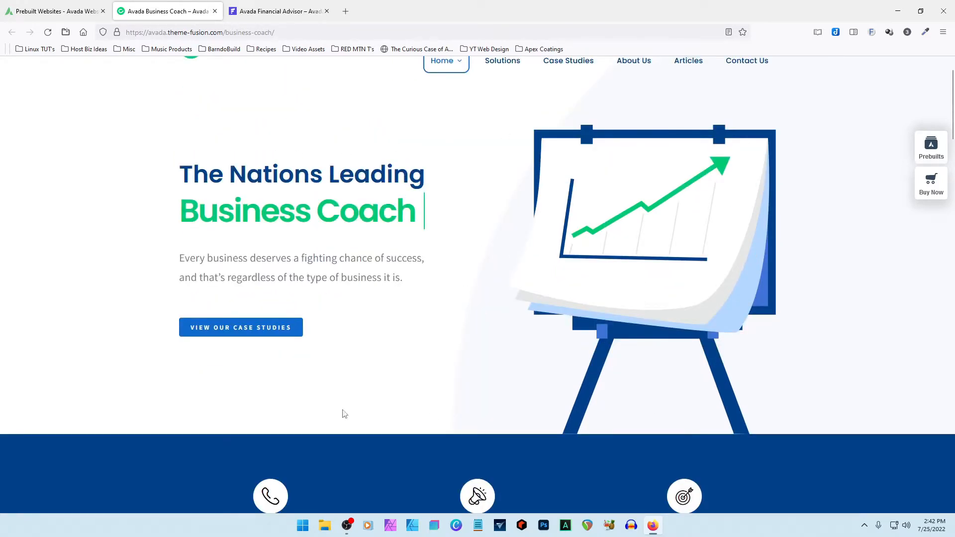
scroll(637, 328, "down", 5)
scroll(641, 322, "down", 4)
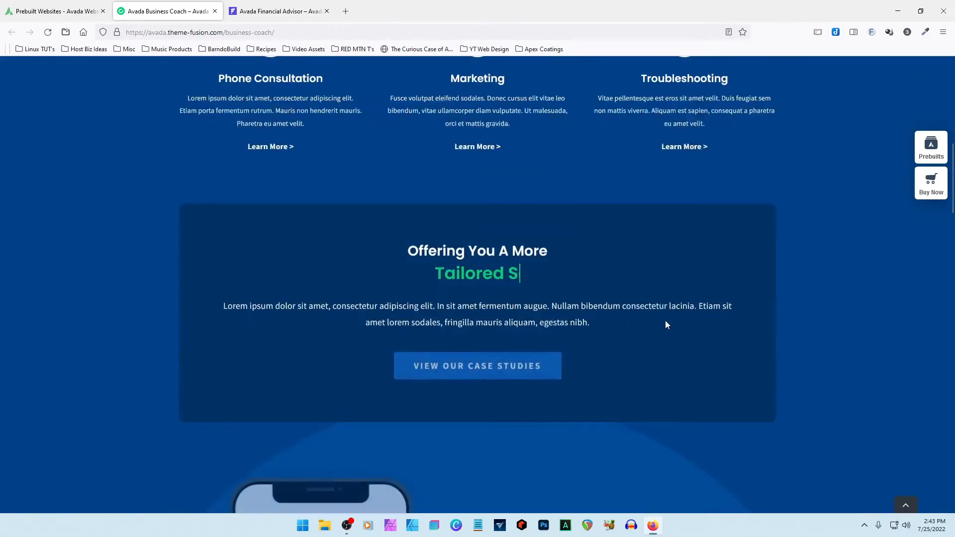
scroll(670, 322, "up", 2)
scroll(670, 324, "down", 3)
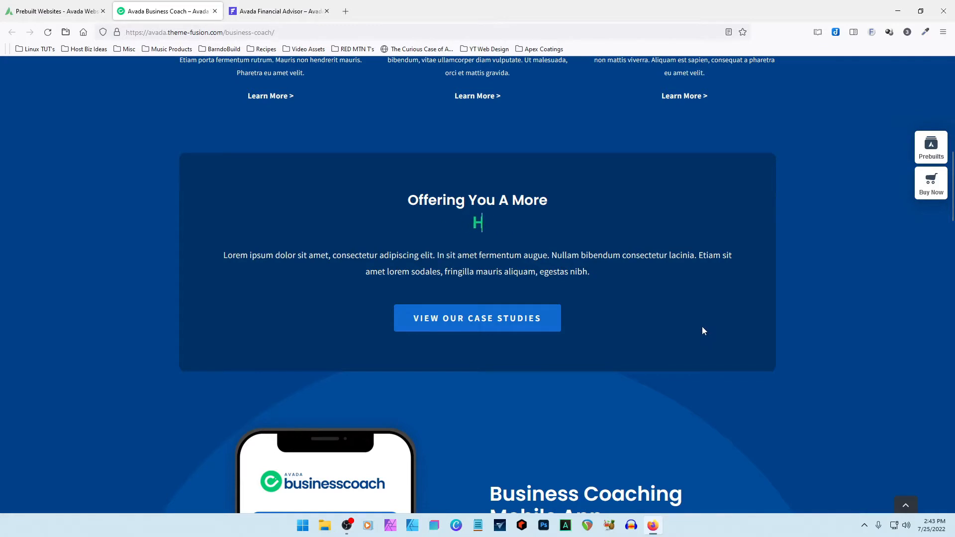
scroll(703, 330, "down", 2)
scroll(704, 331, "down", 5)
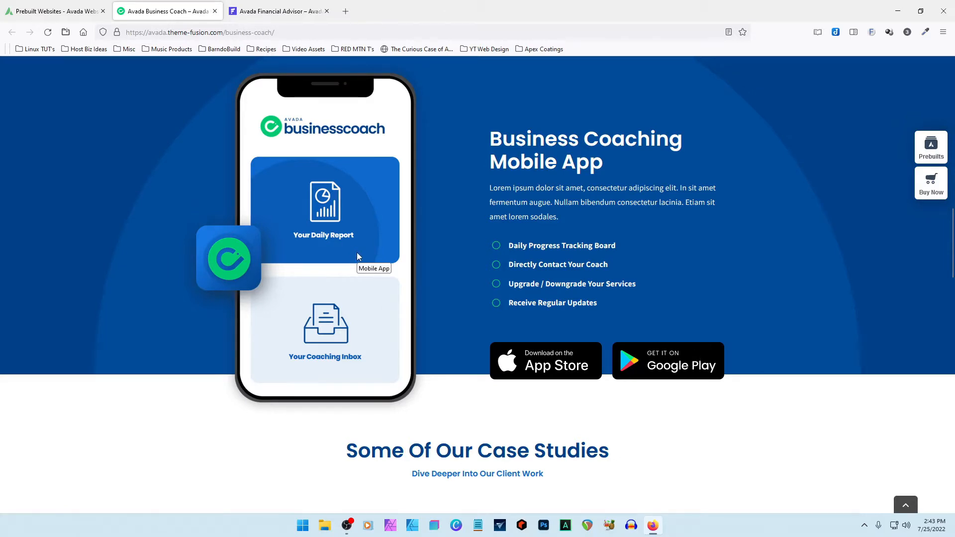
Examine the remaining Business Coach homepage sections, from the case studies and client testimonials down to the footer.
scroll(356, 252, "down", 6)
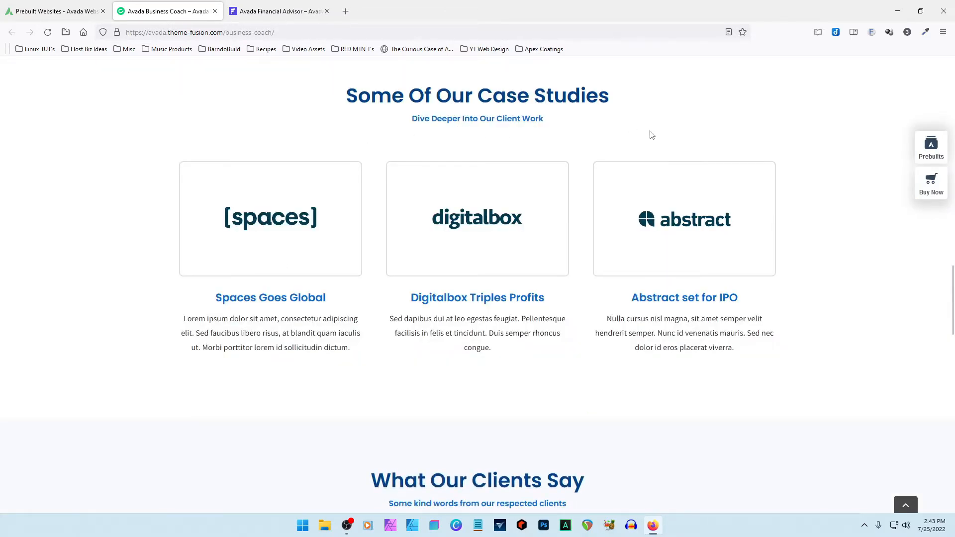
scroll(721, 169, "down", 3)
scroll(827, 222, "down", 5)
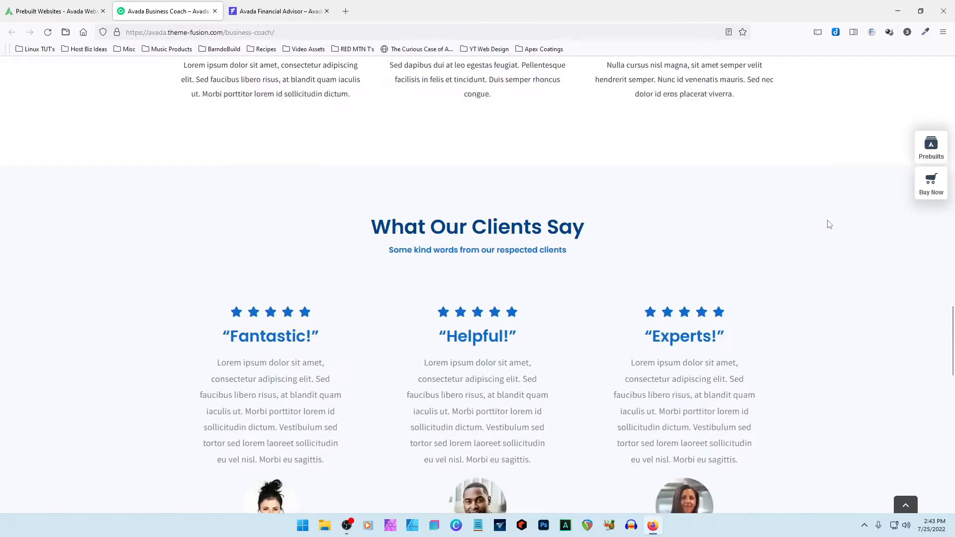
scroll(592, 299, "up", 2)
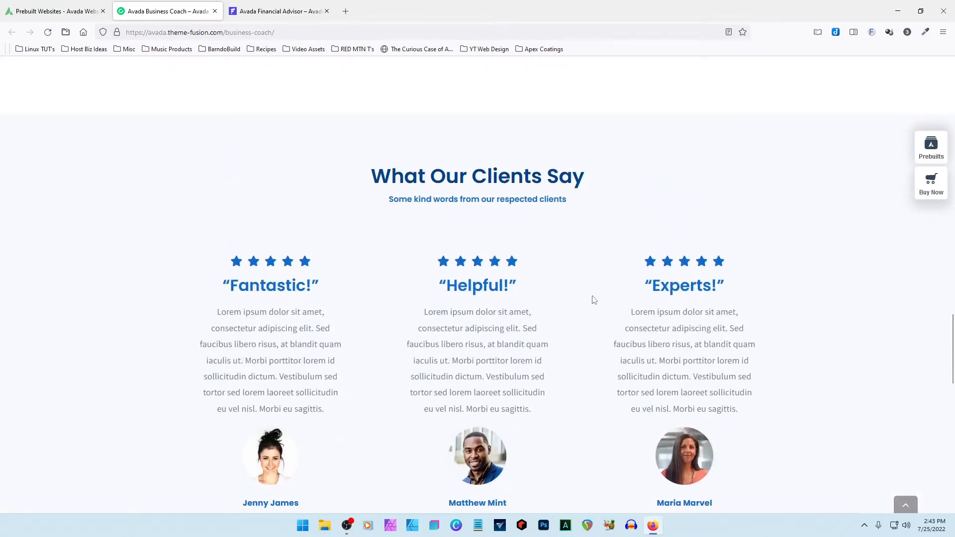
scroll(593, 299, "down", 6)
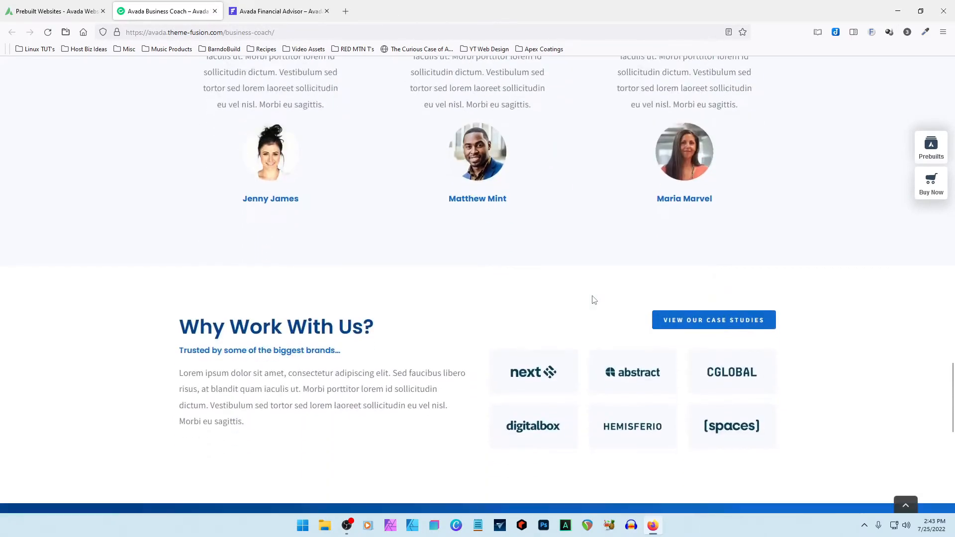
scroll(595, 299, "down", 2)
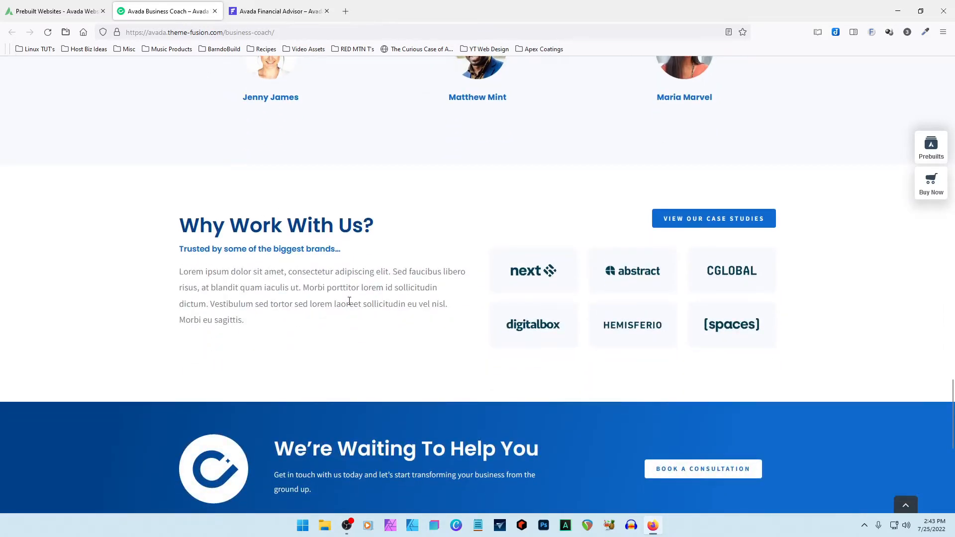
scroll(454, 313, "down", 4)
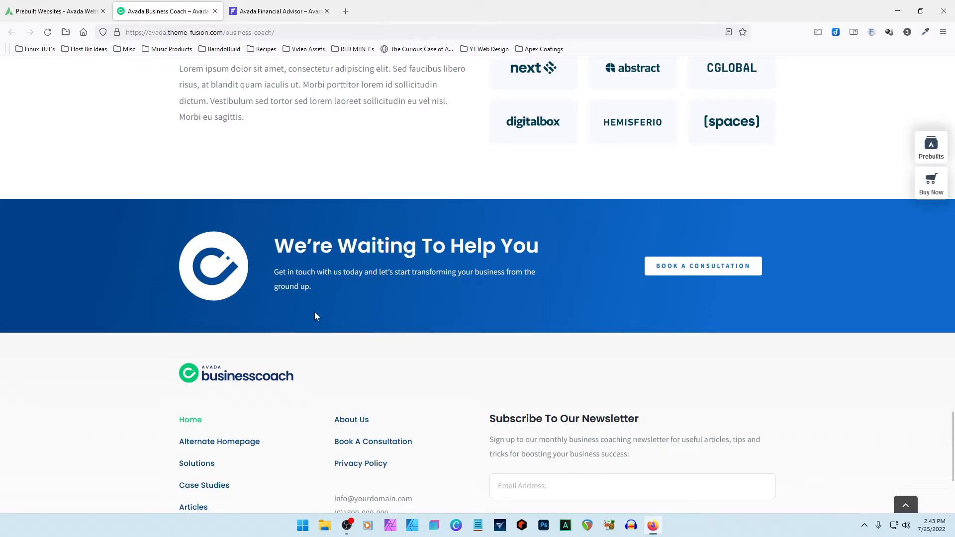
scroll(315, 316, "down", 3)
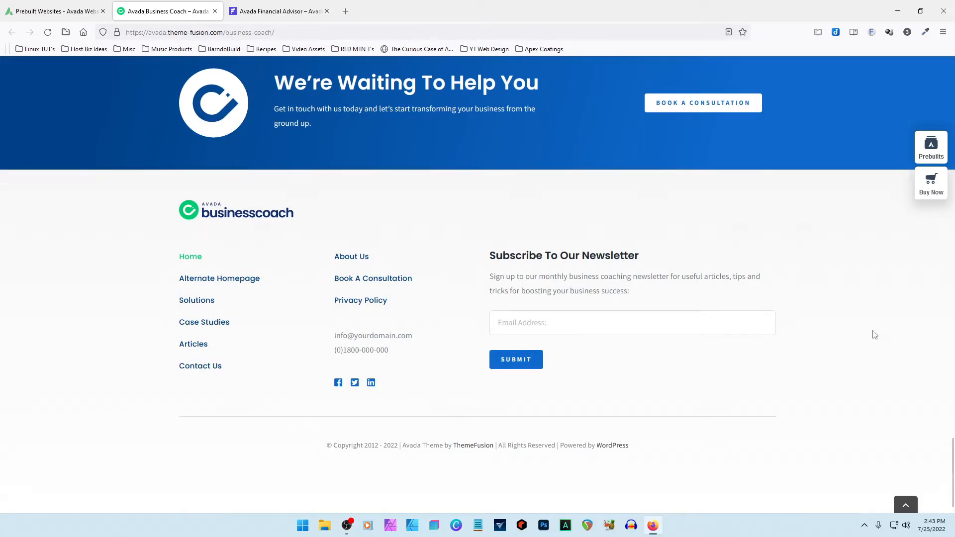
Review the Business Coach homepage from the footer's newsletter sign-up back up to the case studies section.
left_click(722, 321)
scroll(661, 455, "up", 5)
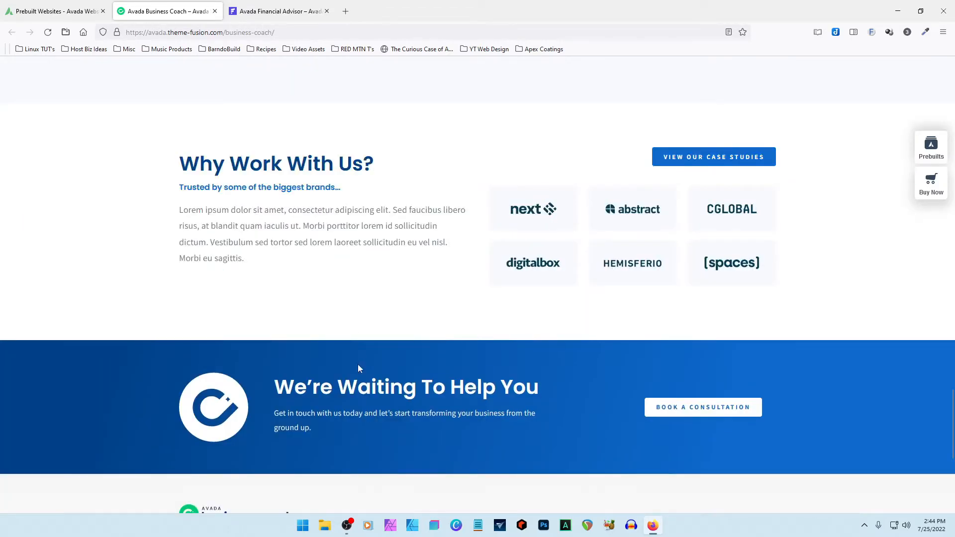
scroll(343, 320, "up", 3)
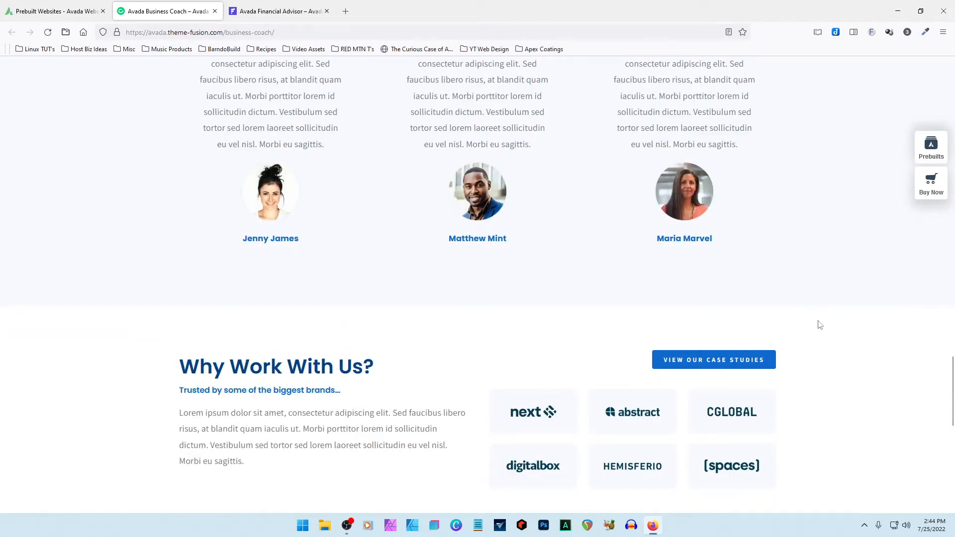
scroll(829, 394, "down", 10)
scroll(829, 396, "up", 3)
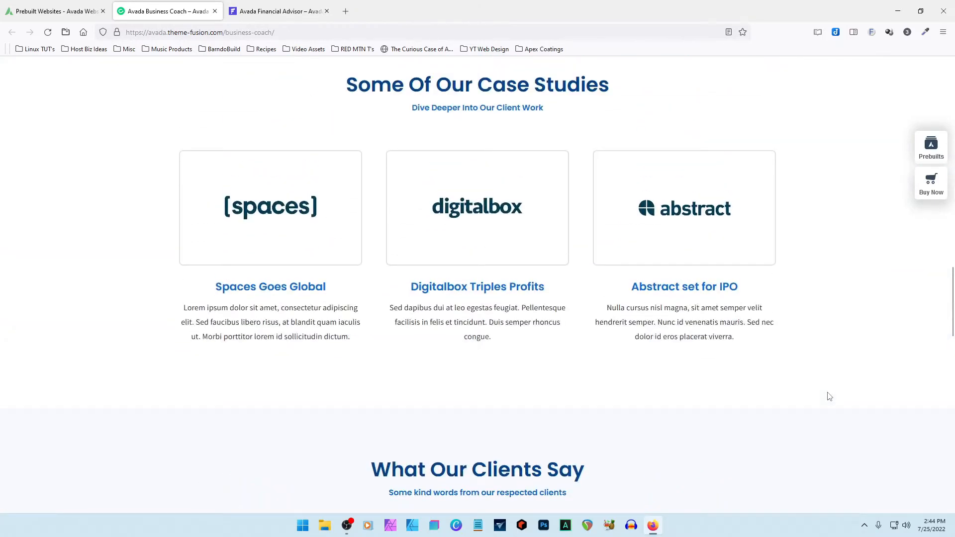
scroll(829, 397, "up", 2)
scroll(829, 397, "down", 2)
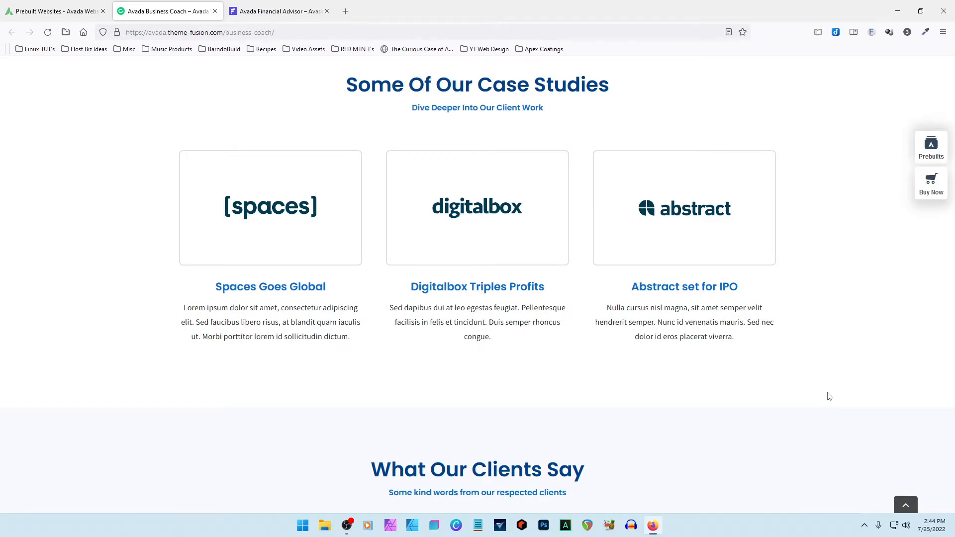
Look closer at the layout of the case studies and What Our Clients Say sections.
scroll(829, 397, "up", 1)
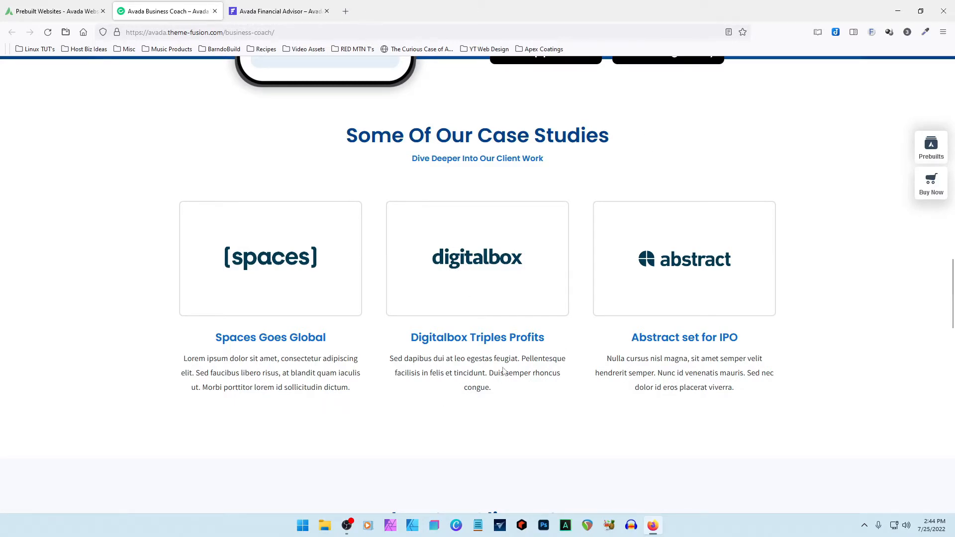
scroll(730, 395, "down", 1)
scroll(730, 395, "down", 5)
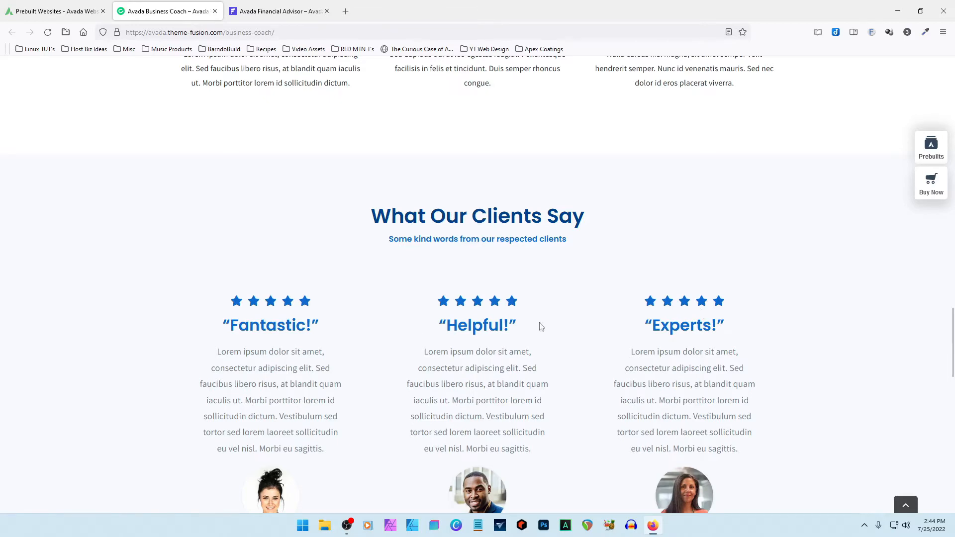
scroll(497, 372, "down", 5)
scroll(454, 213, "up", 2)
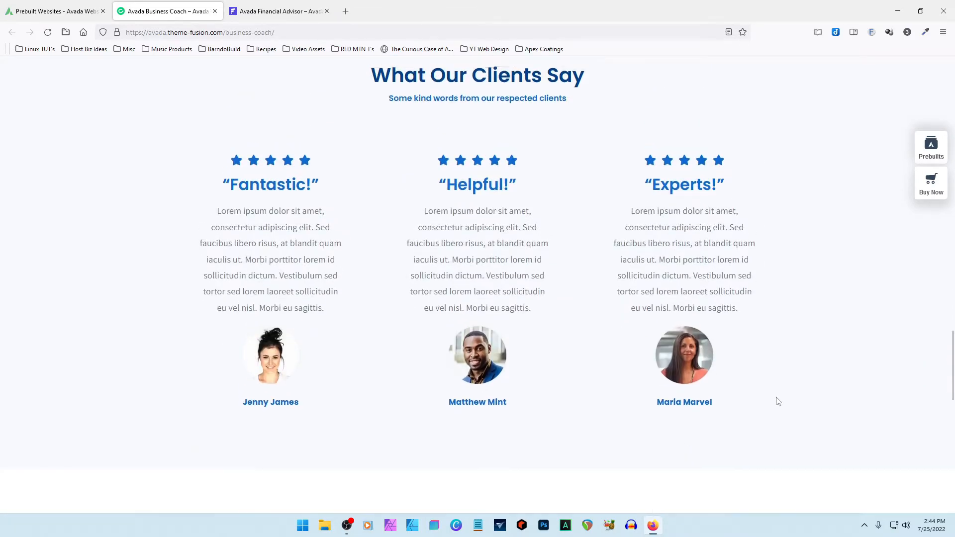
Revisit the Business Coaching Mobile App section and the Phone Consultation, Marketing and Troubleshooting service columns.
scroll(776, 401, "down", 15)
scroll(778, 404, "up", 2)
scroll(780, 406, "up", 1)
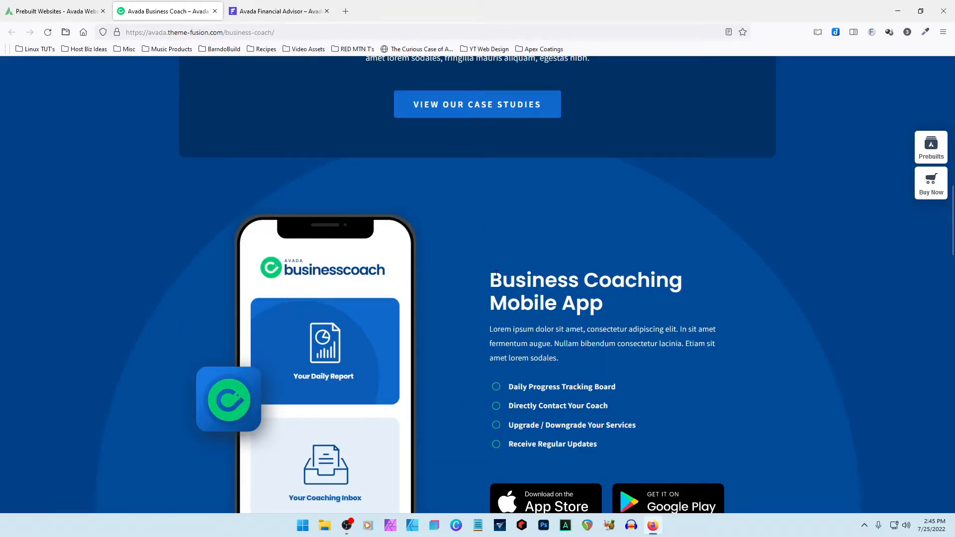
scroll(485, 166, "down", 1)
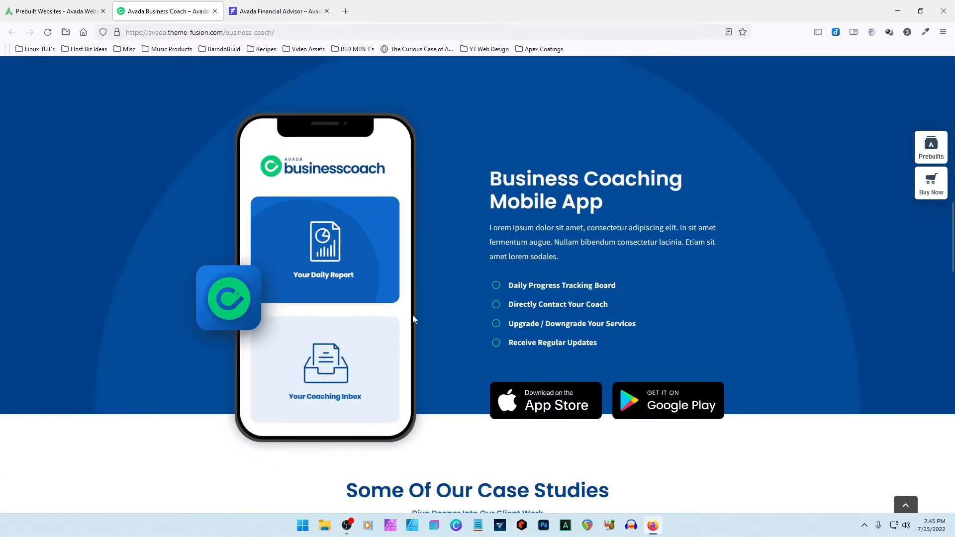
scroll(475, 387, "up", 10)
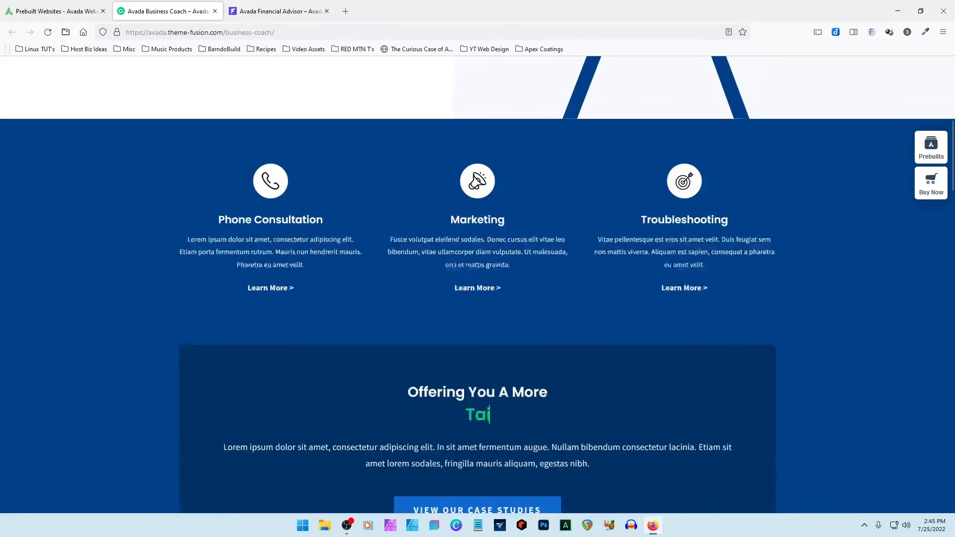
Look over the Business Coach homepage from its hero down to the Some Of Our Case Studies section.
scroll(504, 370, "up", 2)
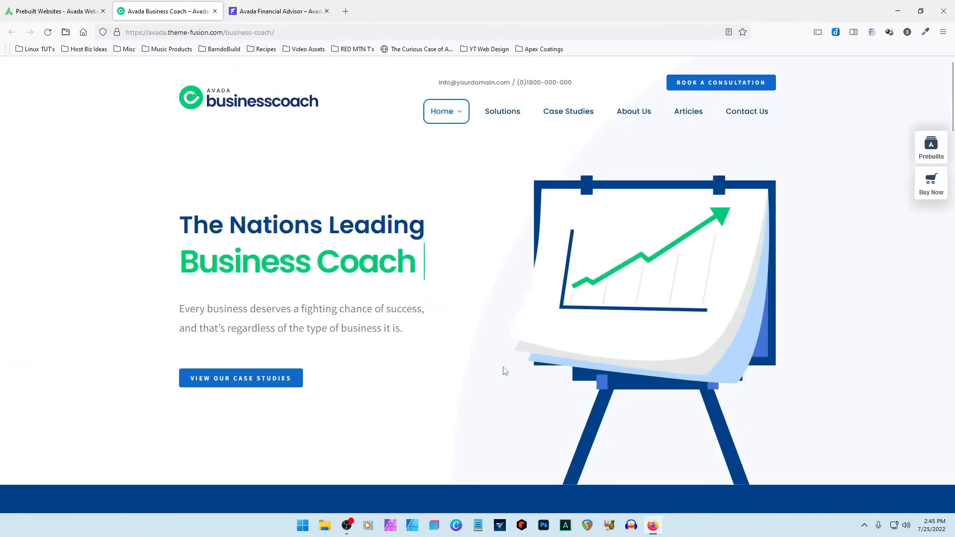
scroll(504, 370, "down", 18)
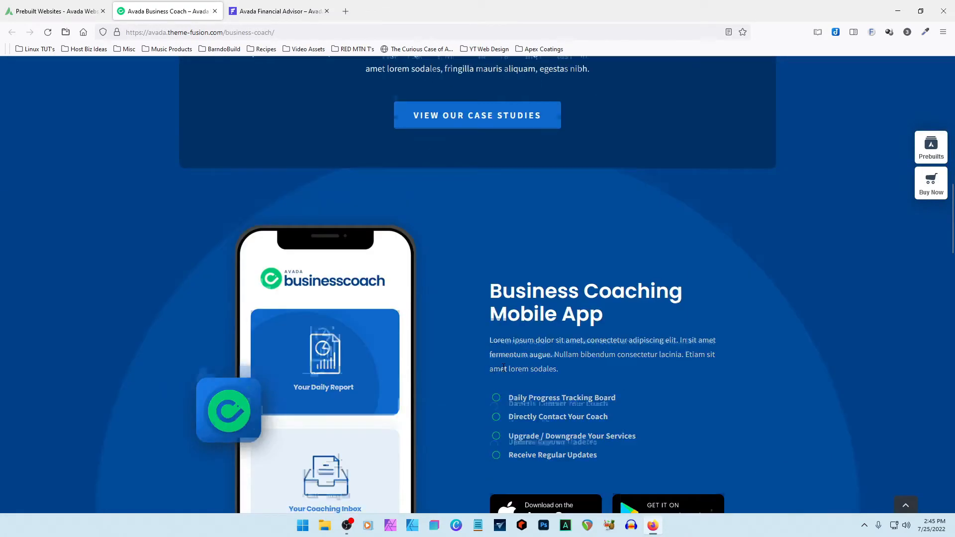
scroll(504, 368, "down", 4)
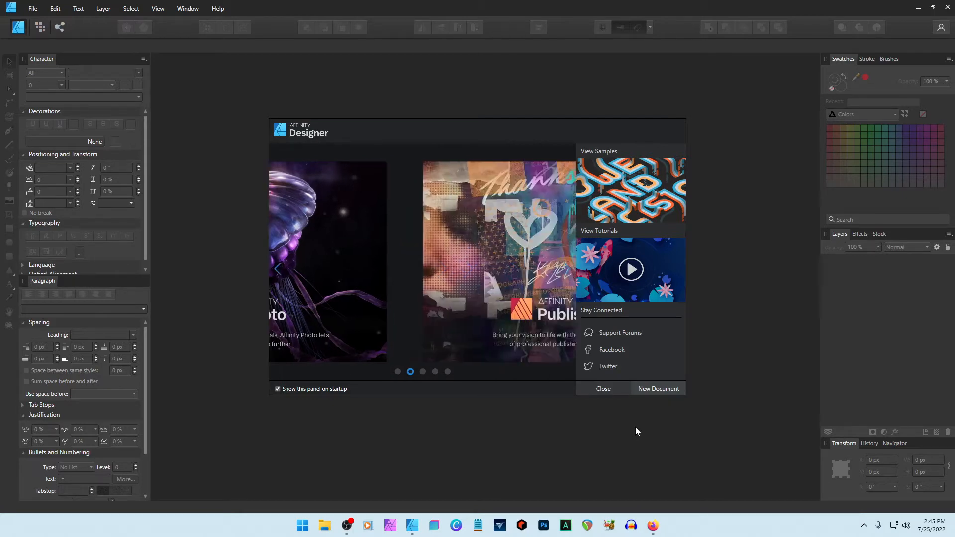
Capture the case studies section from the browser and create a new Affinity Designer document from the clipboard image.
mouse_move(415, 529)
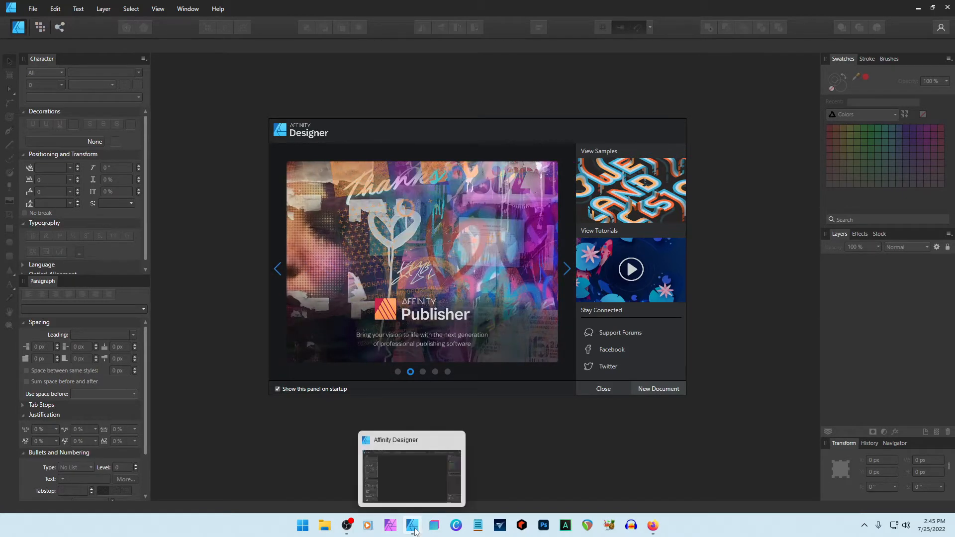
left_click(652, 526)
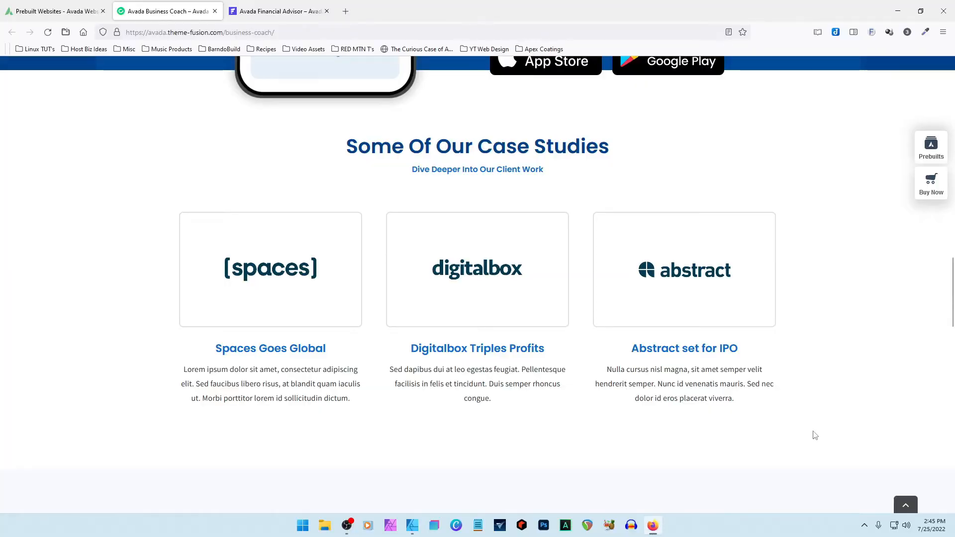
left_click(412, 525)
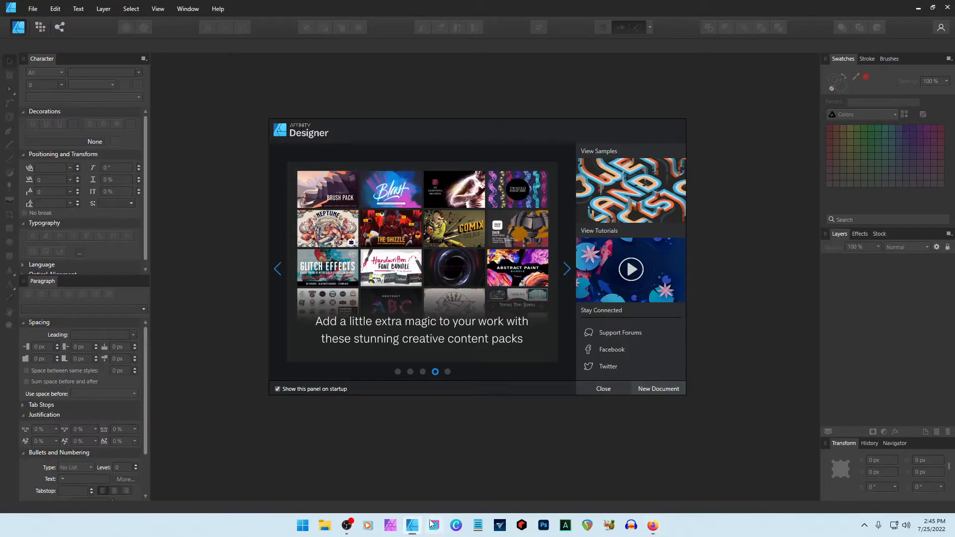
left_click(33, 8)
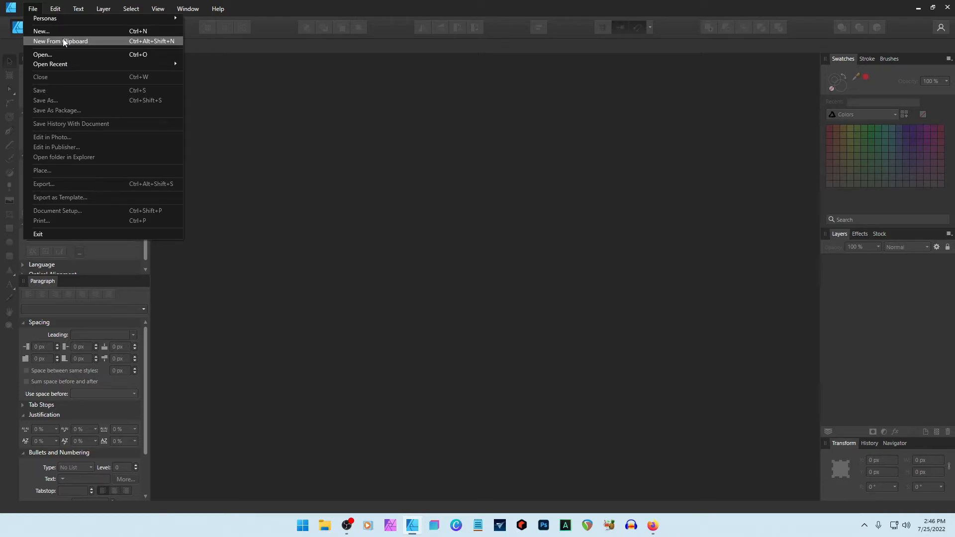
left_click(64, 42)
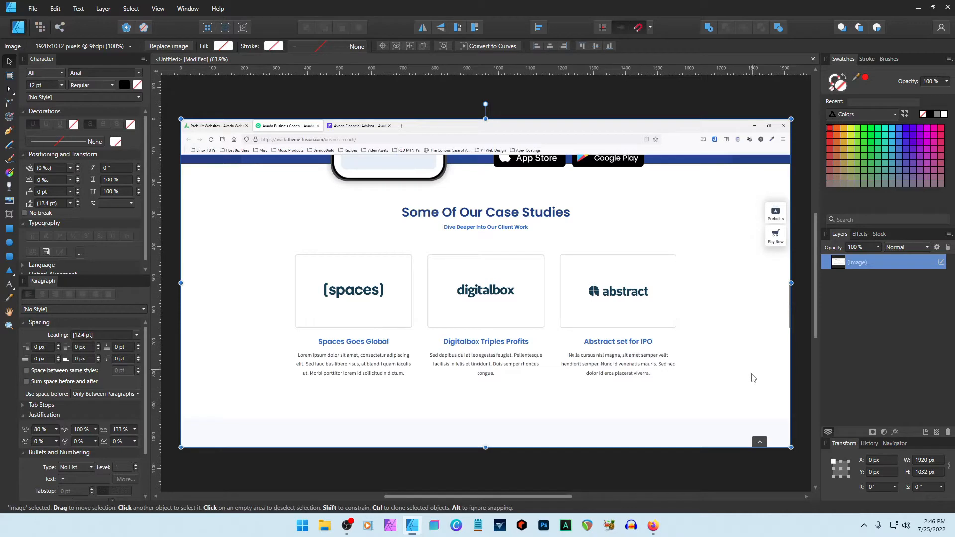
Crop the screenshot to the case studies section, trimming the browser header above and the empty strip below.
key("c")
left_click_drag(485, 120, 493, 195)
left_click_drag(486, 446, 486, 401)
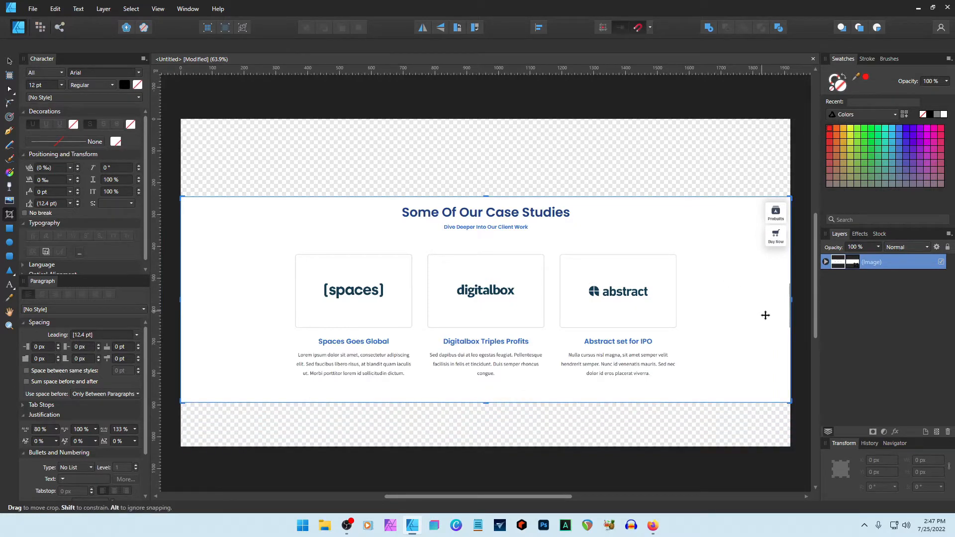
left_click(799, 331)
Cover the floating Prebuilts and Buy Now buttons with a white rectangle about 144 by 307 px.
left_click(9, 229)
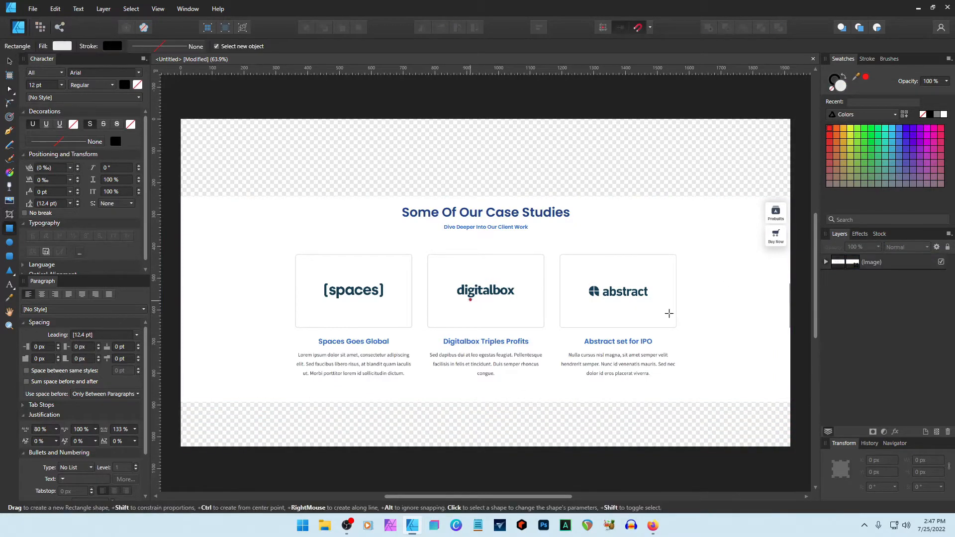
left_click_drag(779, 308, 732, 209)
left_click_drag(856, 76, 658, 220)
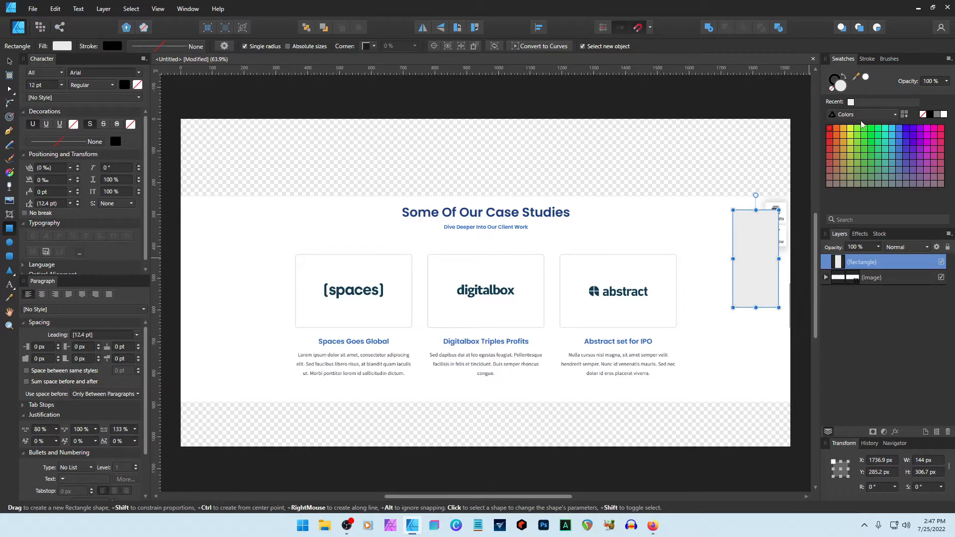
left_click(865, 80)
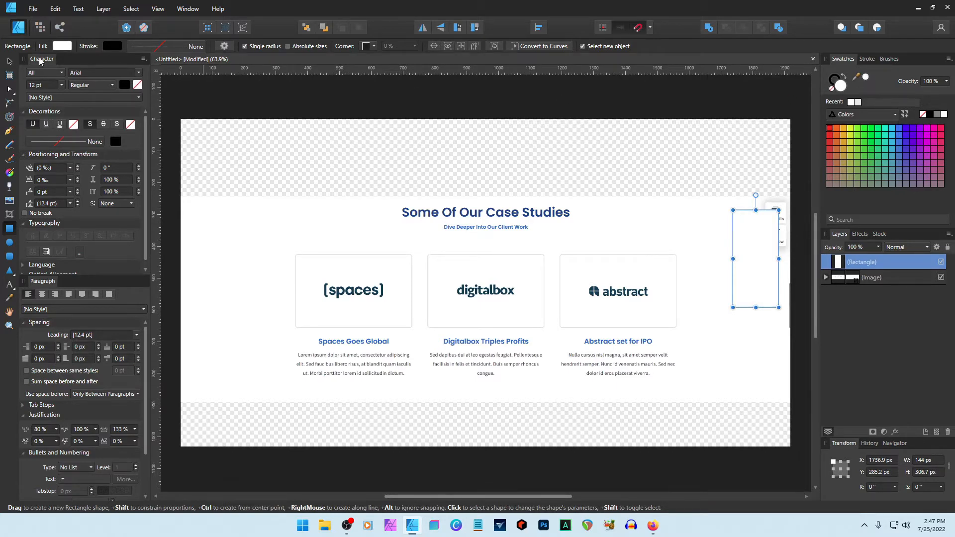
left_click(10, 61)
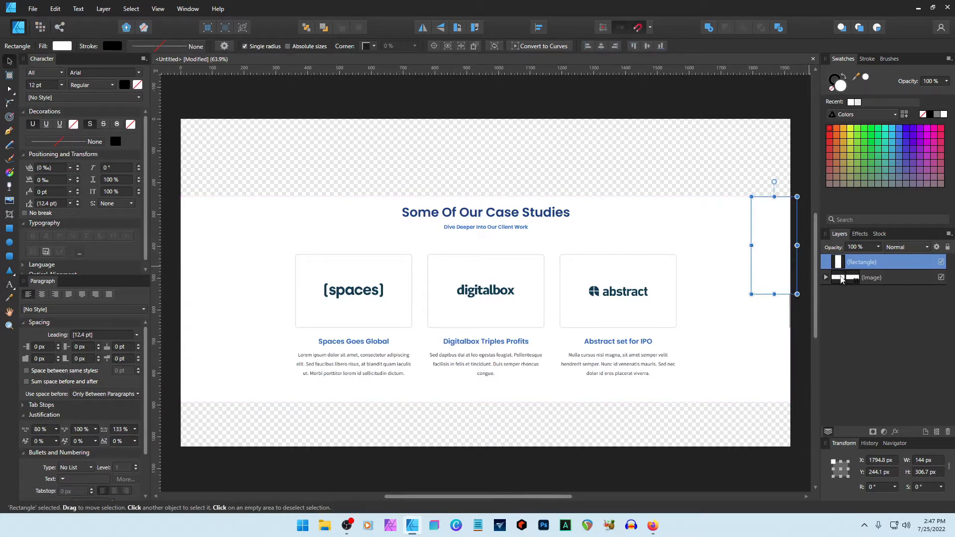
Group the white rectangle with the cropped image and name the group Service Section.
left_click(840, 279, "shift")
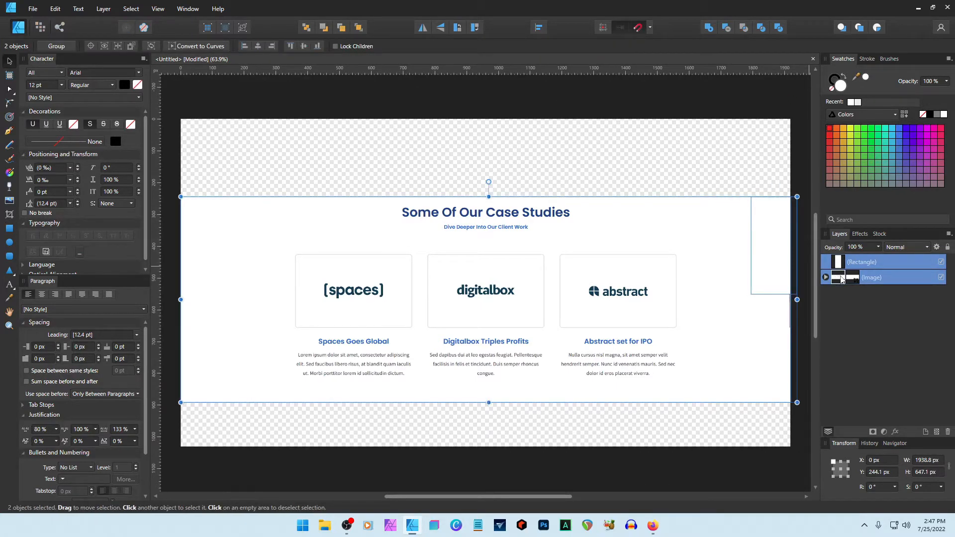
right_click(841, 278)
left_click(855, 366)
key("ctrl+g")
double_click(856, 262)
type("Service Sectio")
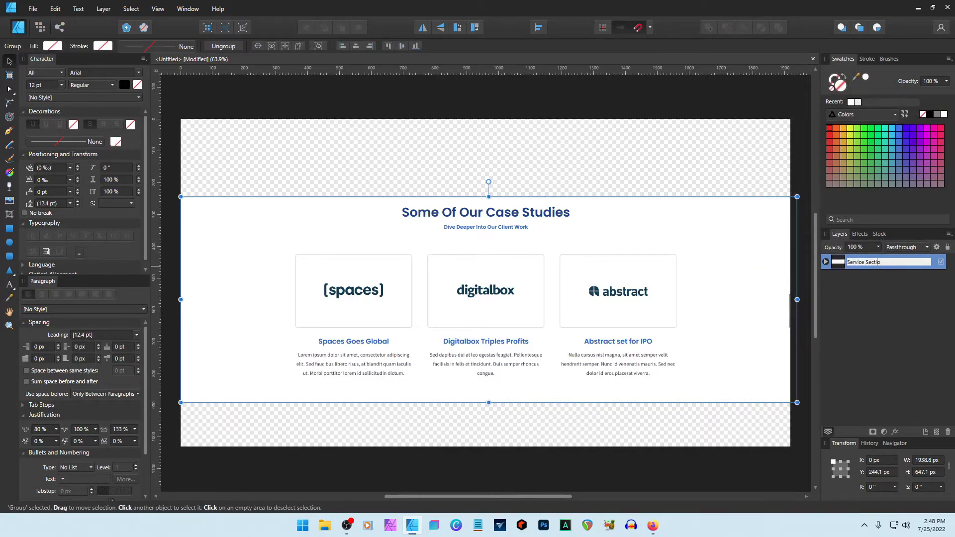
type("n")
key("Return")
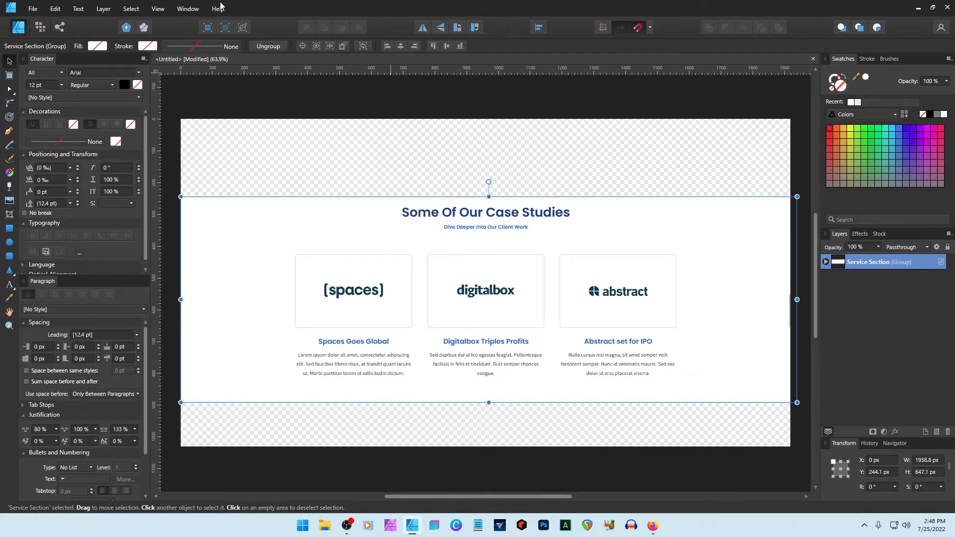
Set the document height to 4500 px and move the Service Section group higher on the page.
left_click(32, 9)
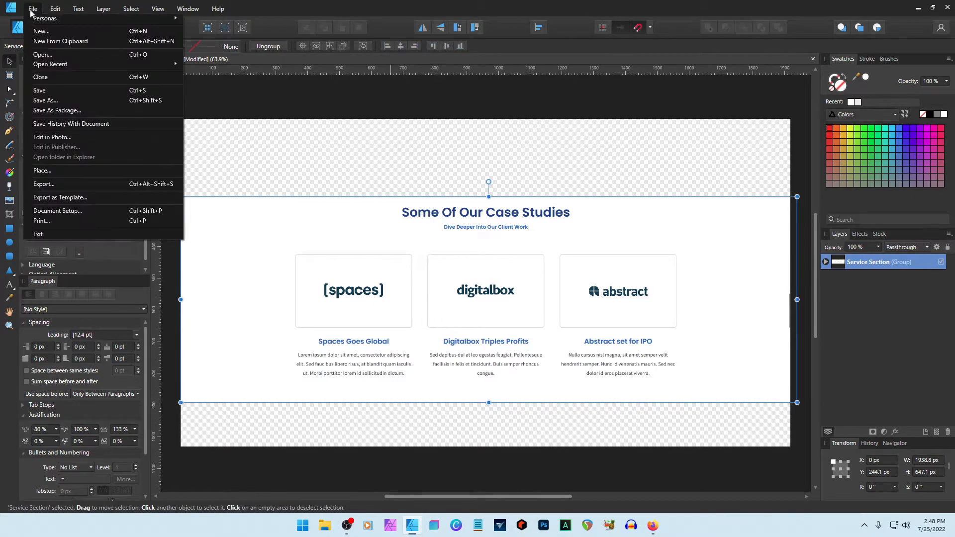
left_click(66, 211)
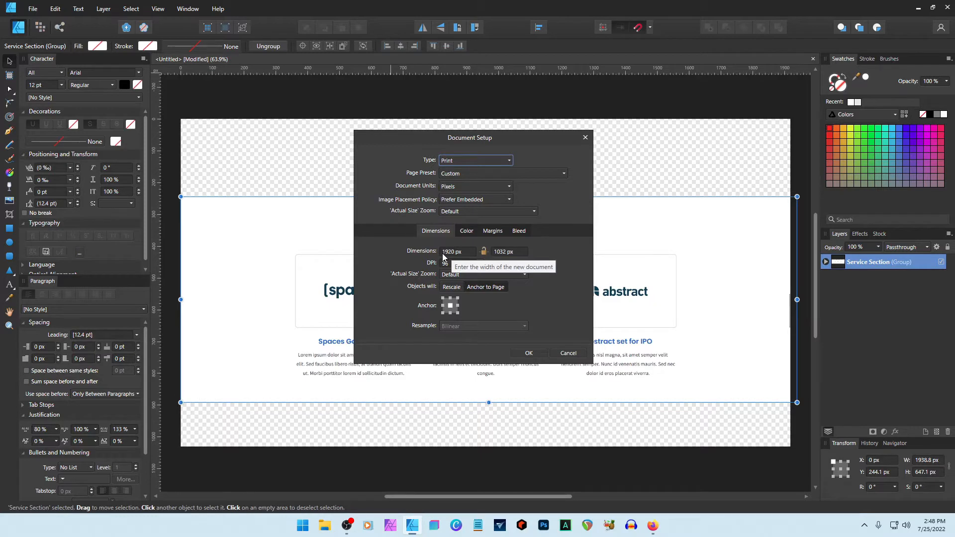
left_click(520, 252)
type("4500")
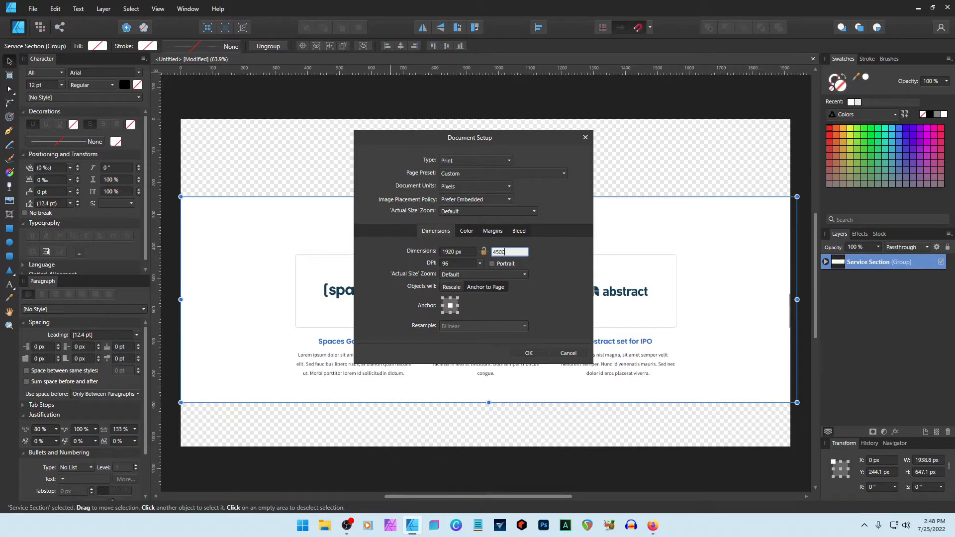
left_click(524, 356)
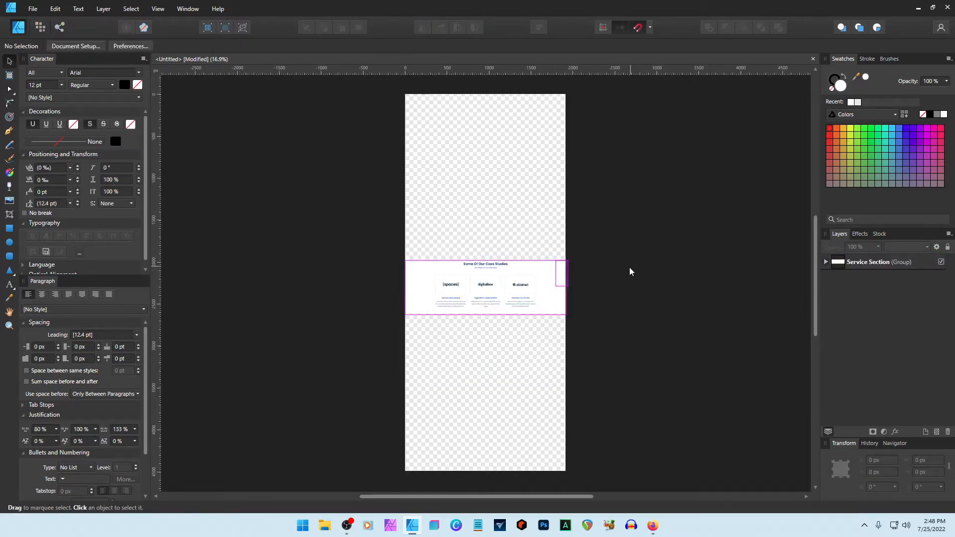
left_click_drag(507, 278, 507, 222)
left_click(462, 443)
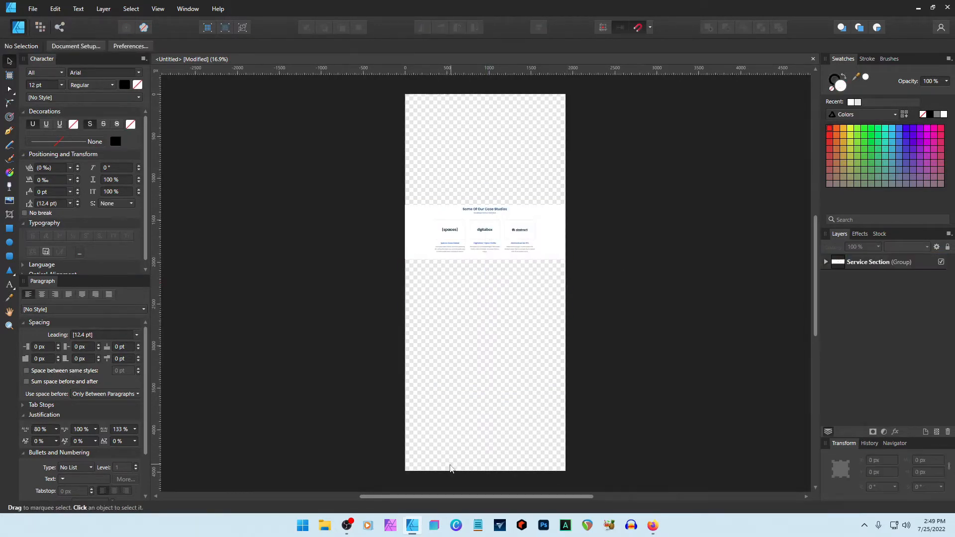
Switch to Firefox, view the Accountant demo from Avada's prebuilt websites, and close the Accountant and Business Coach pages.
left_click(652, 525)
scroll(209, 131, "up", 15)
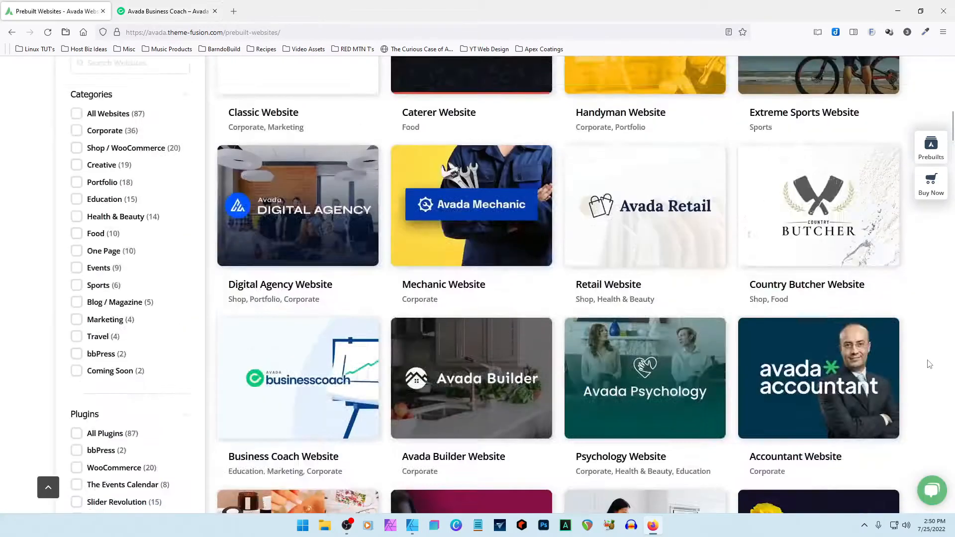
scroll(811, 299, "down", 2)
left_click(811, 298)
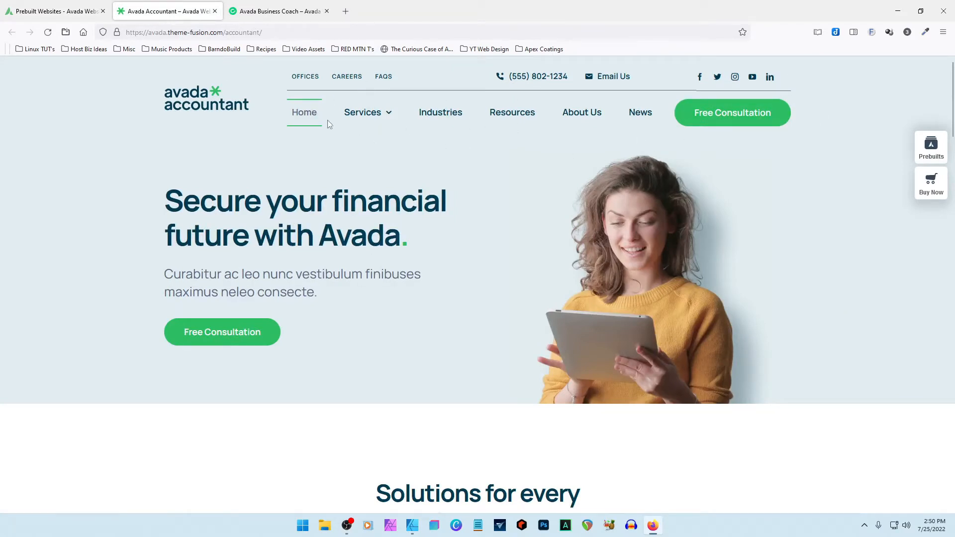
left_click(215, 11)
left_click(214, 11)
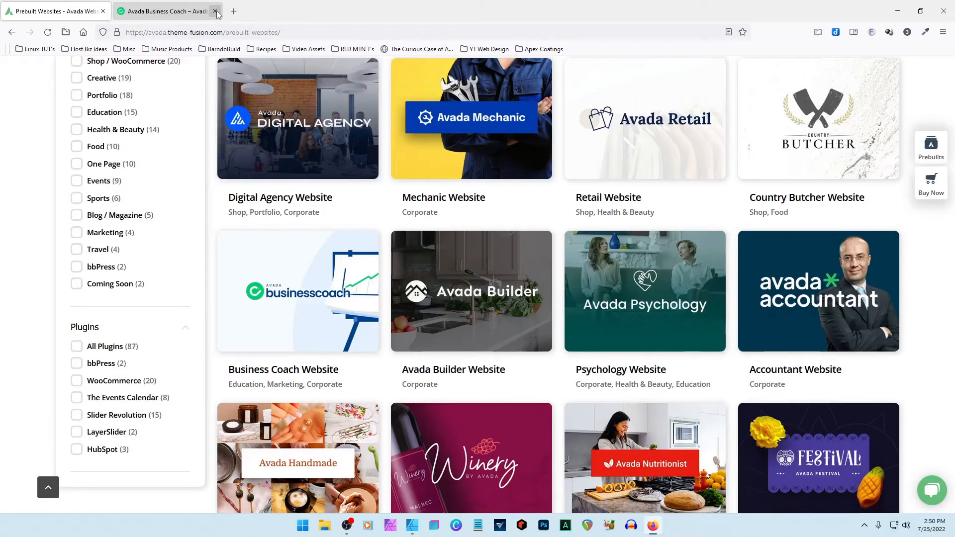
Open the Landscaper demo from the prebuilt websites and show its header and hero image.
scroll(933, 353, "down", 10)
scroll(928, 349, "down", 2)
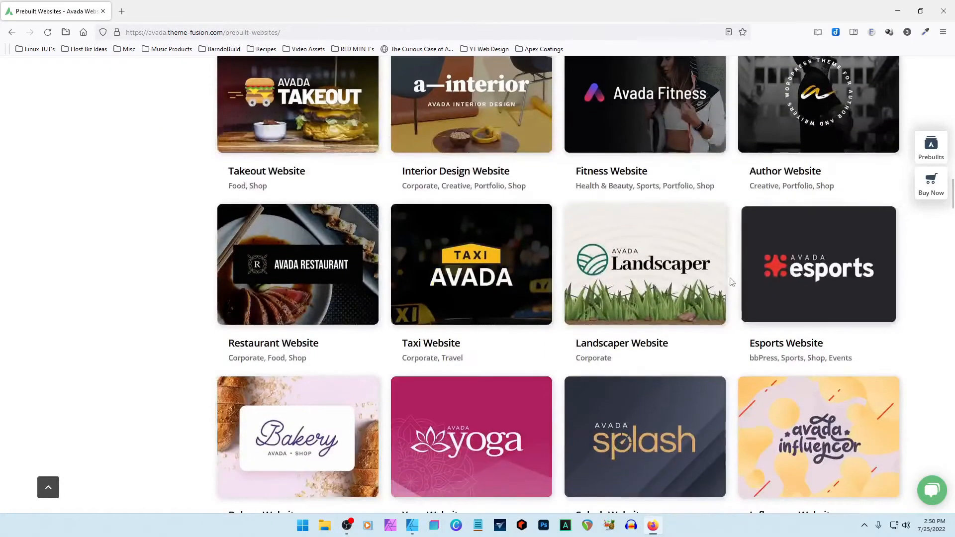
left_click(661, 250)
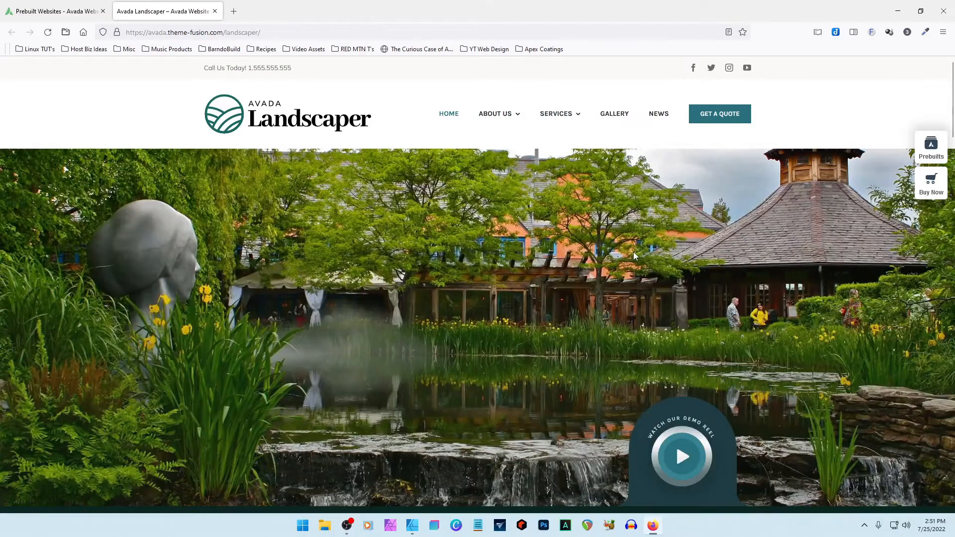
scroll(632, 251, "down", 4)
scroll(632, 252, "up", 3)
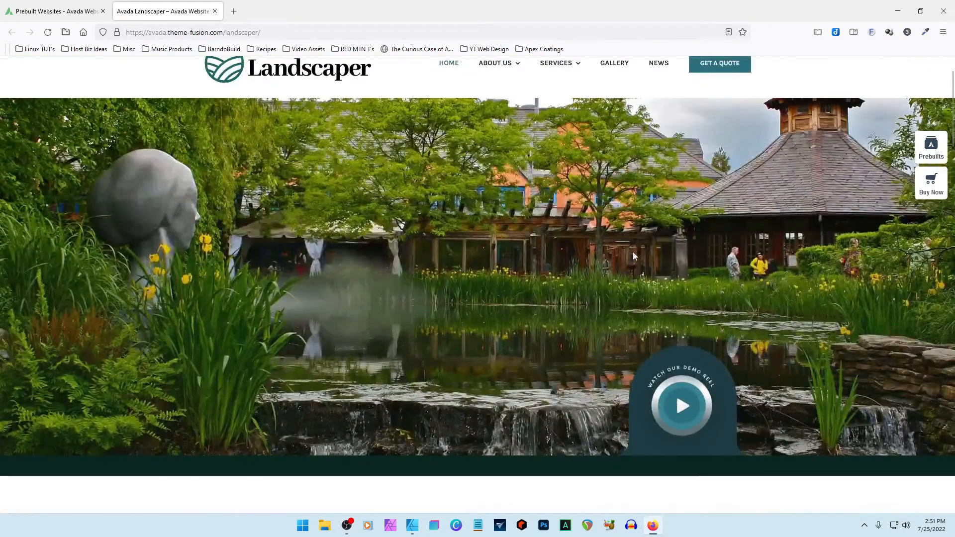
scroll(632, 252, "up", 1)
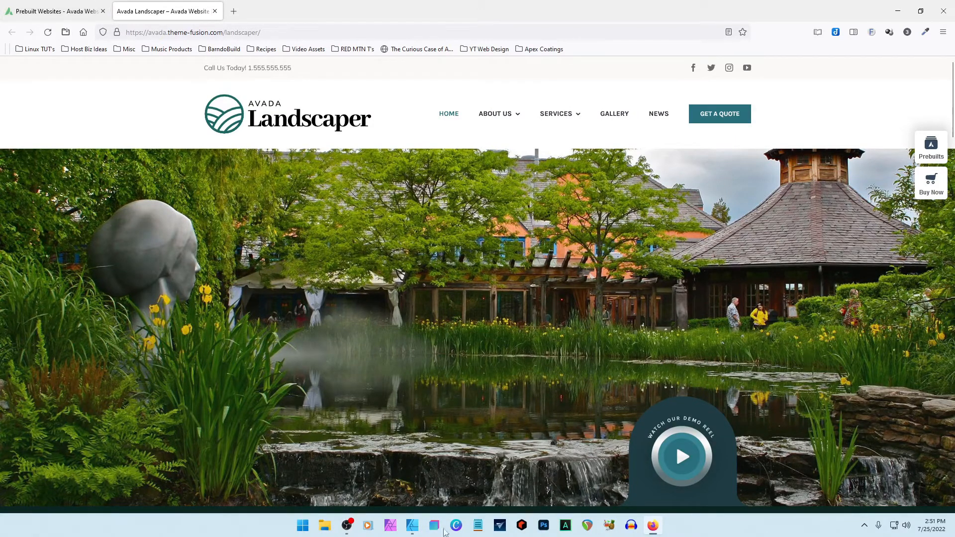
Switch to Affinity Designer, paste the Landscaper screenshot, and place it at the very top of the page.
left_click(413, 526)
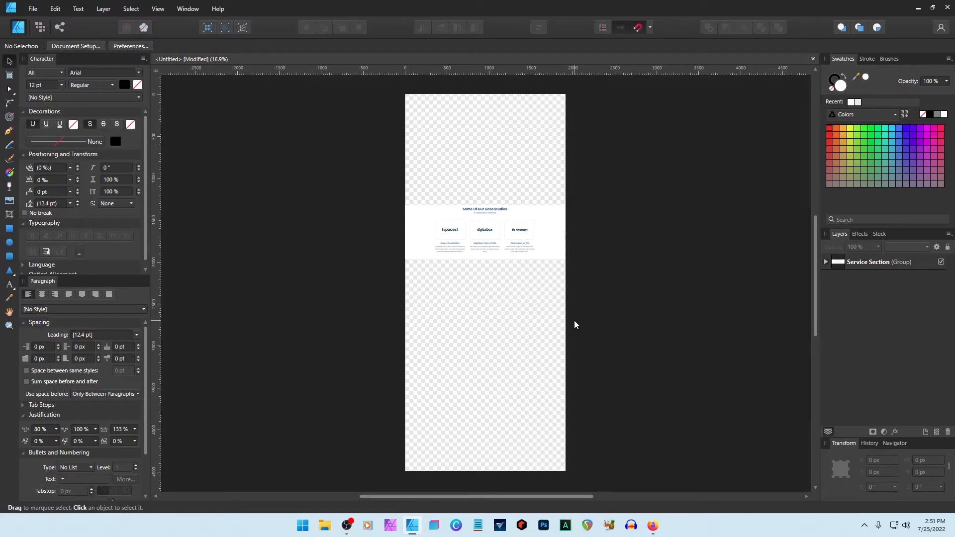
key("ctrl+v")
left_click_drag(500, 288, 503, 151)
left_click(582, 246)
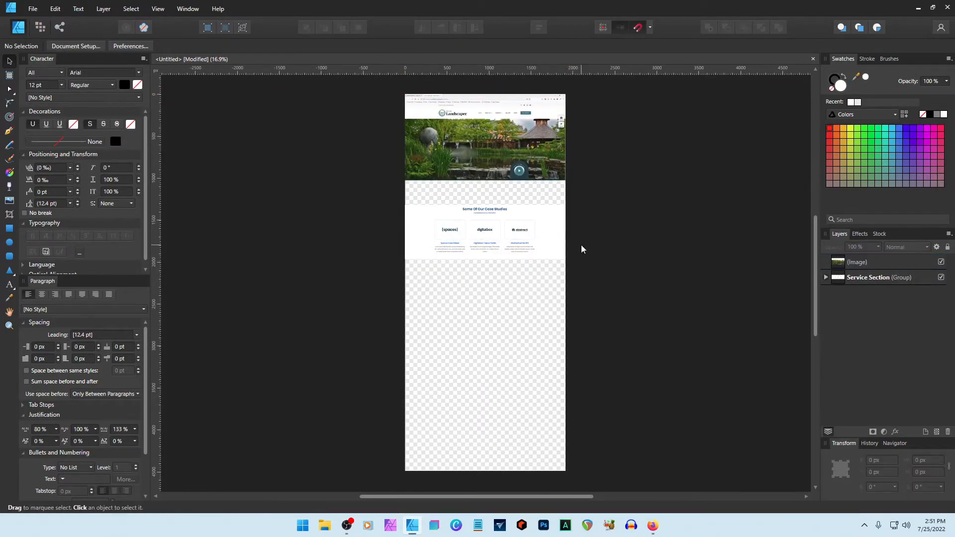
Move the Service Section group up to just below the Landscaper image, at about 1057 px vertically.
left_click(548, 240)
left_click_drag(547, 240, 548, 217)
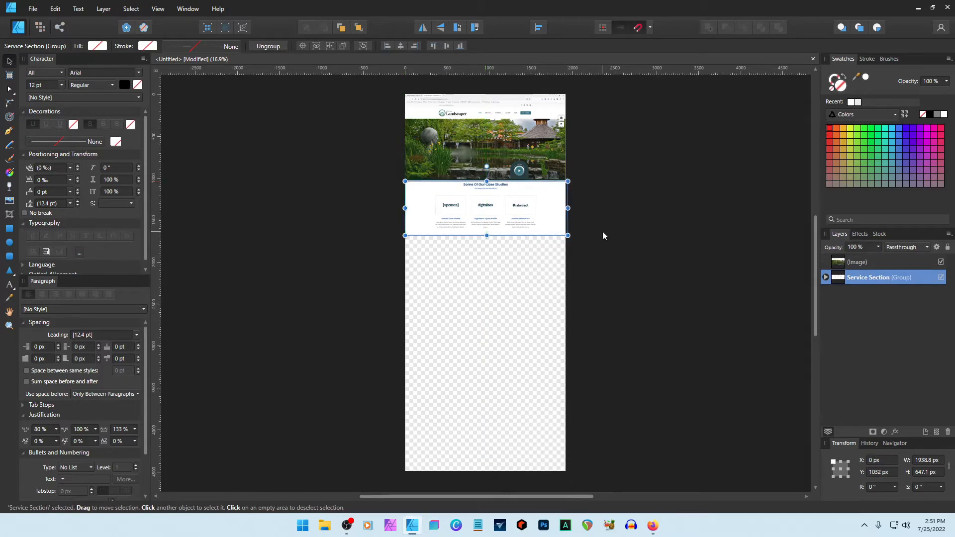
scroll(603, 234, "up", 5)
scroll(519, 233, "up", 4)
left_click_drag(526, 277, 527, 285)
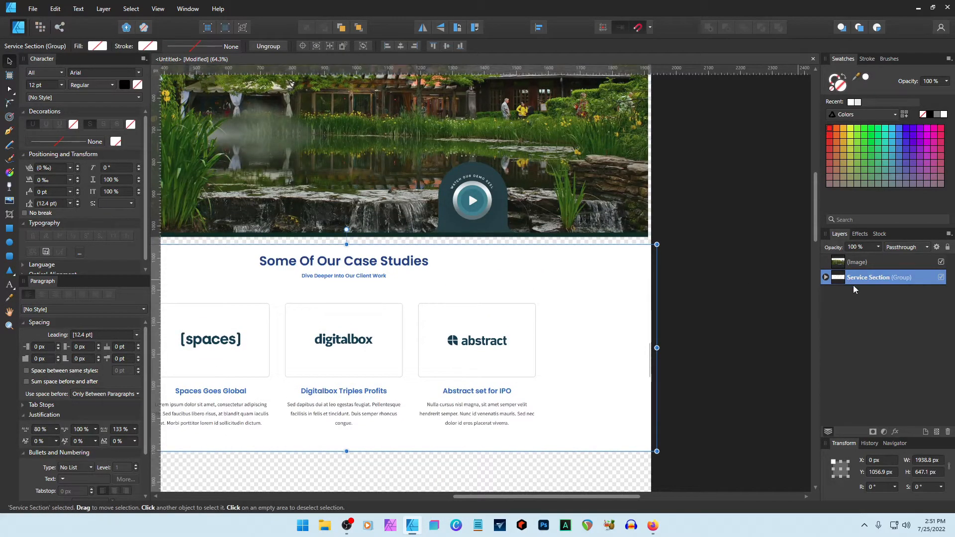
Add a white background rectangle about 2425 by 4959 px, place it beneath the Service Section group, and lock it.
scroll(592, 322, "down", 3)
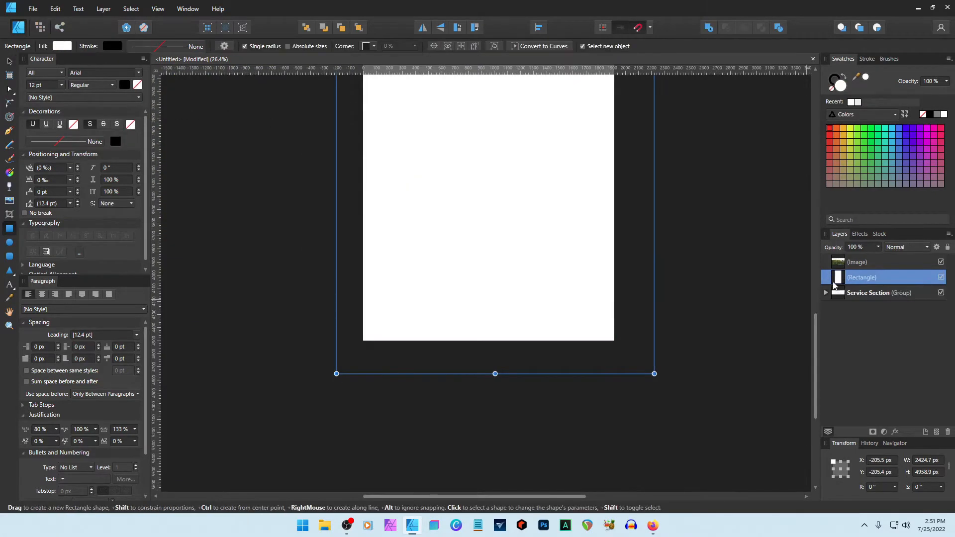
mouse_move(838, 281)
left_mouse_down()
mouse_move(839, 311)
mouse_move(858, 297)
left_mouse_up()
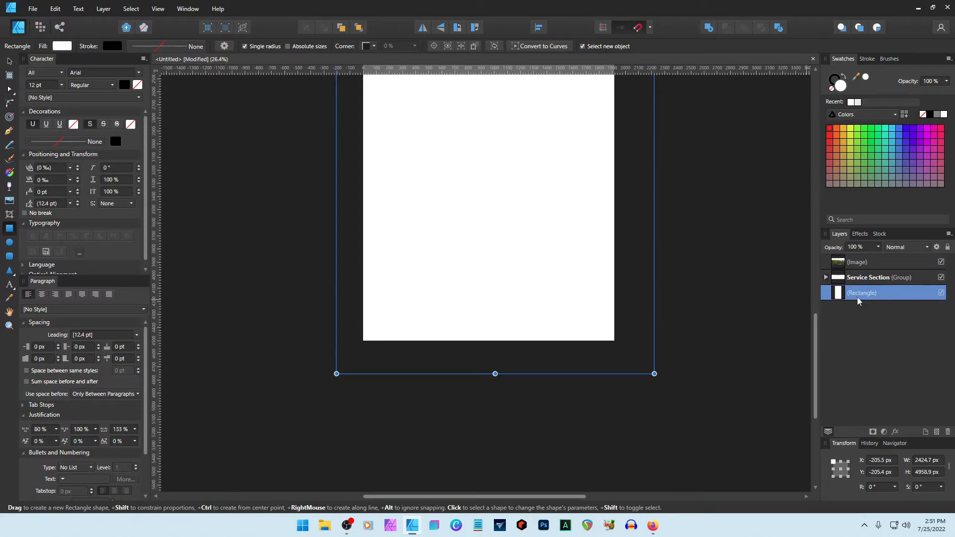
left_click(947, 248)
scroll(703, 301, "up", 8)
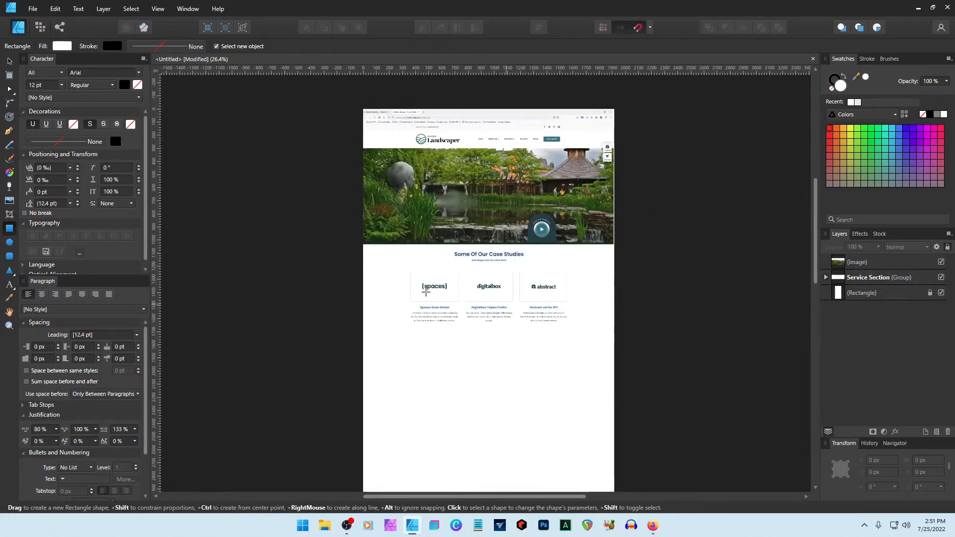
Move the Landscaper screenshot up to about -113 px so its browser bar leaves the page, and center it horizontally.
left_click(9, 325)
left_click_drag(423, 265, 494, 264)
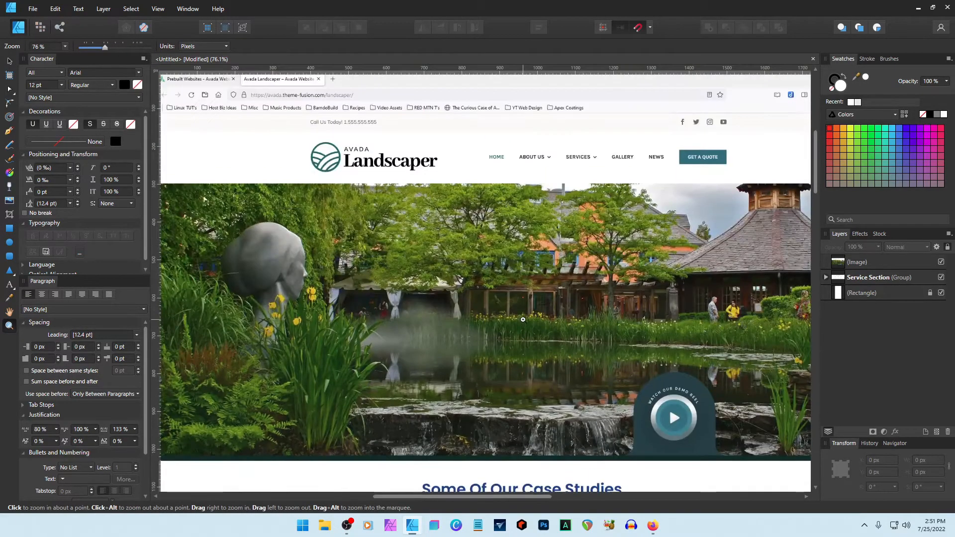
scroll(477, 326, "down", 2)
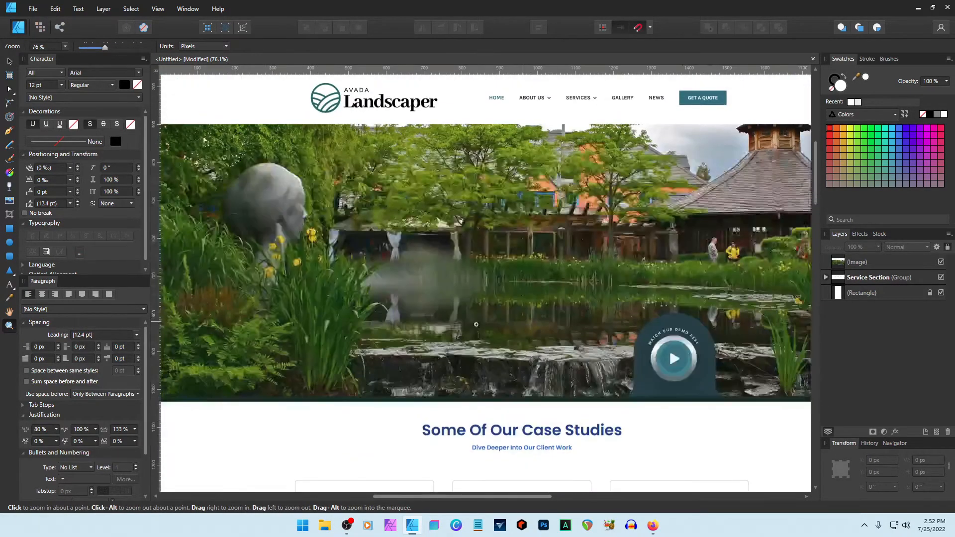
scroll(635, 300, "down", 1)
scroll(635, 300, "up", 3)
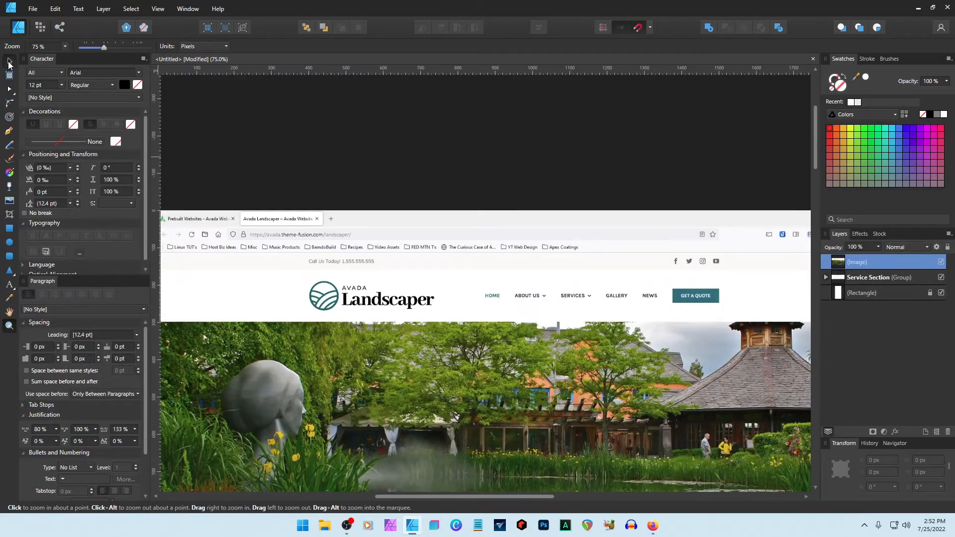
left_click(9, 62)
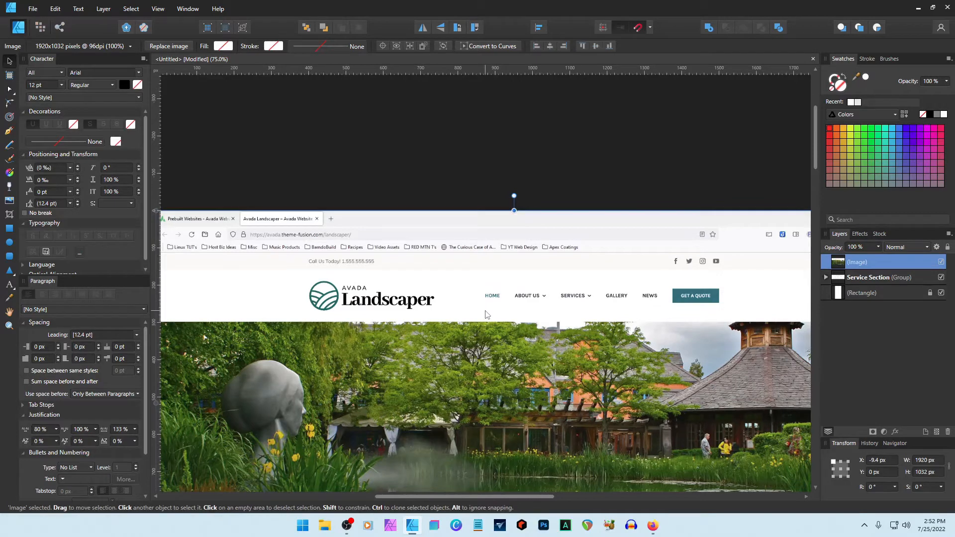
left_click_drag(486, 314, 535, 272)
scroll(535, 270, "down", 1)
left_click(539, 29)
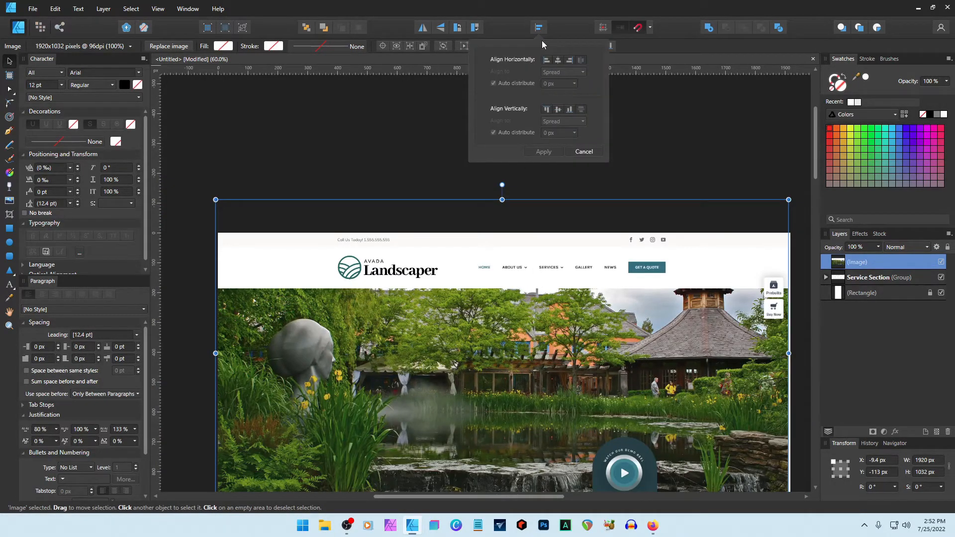
left_click(557, 59)
left_click(427, 138)
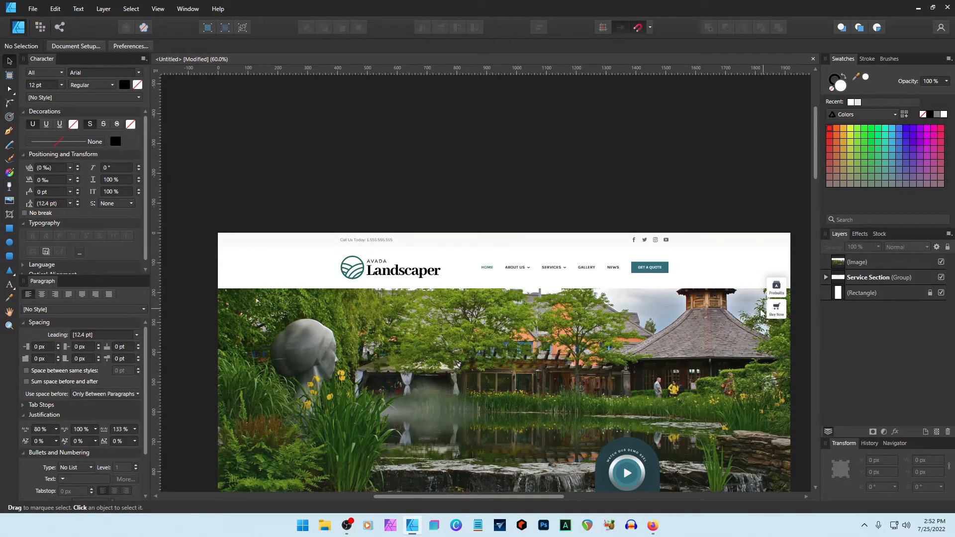
Crop the Landscaper screenshot from below to about 289 px high, keeping only the contact bar, logo and navigation links.
scroll(750, 319, "down", 2)
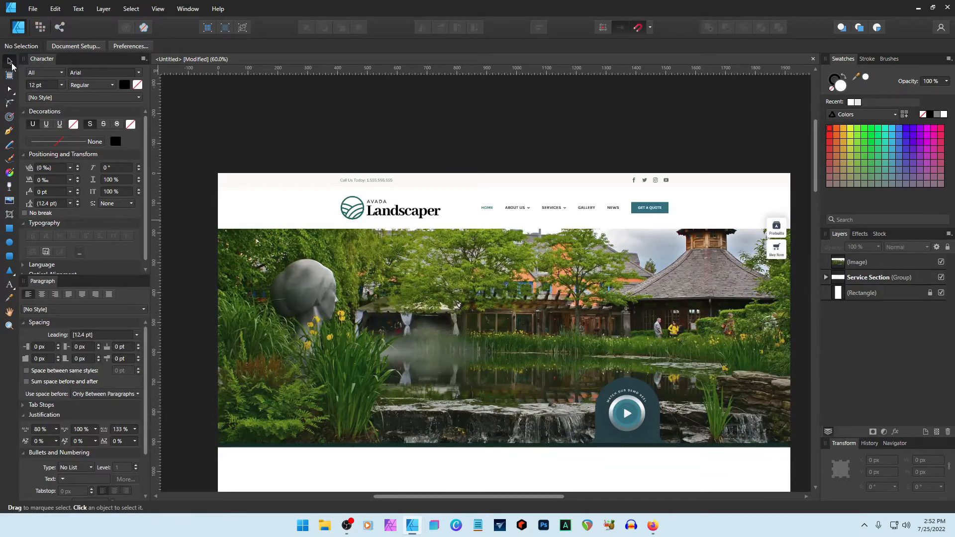
left_click(857, 263)
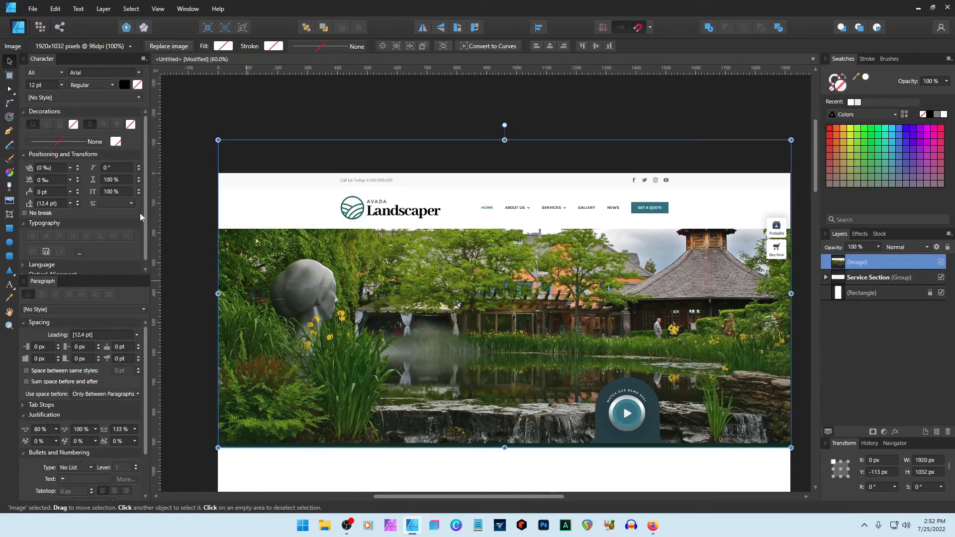
left_click(9, 214)
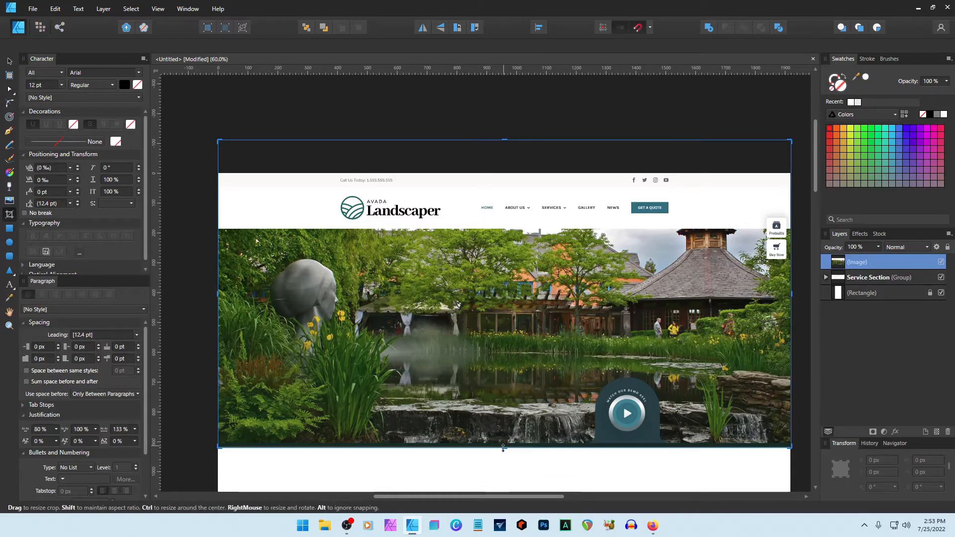
left_click_drag(504, 448, 515, 228)
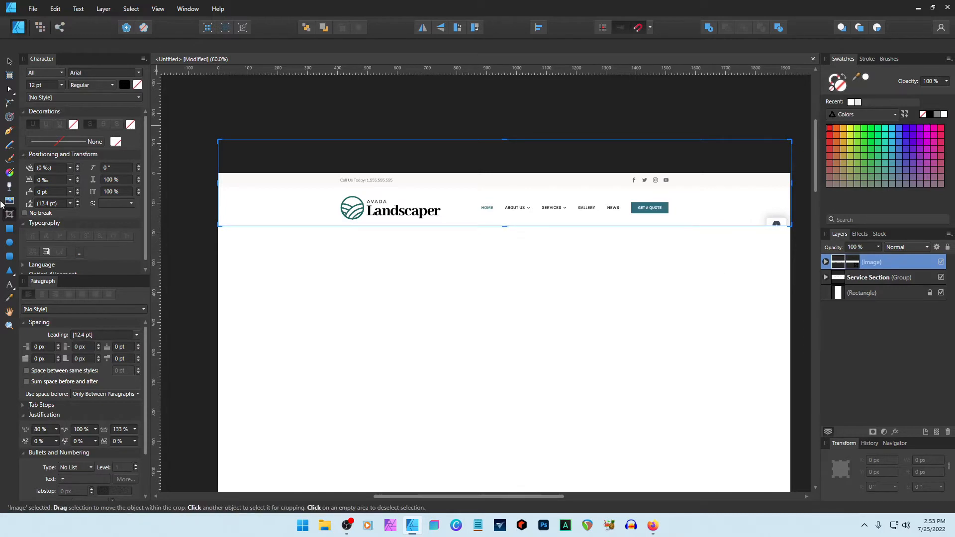
Cover the leftover widget beside the header with a white rectangle about 161 by 77 px, and group it with the image as Top Logo Links.
left_click(9, 228)
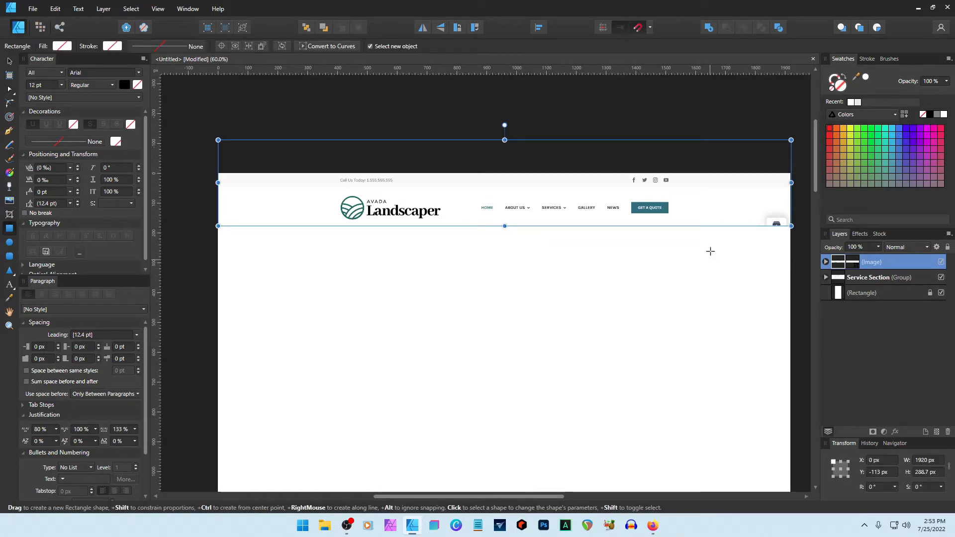
left_click_drag(743, 203, 791, 226)
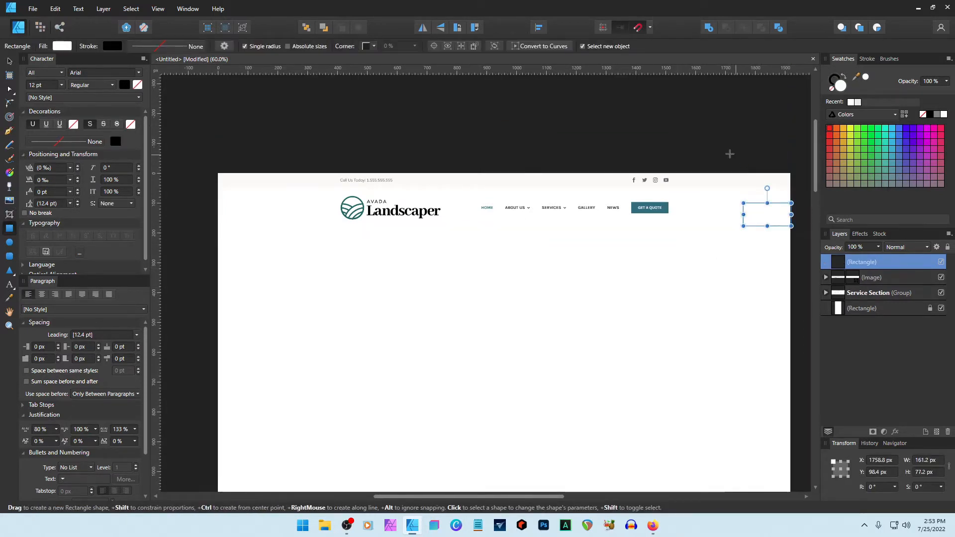
left_click(851, 277, "shift")
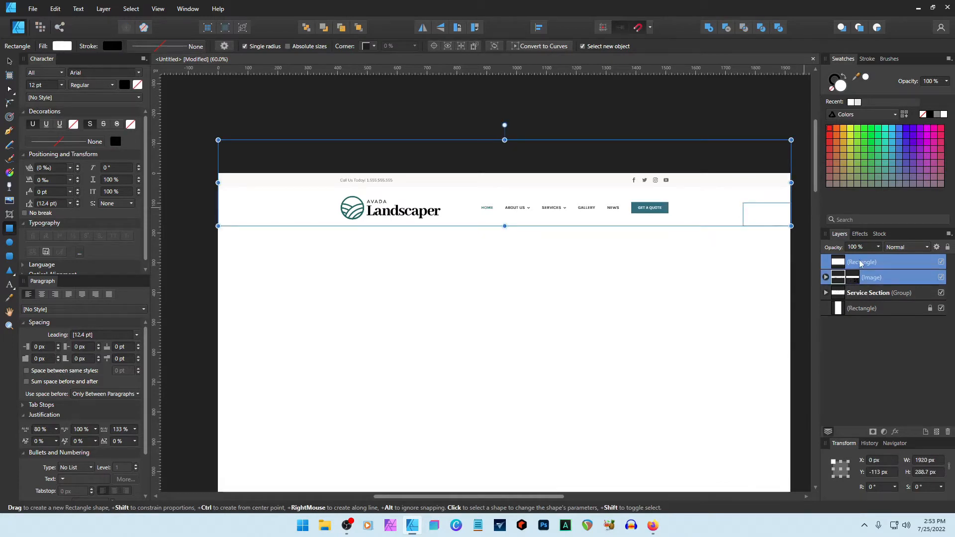
key("ctrl+g")
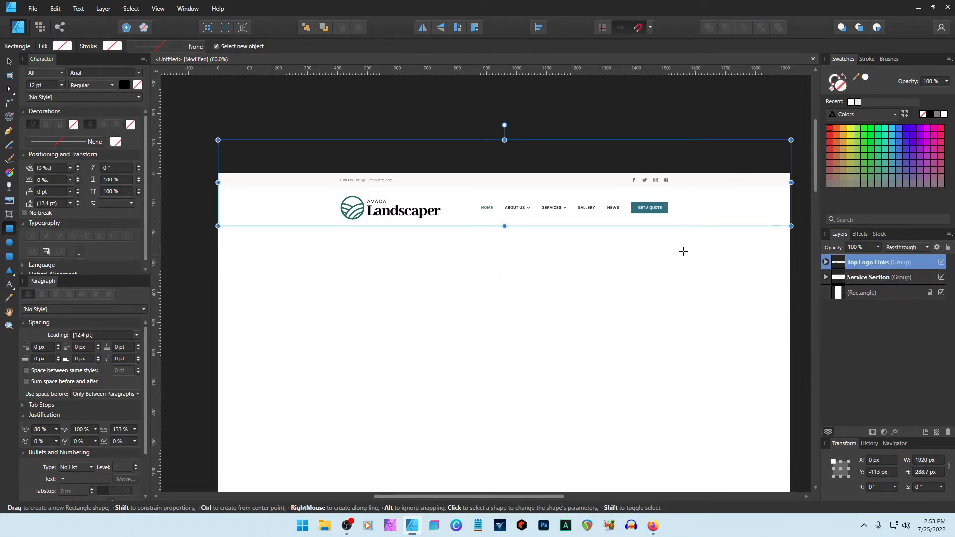
scroll(682, 251, "down", 3)
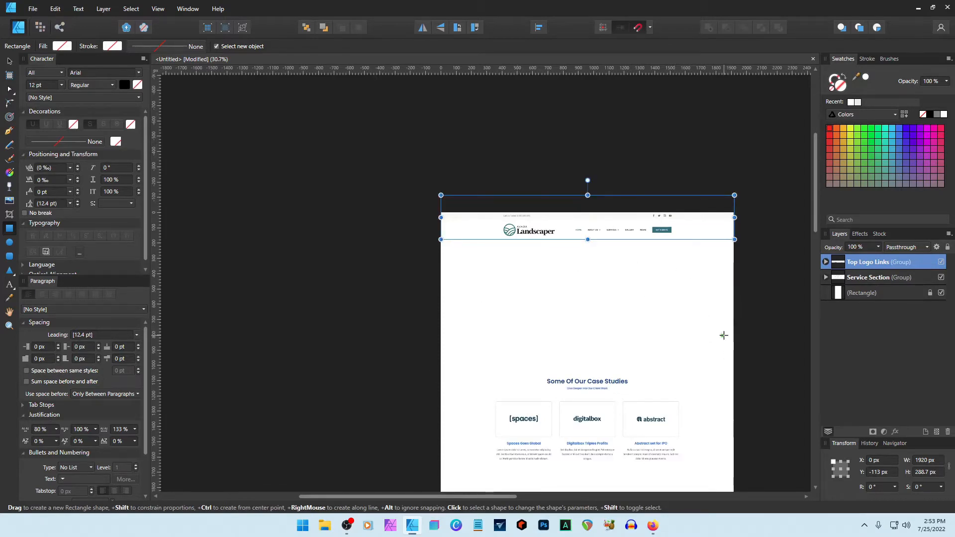
left_click(10, 62)
left_click(392, 259)
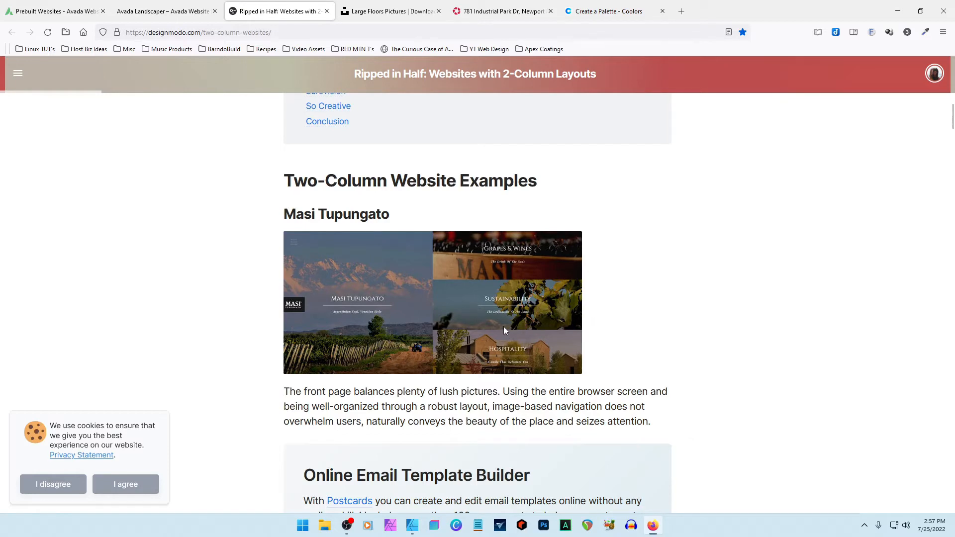
Browse the article's two-column website examples for hero layout ideas, and dismiss the sign-in prompt on the LoopNet listing.
scroll(724, 308, "down", 8)
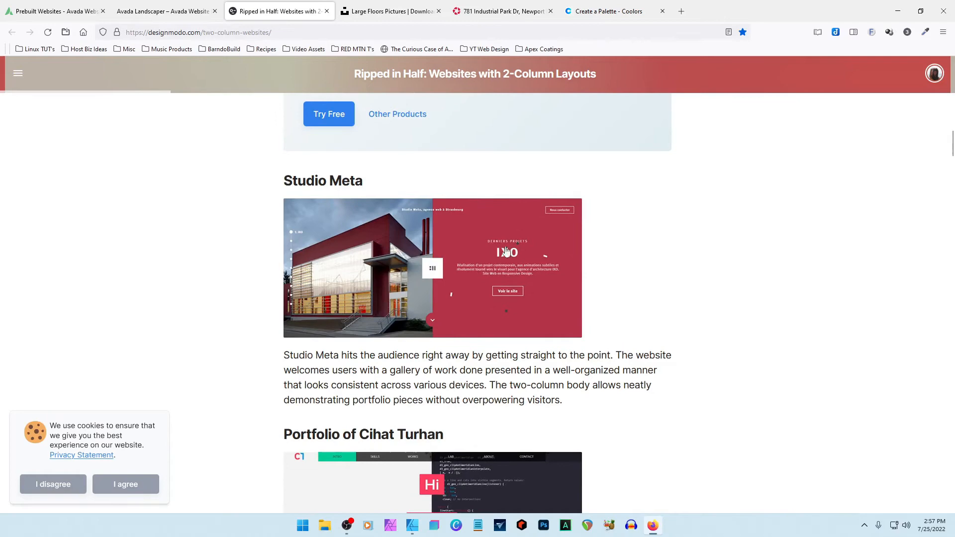
scroll(420, 309, "down", 15)
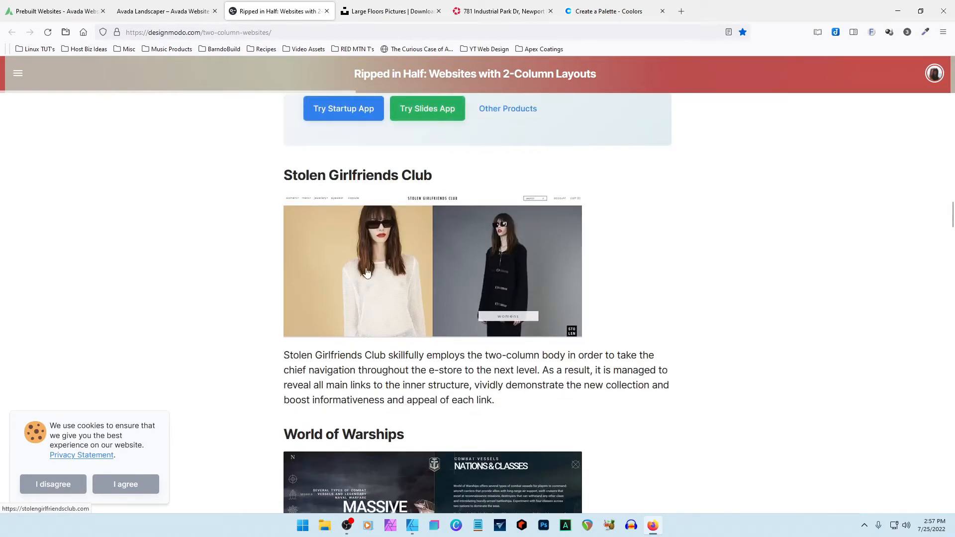
scroll(649, 294, "down", 5)
scroll(649, 295, "down", 16)
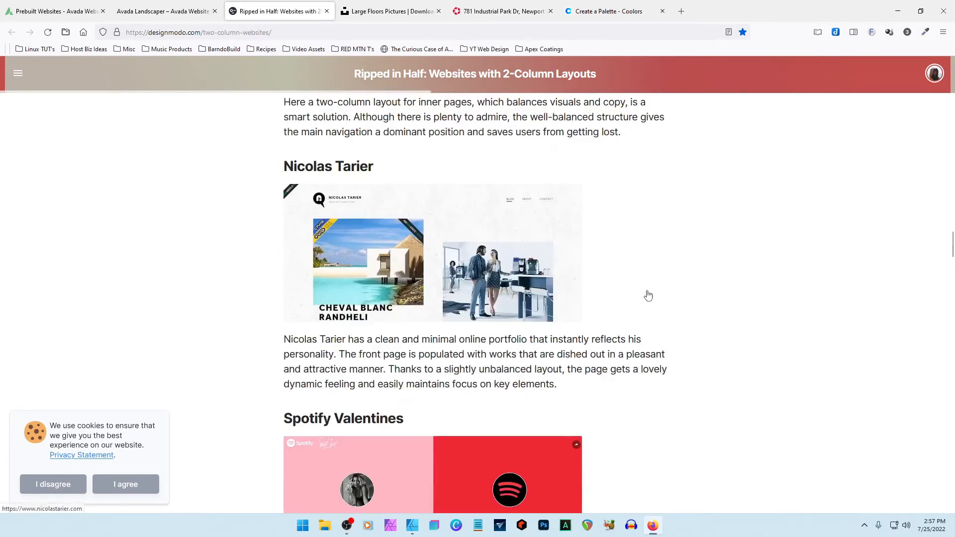
scroll(647, 296, "down", 3)
scroll(442, 233, "up", 1)
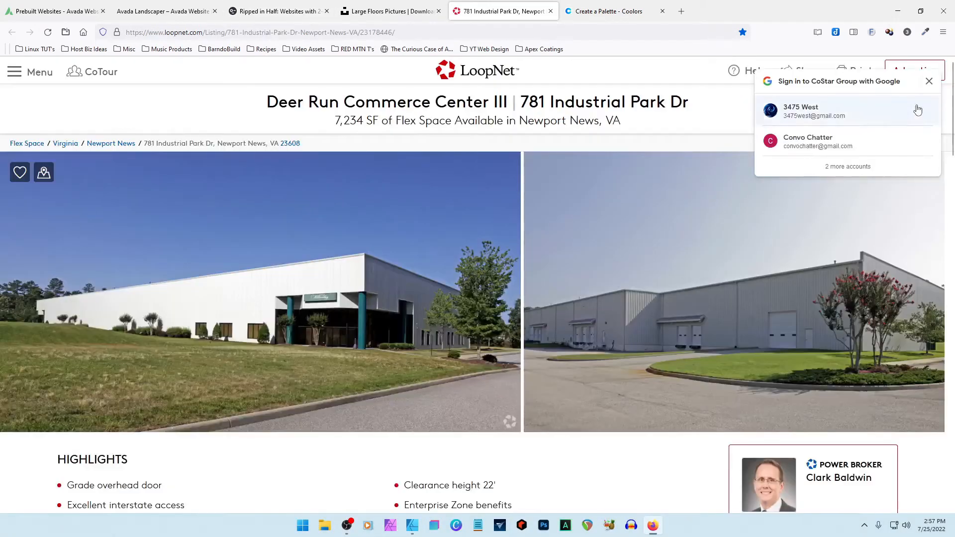
left_click(928, 81)
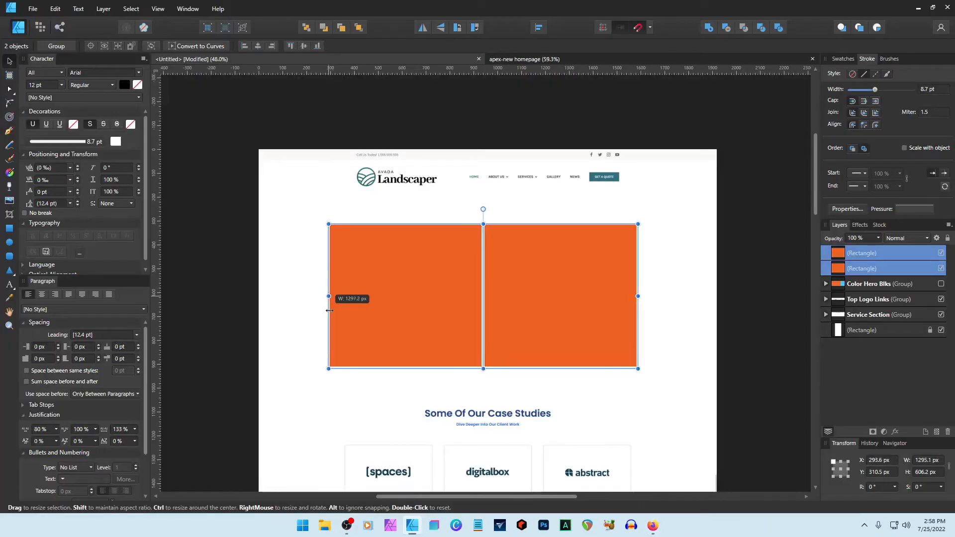
Resize the two orange hero rectangles to span the full page width side by side, each 960 px wide.
left_click_drag(327, 310, 329, 310)
left_click_drag(565, 315, 570, 315)
left_click(709, 312)
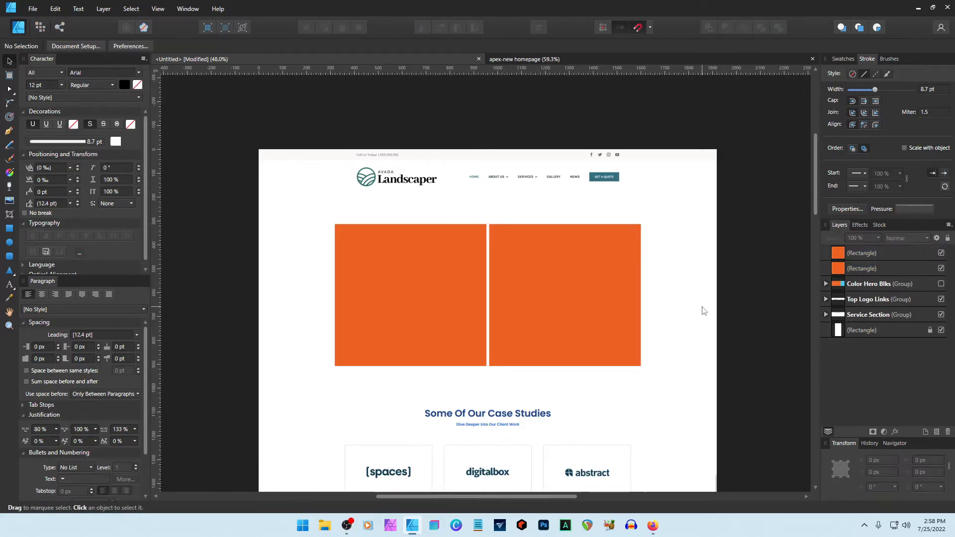
scroll(703, 309, "down", 1)
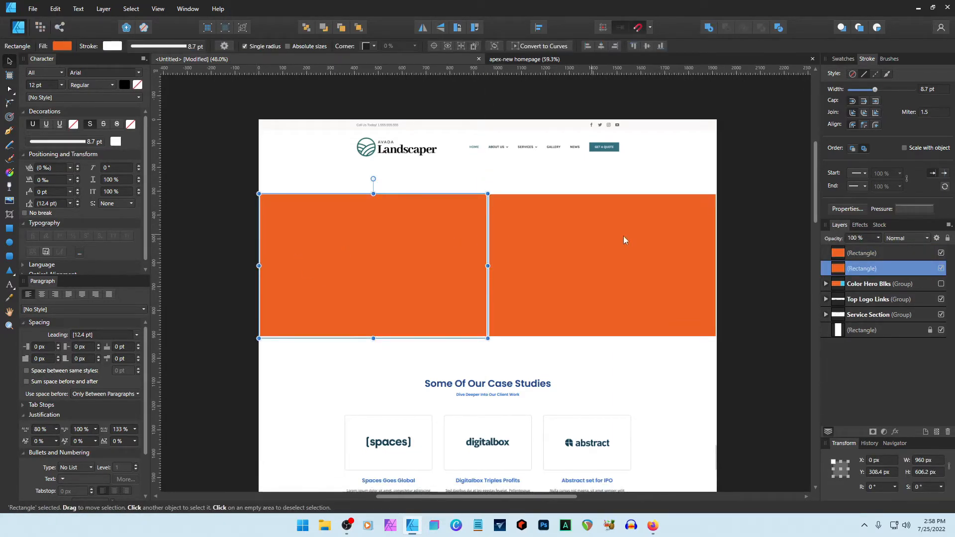
left_click(767, 255)
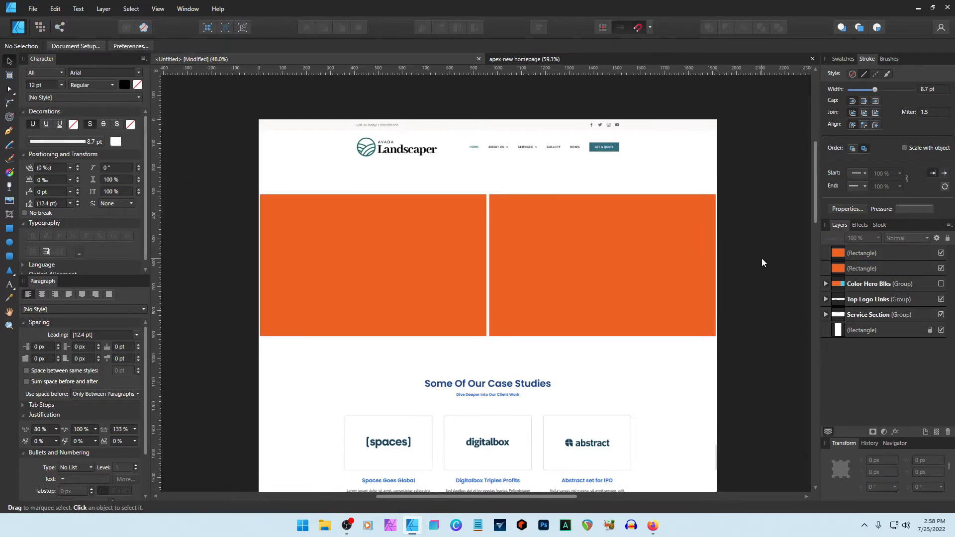
Undo the last shift of the Service Section group and move it up about 80 px, closer to the orange rectangles.
scroll(762, 258, "down", 2)
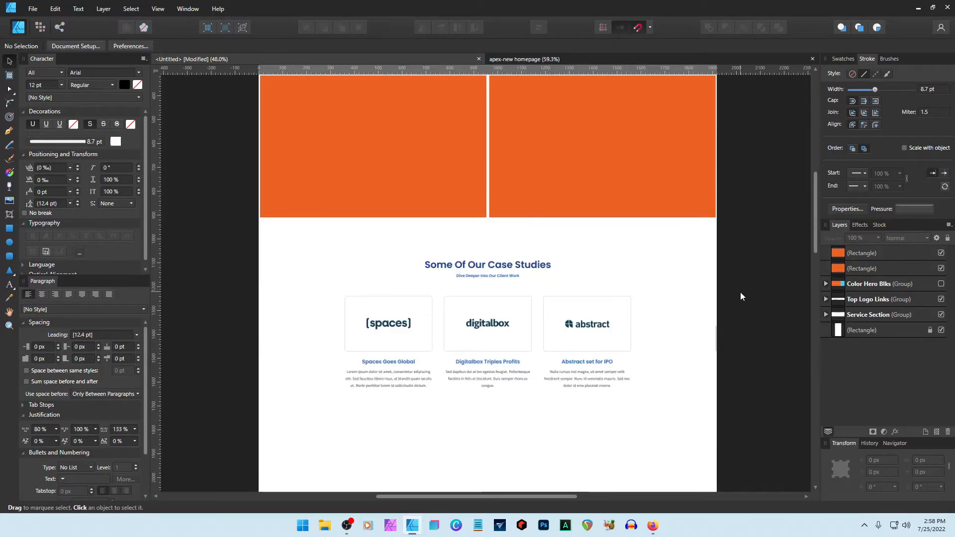
key("ctrl+z")
left_click(768, 294)
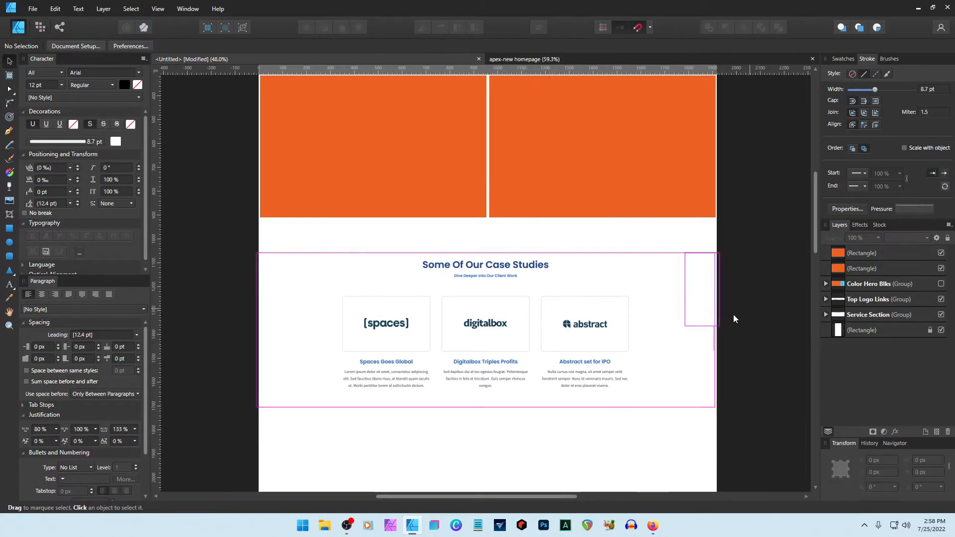
left_click(705, 299)
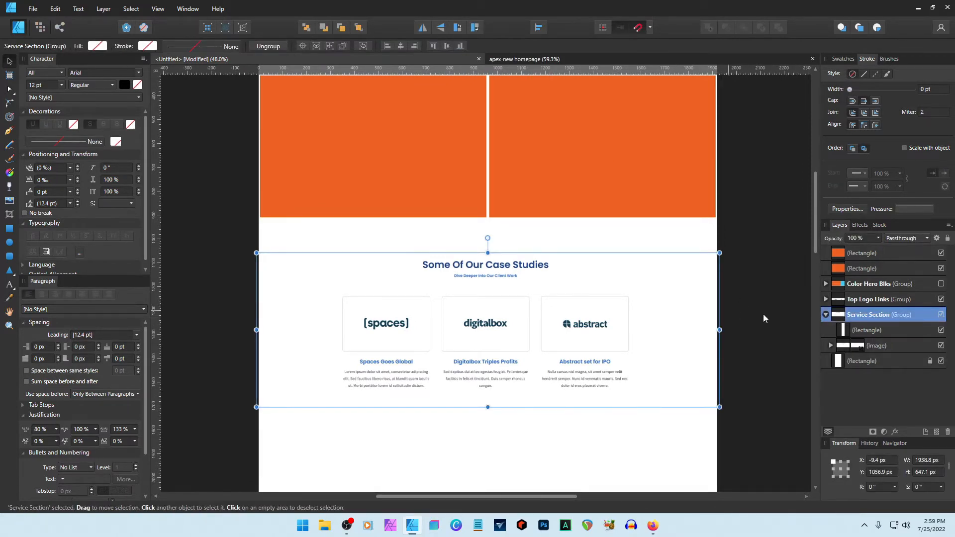
key("shift+Up")
key("shift+Up")
key("shift+Up")
key("shift+Up")
key("shift+Up")
key("shift+Up")
key("shift+Up")
key("shift+Up")
key("ctrl+d")
scroll(517, 265, "up", 3)
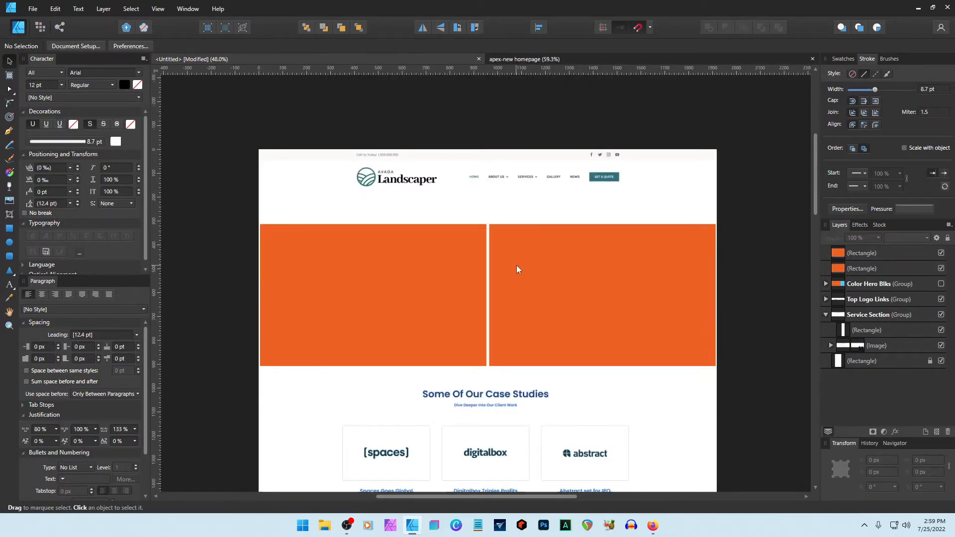
Paste the Apex Coatings Logo group and place it over the Landscaper logo in the header, about 347 px wide.
key("ctrl+v")
left_click_drag(319, 168, 440, 191)
left_click_drag(360, 172, 356, 169)
left_click(497, 210)
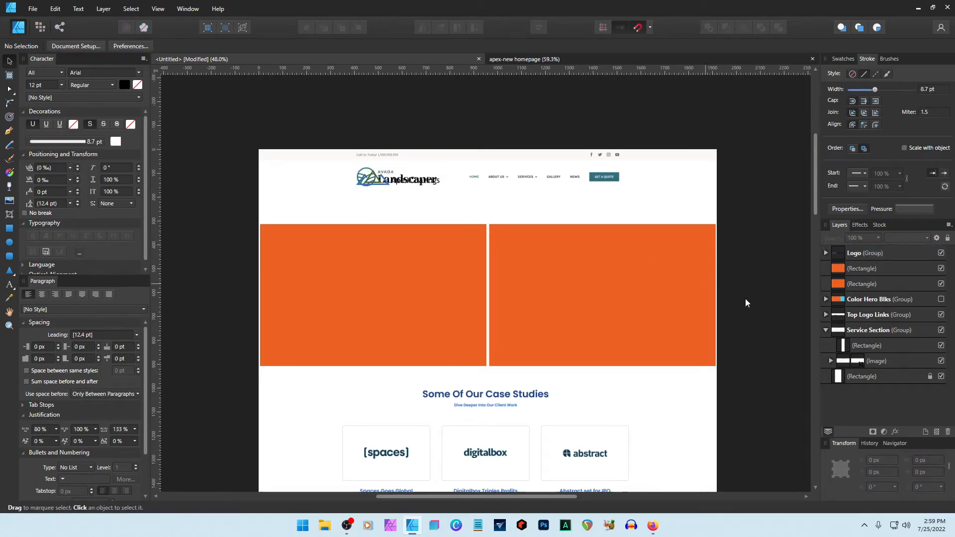
Hide the old Landscaper logo behind a white rectangle inside the Top Logo Links group, beneath the Apex Coatings logo.
left_click(826, 314)
left_click_drag(420, 183, 421, 180)
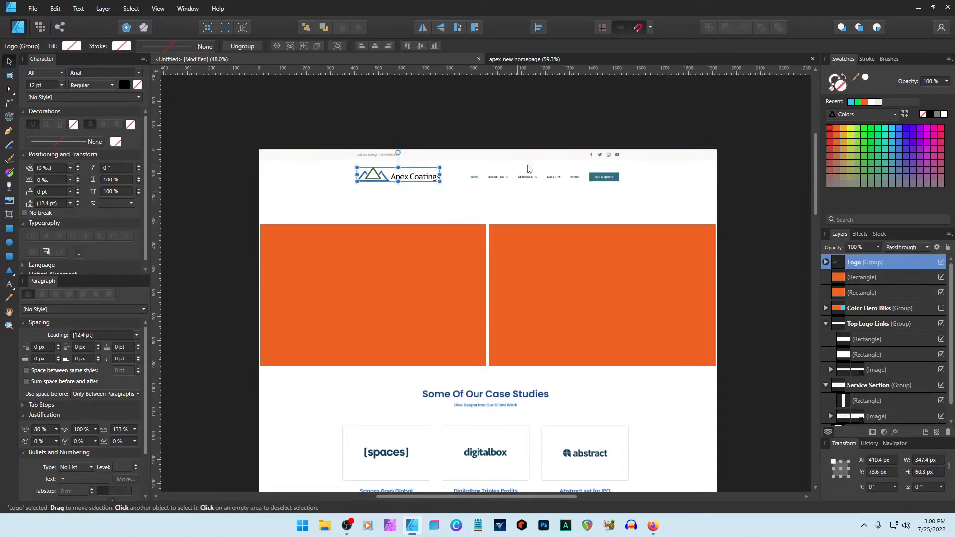
left_click(757, 214)
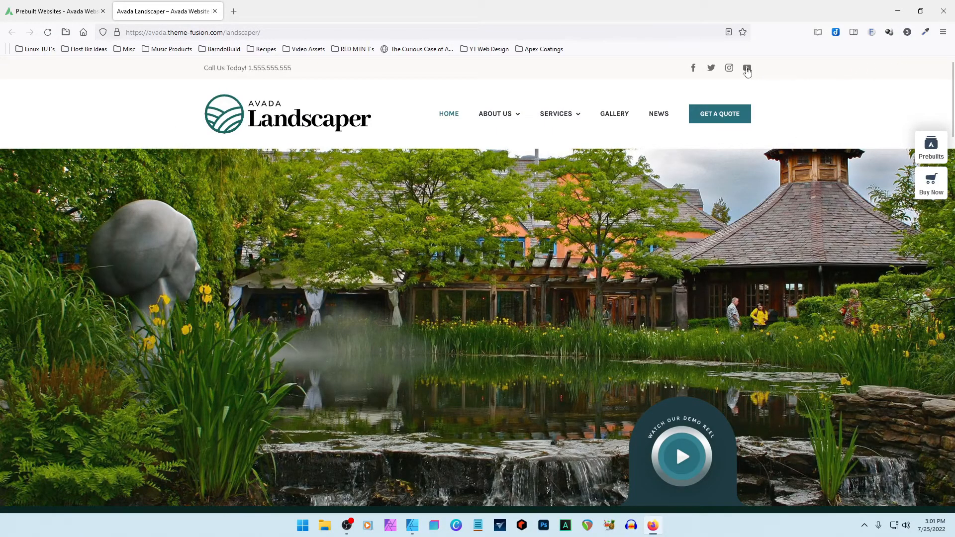
Open the Yoga demo from Avada's prebuilt websites and look through its hero and classes & workshops sections.
key("ctrl+shift+Tab")
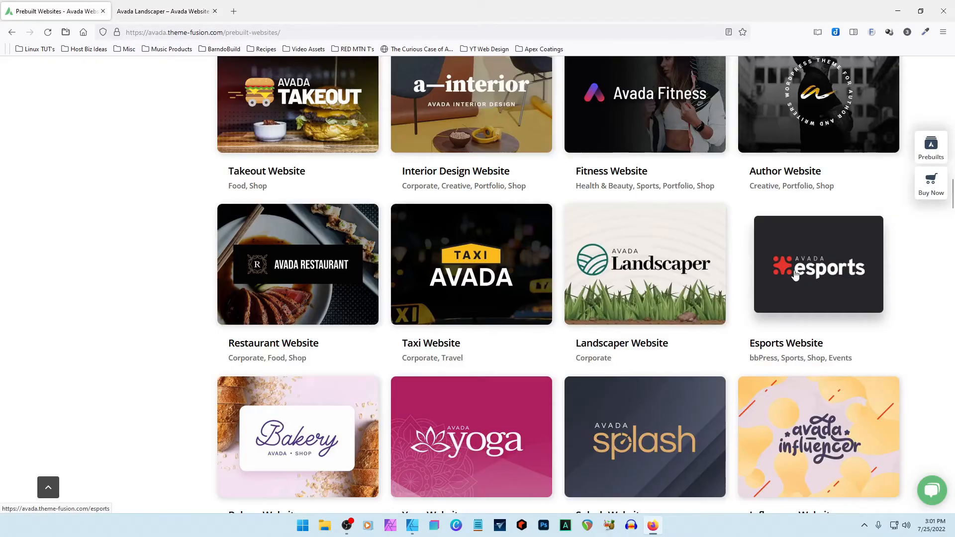
scroll(557, 266, "down", 3)
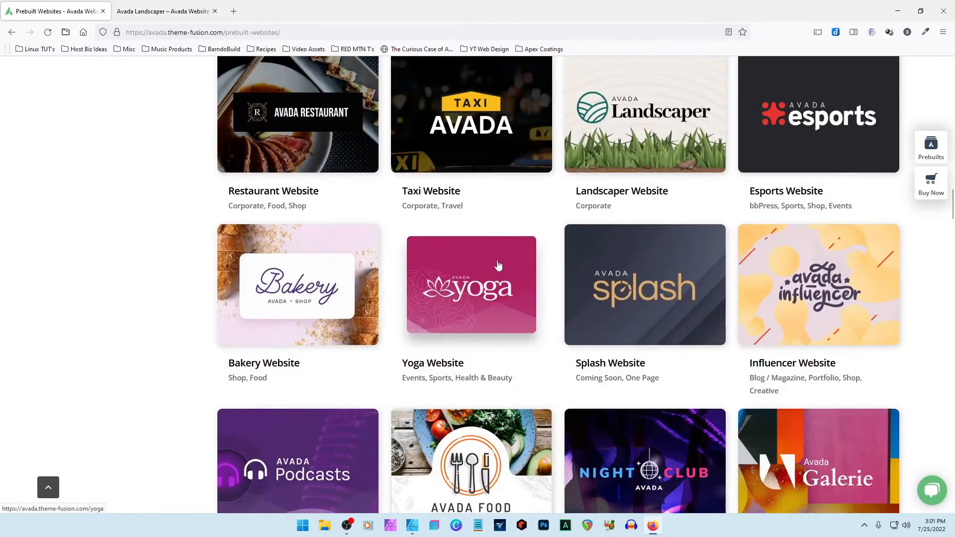
left_click(498, 265)
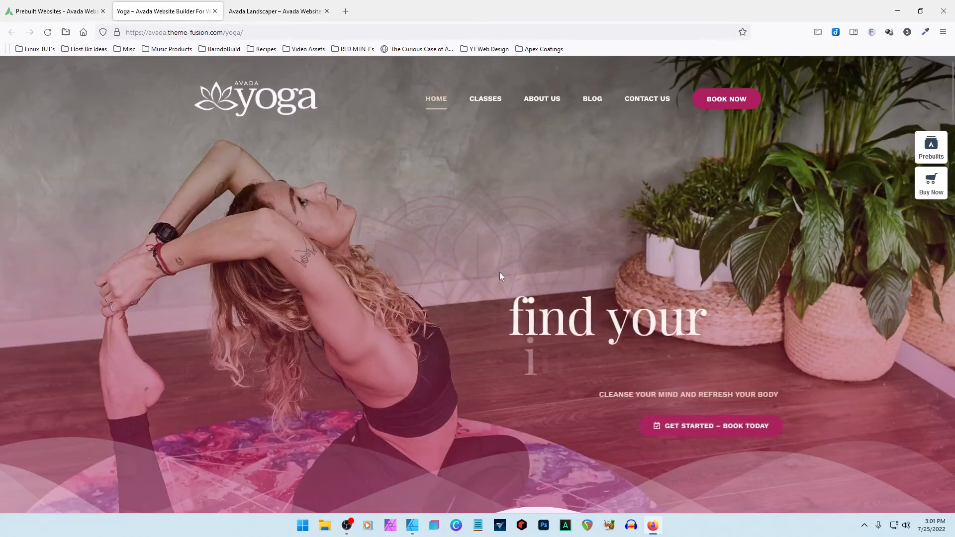
scroll(500, 273, "down", 5)
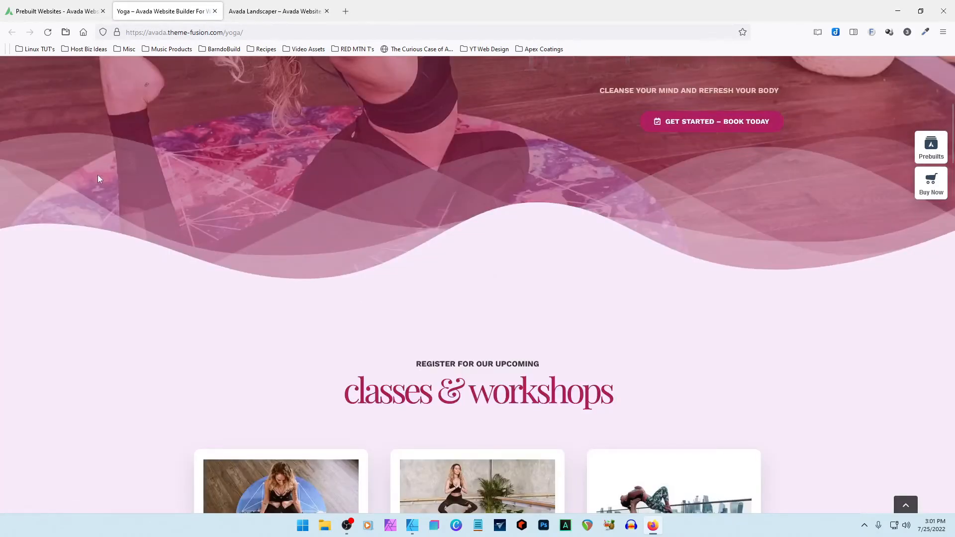
Look through the rest of the Yoga demo, including its benefits section, and close the demo.
scroll(445, 328, "down", 14)
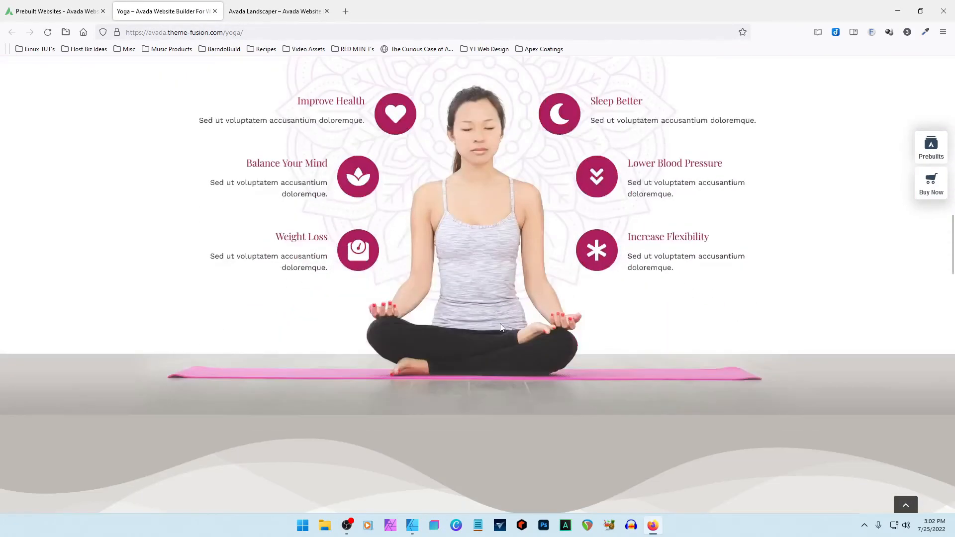
scroll(500, 327, "down", 9)
key("ctrl+w")
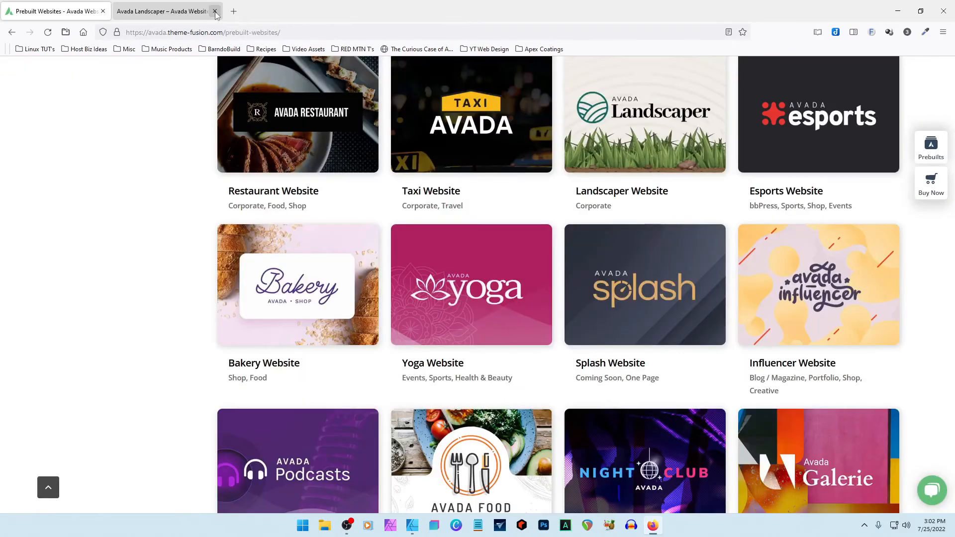
Open the Bakery demo from Avada's prebuilt websites and look through its hero and Our Products sections.
left_click(282, 304)
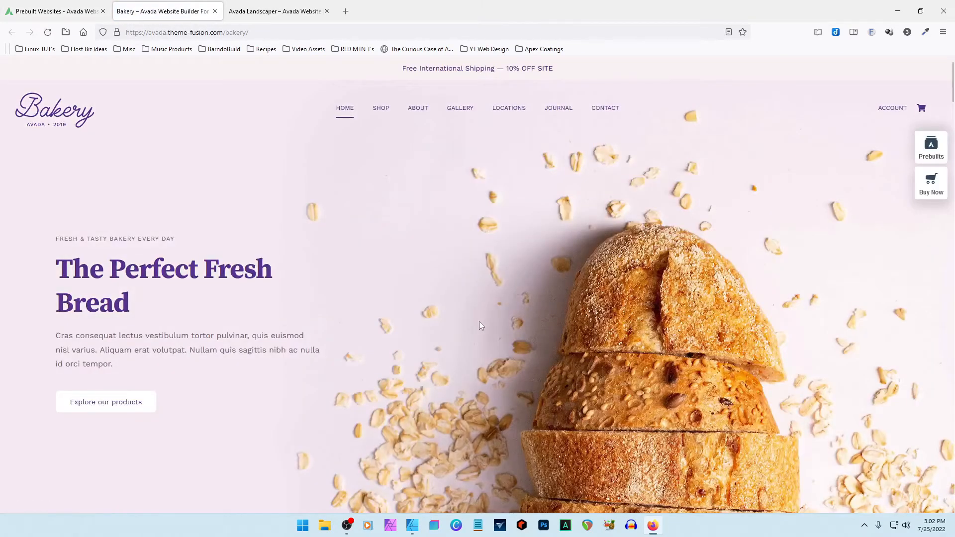
scroll(479, 322, "down", 9)
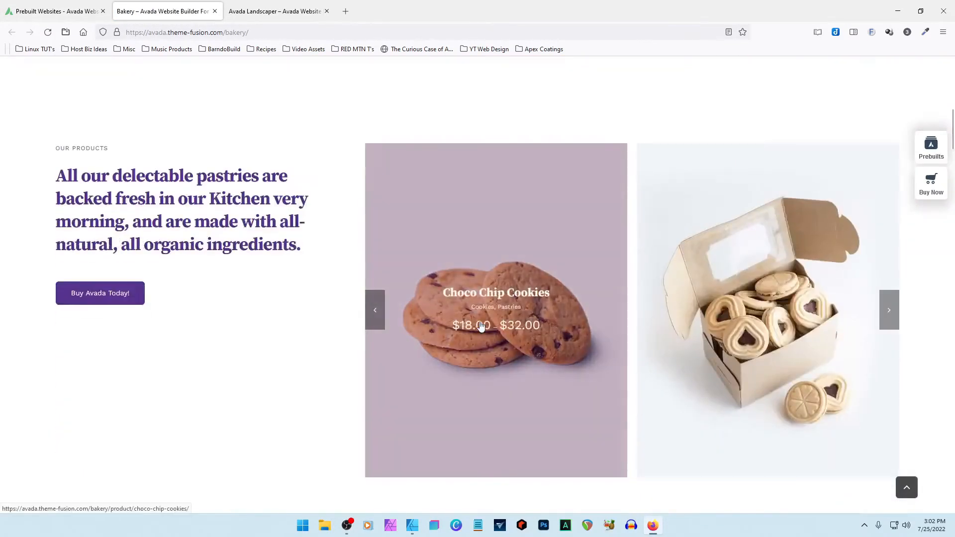
scroll(479, 327, "down", 2)
scroll(479, 326, "up", 2)
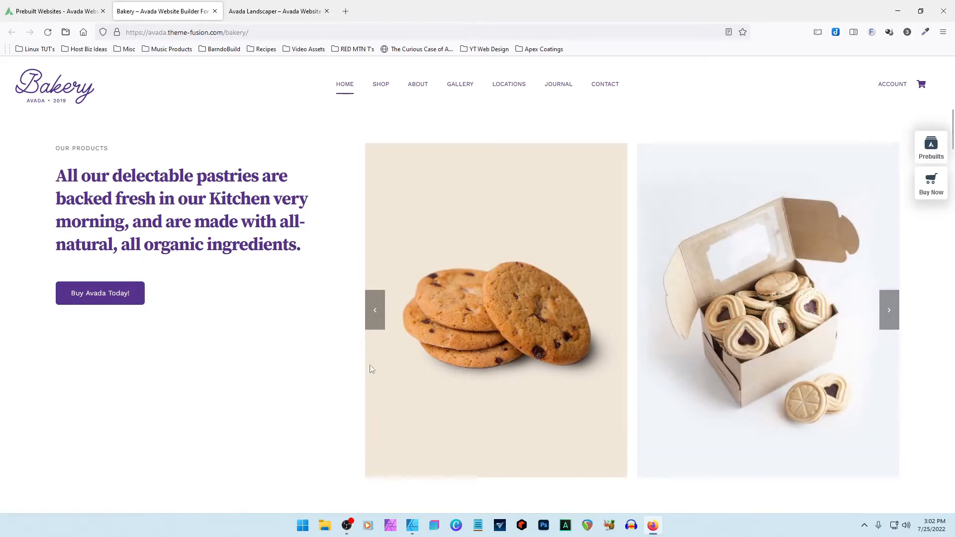
Switch to the homepage mockup in Affinity Designer and examine the header and the two orange hero blocks.
left_click(413, 526)
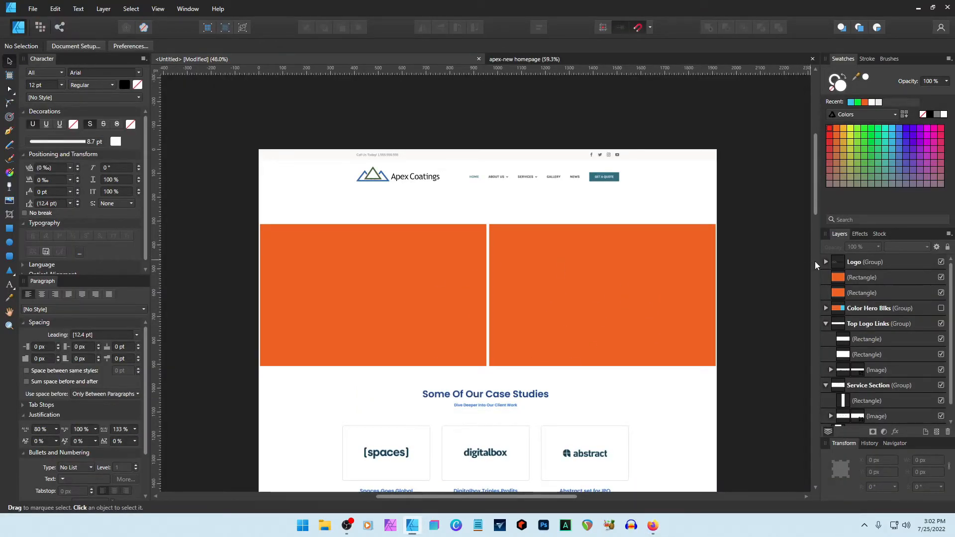
left_click(857, 292)
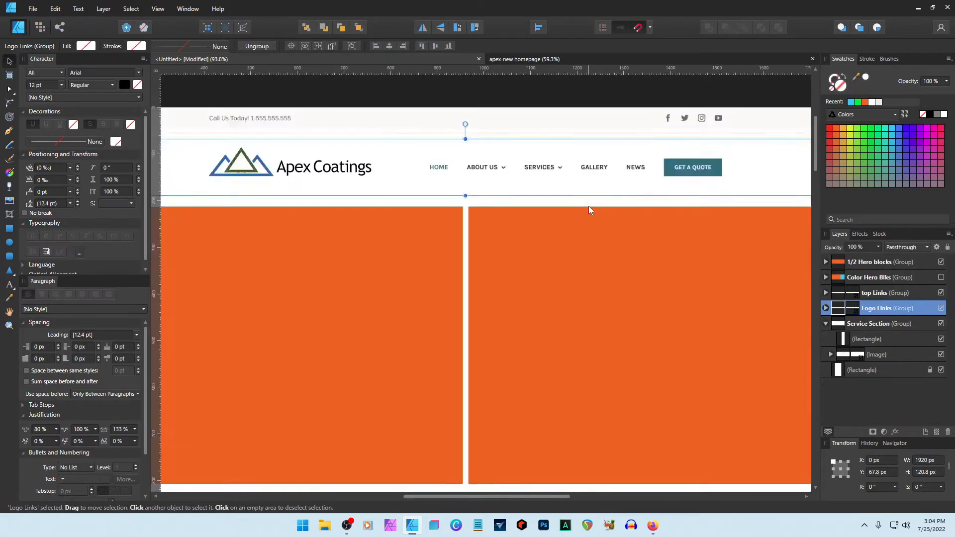
scroll(589, 206, "down", 2)
left_click(767, 236)
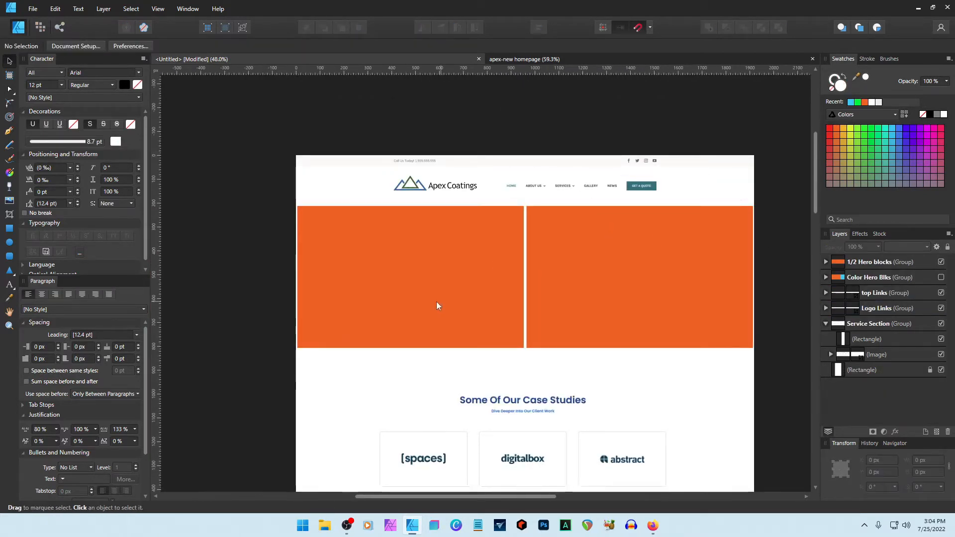
scroll(618, 311, "down", 2)
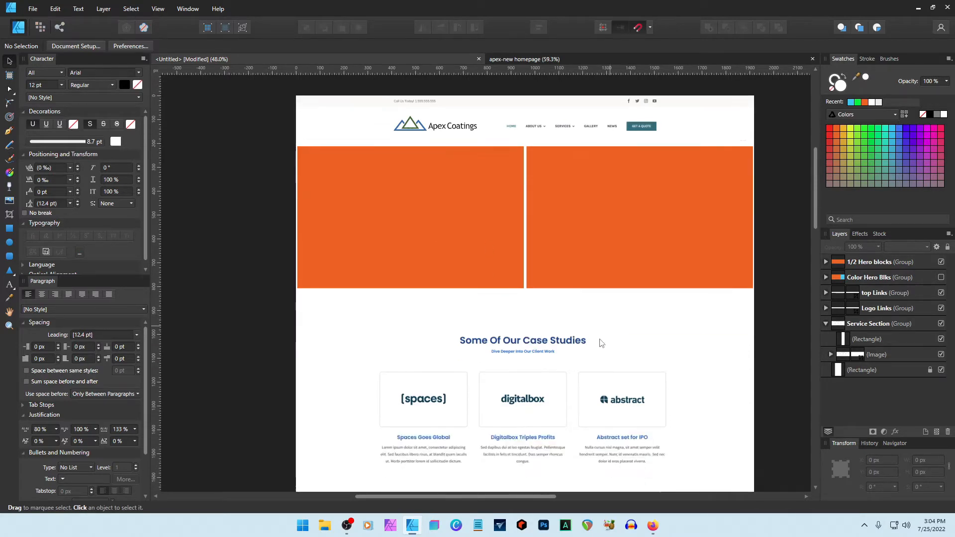
Move the Service Section group up 100 px, closer to the two orange hero blocks.
left_click(557, 343)
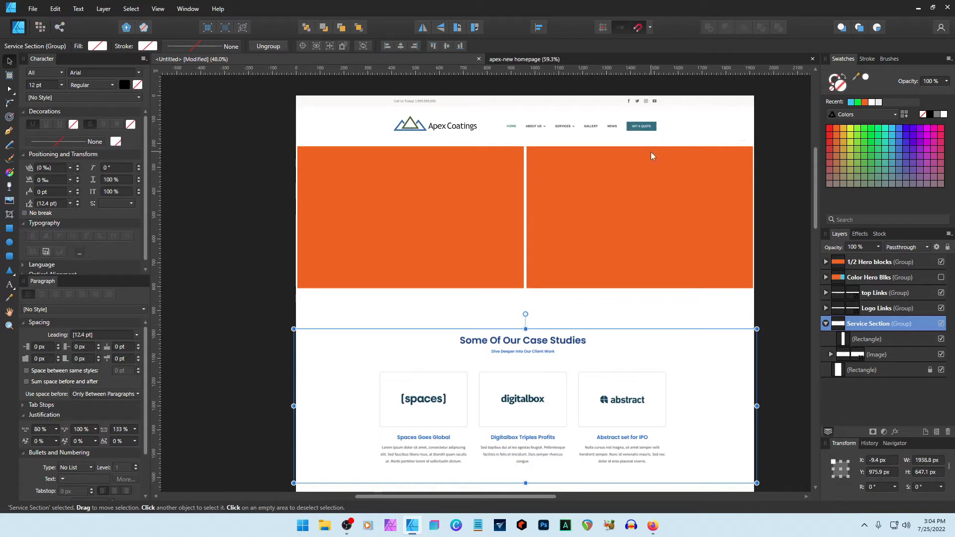
key("shift+Up")
key("shift+Up")
key("shift+Up")
key("shift+Up")
key("shift+Up")
key("shift+Up")
key("shift+Up")
key("shift+Up")
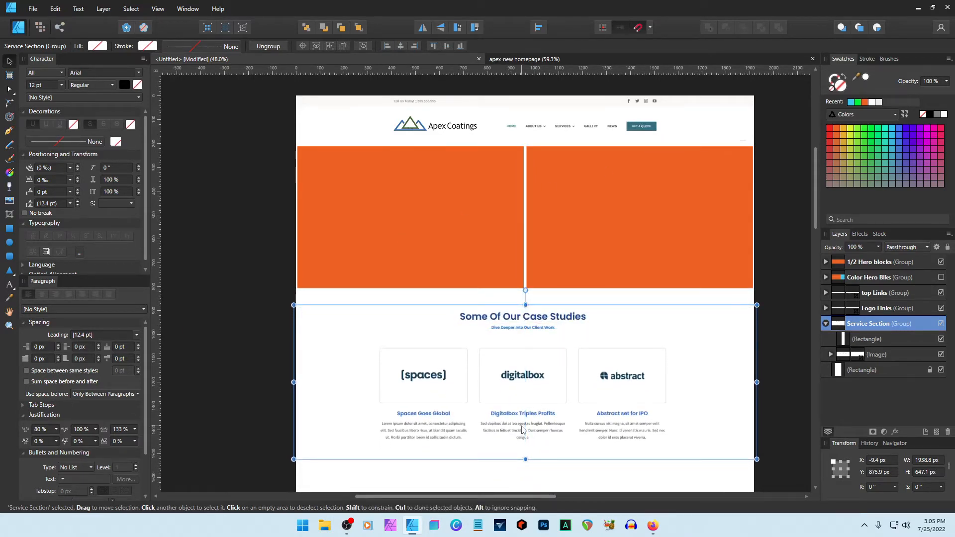
left_click(774, 314)
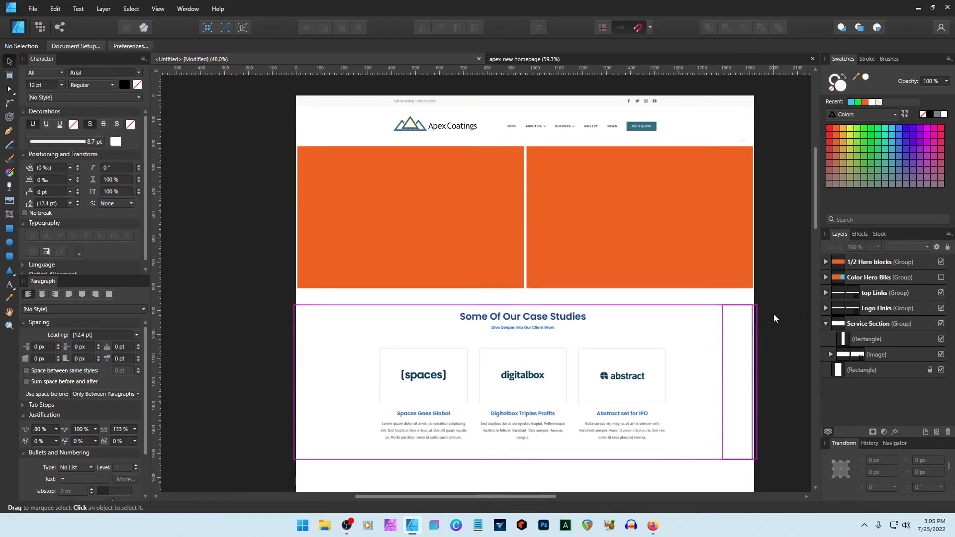
Hide the 1/2 Hero blocks group, show the Color Hero Blks group instead, and try narrowing it from its left edge.
left_click(941, 262)
left_click(940, 277)
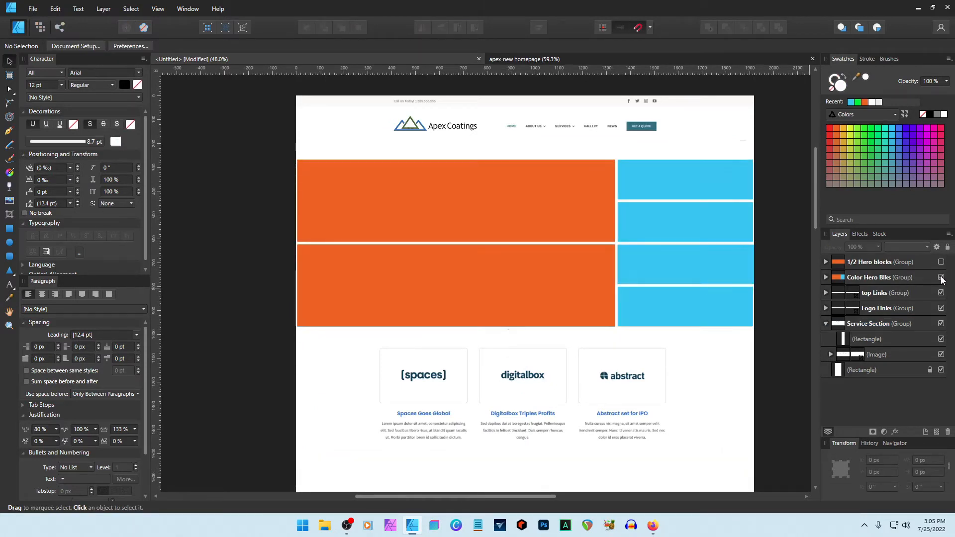
left_click(365, 267)
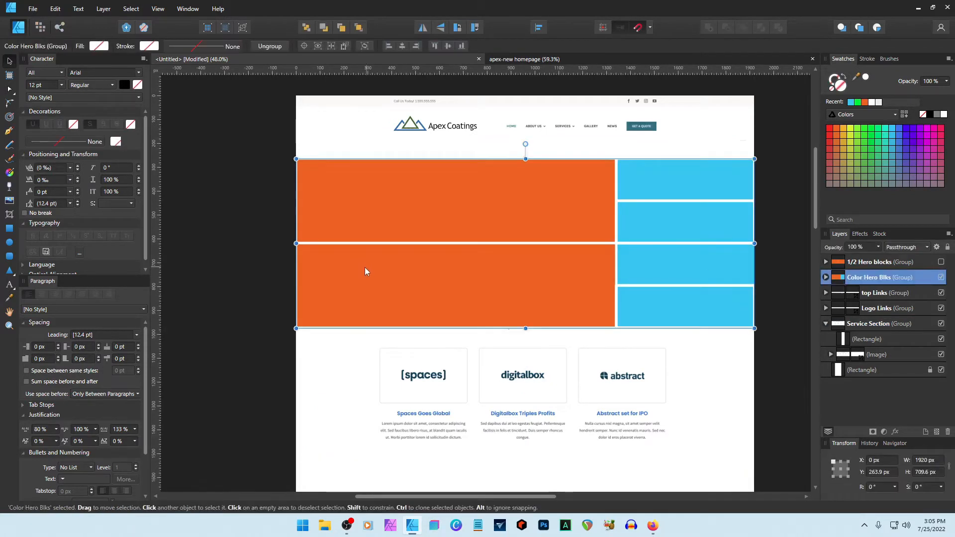
left_click_drag(297, 243, 377, 243)
key("ctrl+z")
Move the Service Section group up 50 px towards the orange and blue hero blocks.
left_click(697, 347)
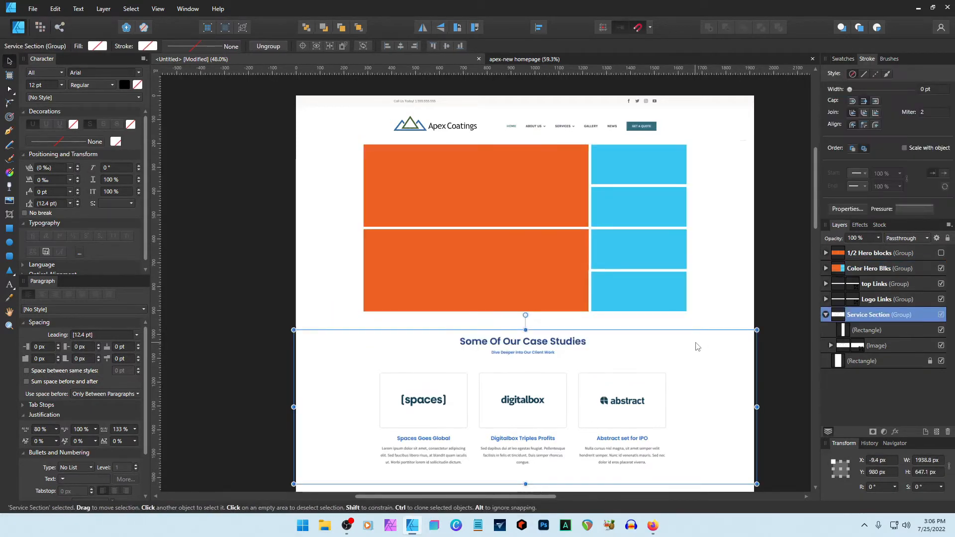
key("shift+Up")
key("shift+Up")
key("shift+Up")
key("shift+Up")
key("shift+Up")
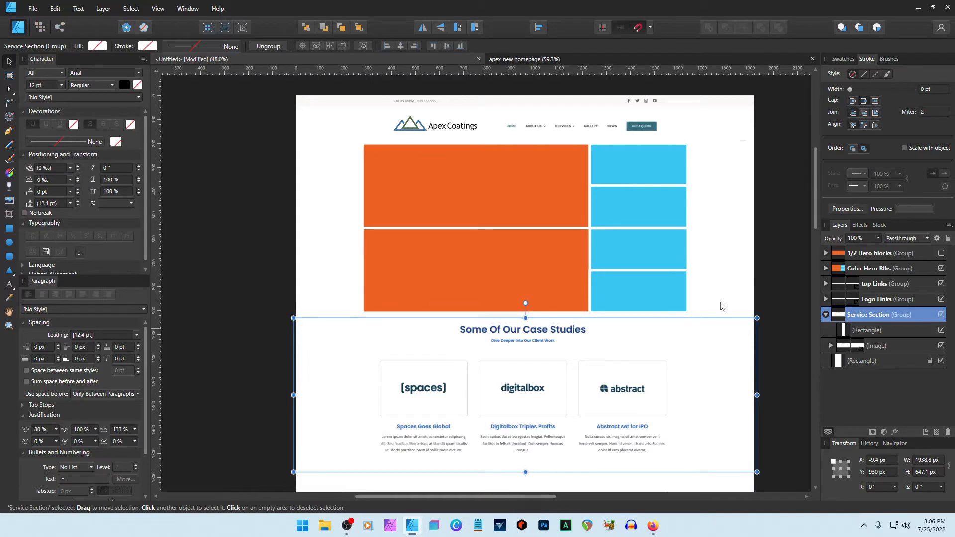
left_click(770, 273)
Shift the Service Section group down 10 px to leave slightly more space beneath the hero blocks.
scroll(772, 284, "down", 2)
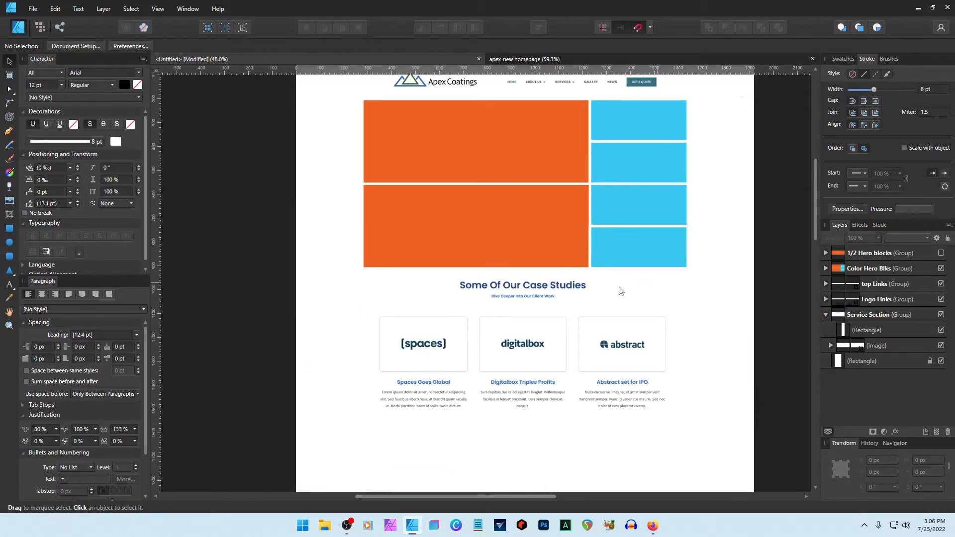
left_click(569, 291)
key("shift+Down")
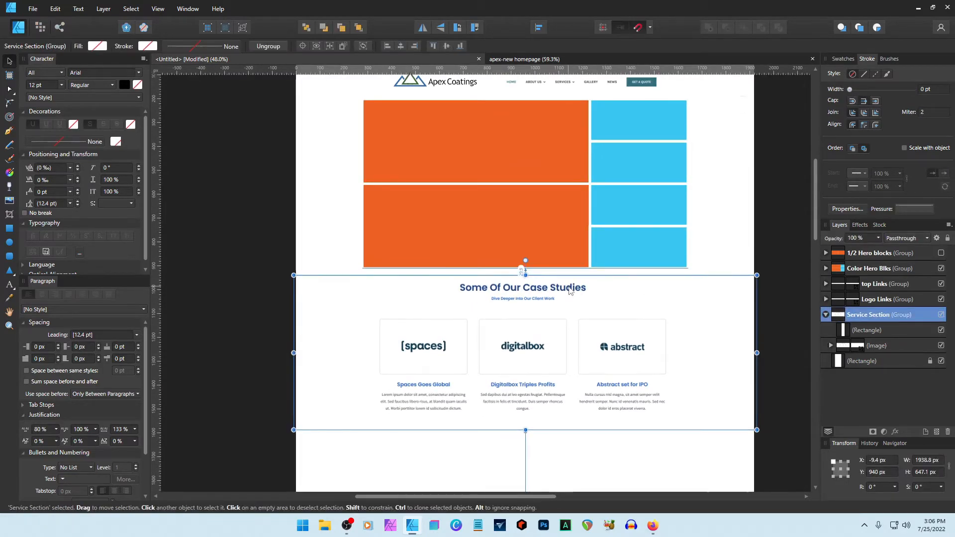
left_click(772, 228)
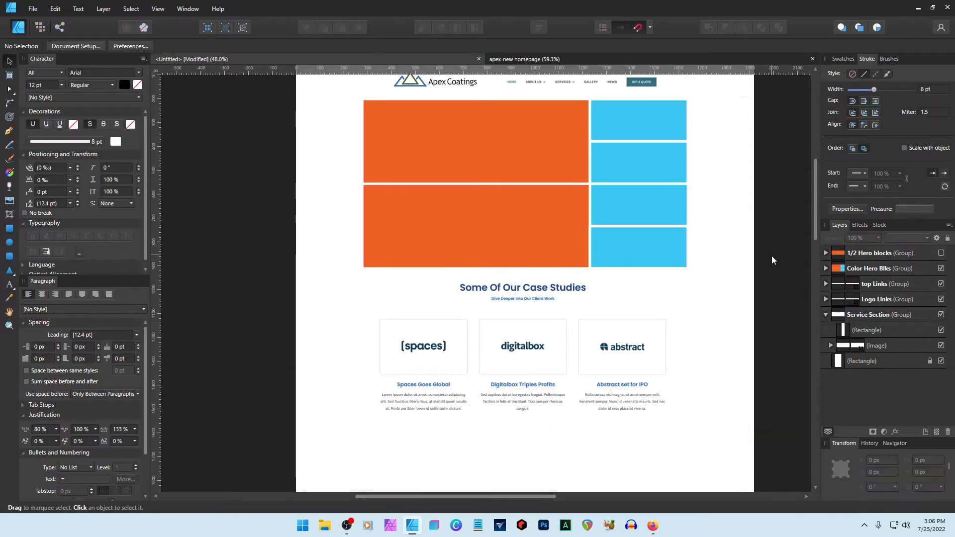
Review the page layout and show the 1/2 Hero blocks together with the Color Hero Blks group to compare their heights.
scroll(771, 256, "down", 3)
scroll(770, 256, "up", 4)
scroll(770, 256, "up", 4)
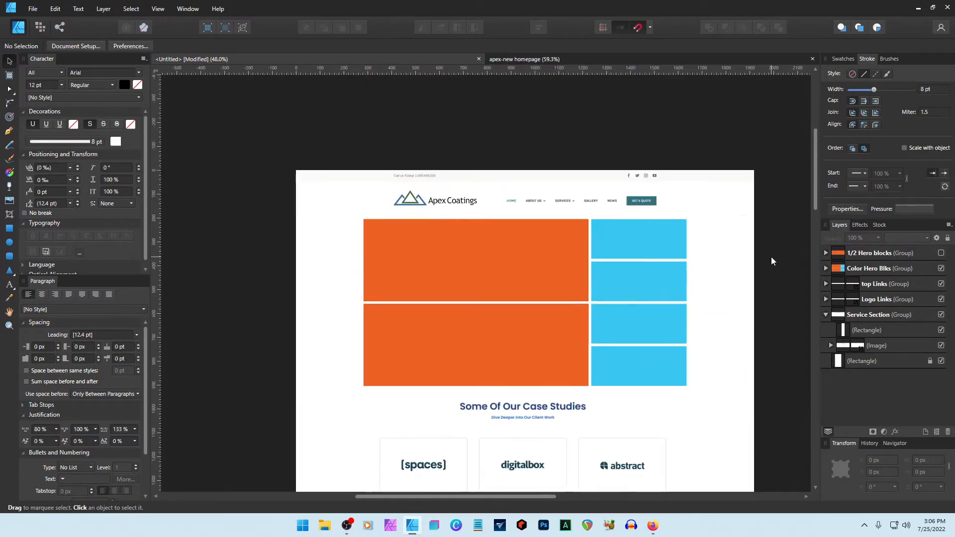
scroll(770, 257, "down", 5)
scroll(771, 257, "up", 3)
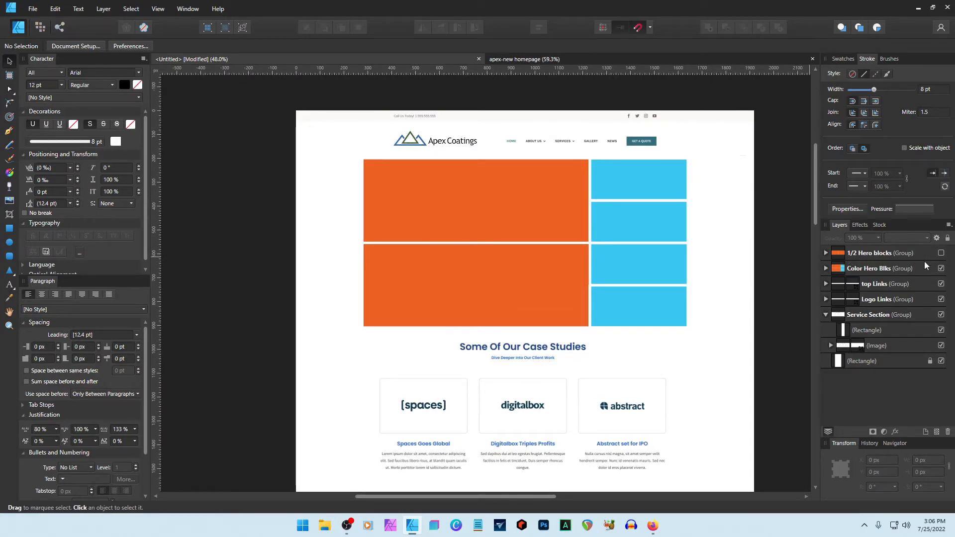
left_click(940, 268)
left_click(940, 253)
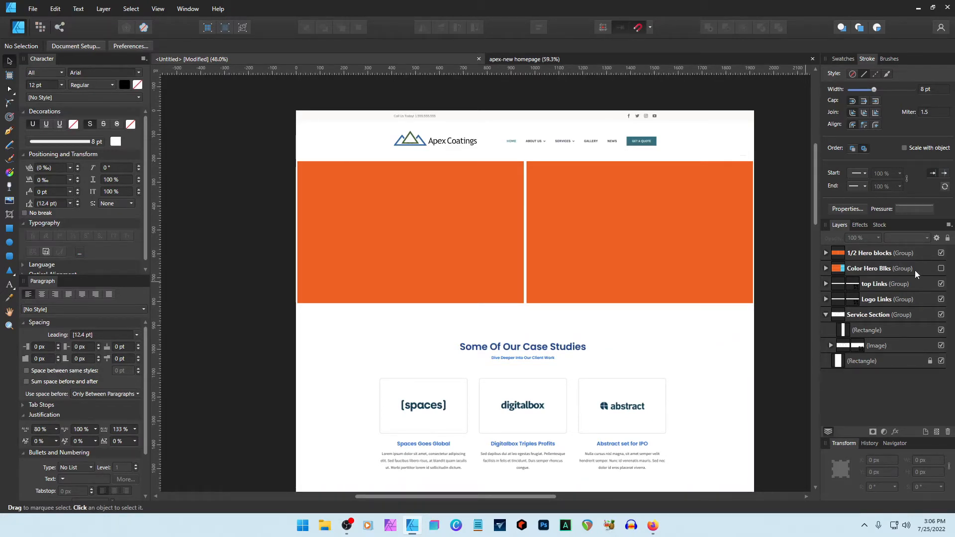
left_click(940, 269)
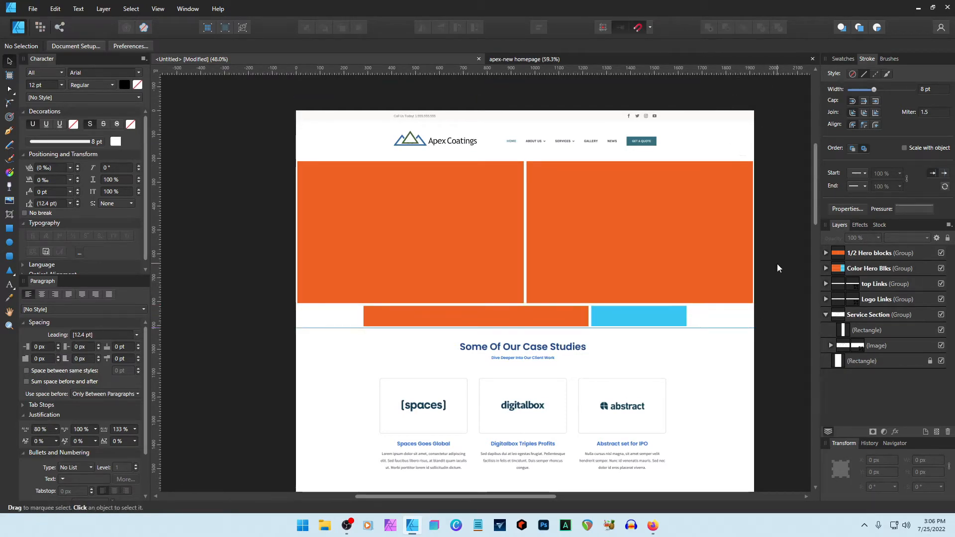
Stretch the 1/2 Hero blocks group downward to the bottom of the Color Hero Blks, about 703 px high.
left_click(638, 273)
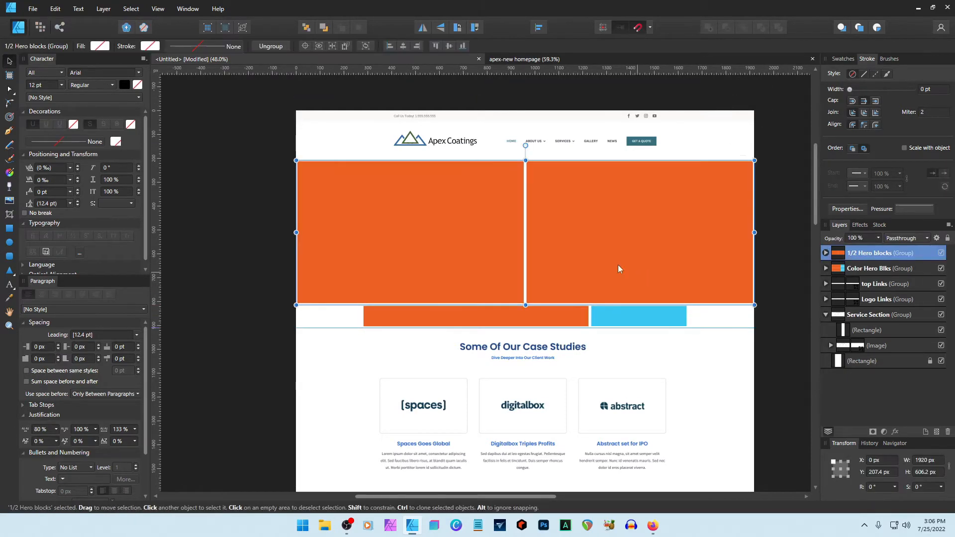
left_click_drag(524, 308, 524, 330)
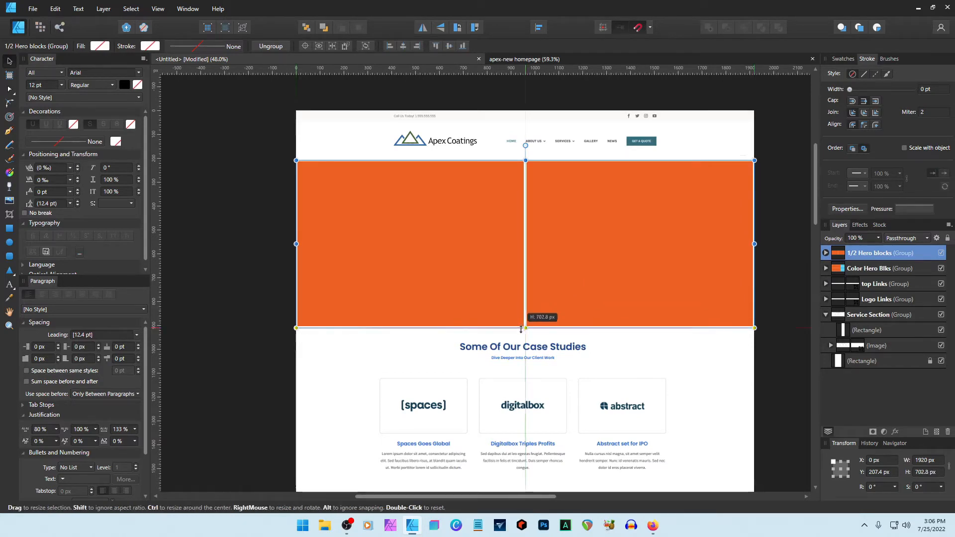
left_click(774, 262)
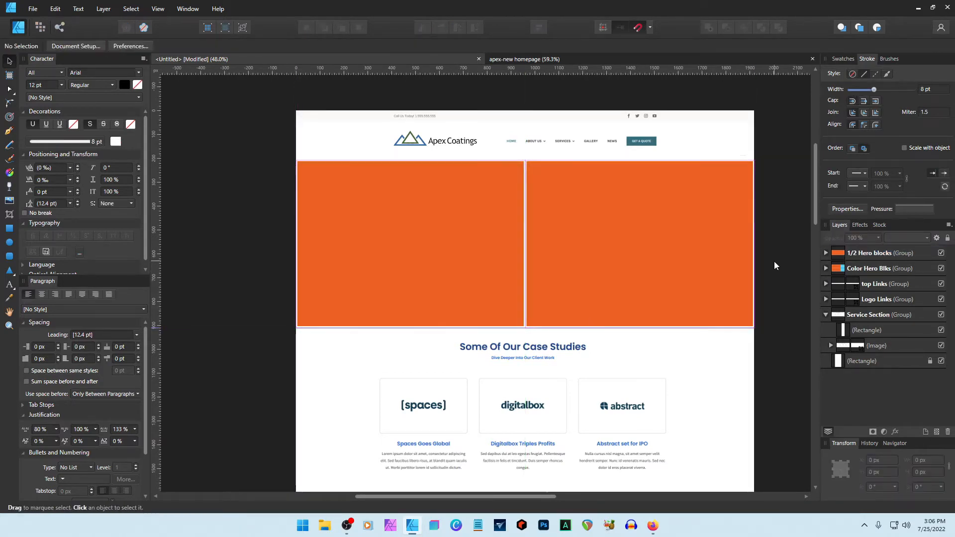
Hide the 1/2 Hero blocks group and leave the Color Hero Blks group as the visible hero layout.
left_click(940, 254)
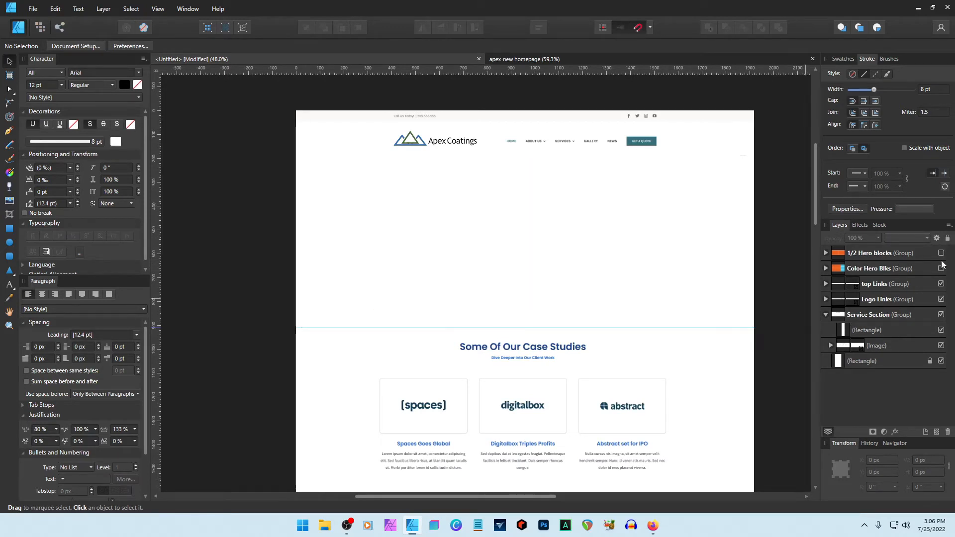
left_click(941, 269)
left_click(940, 269)
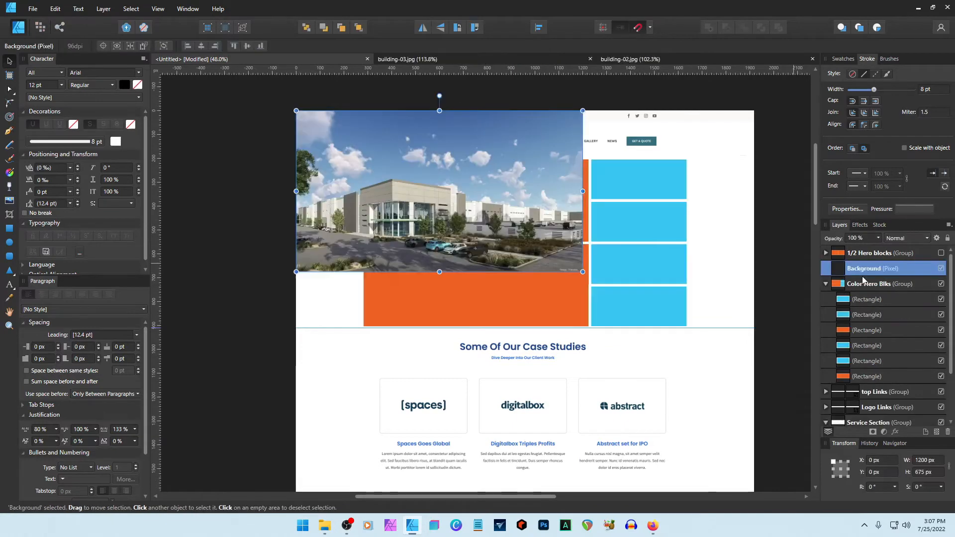
Clip the pasted building photo inside the lower orange rectangle of Color Hero Blks and position it to fill the block.
left_click_drag(512, 206, 557, 211)
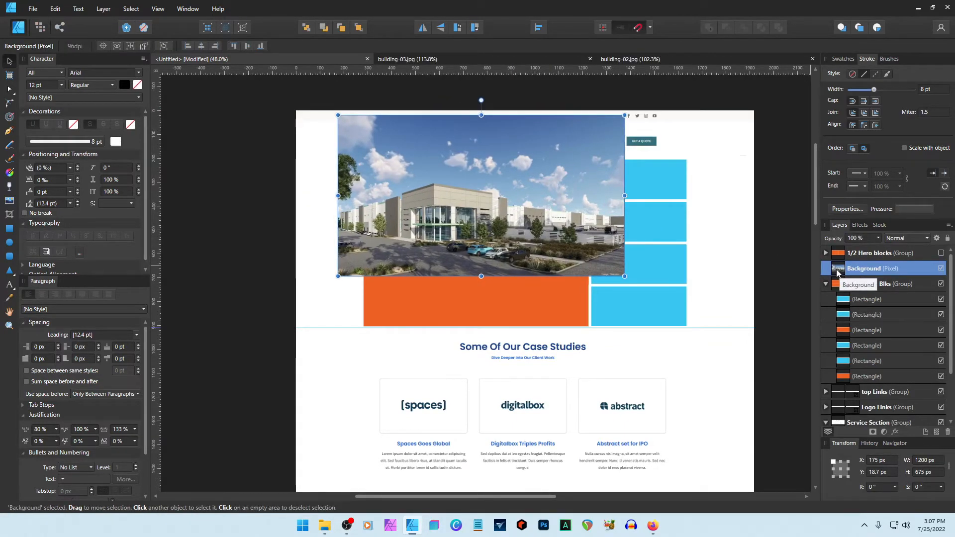
left_click_drag(837, 273, 843, 329)
left_click_drag(541, 271, 536, 339)
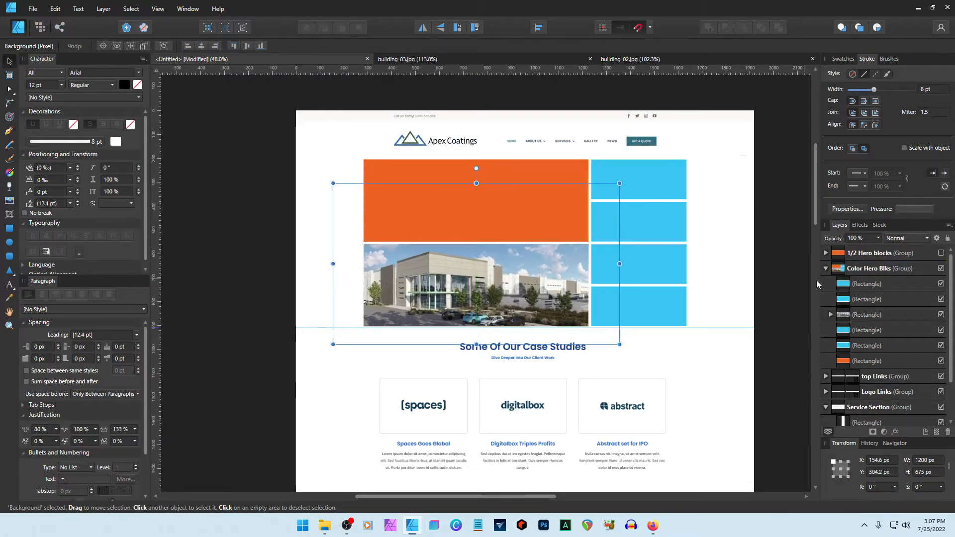
left_click(797, 280)
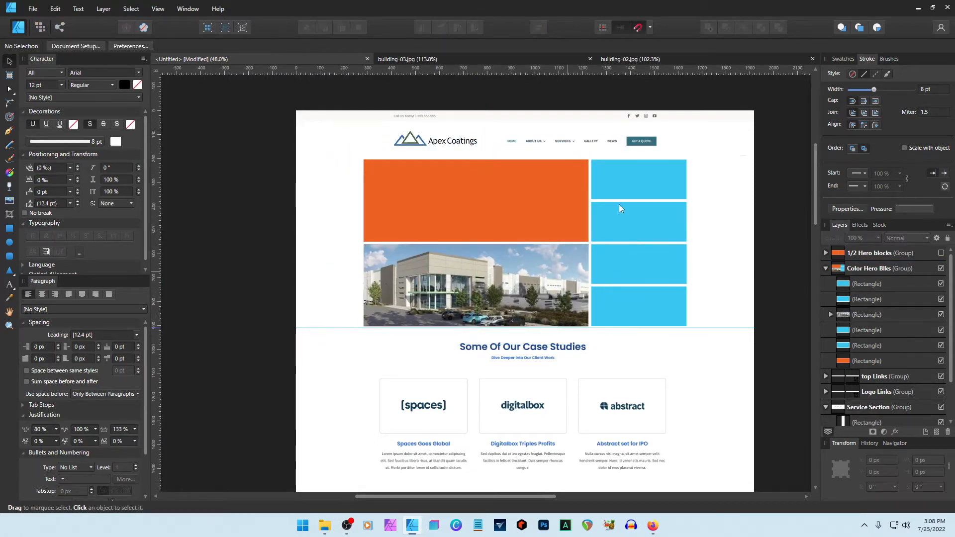
Paste the building-03.jpg photo into the homepage mockup and place it over the upper orange hero block.
left_click(675, 58)
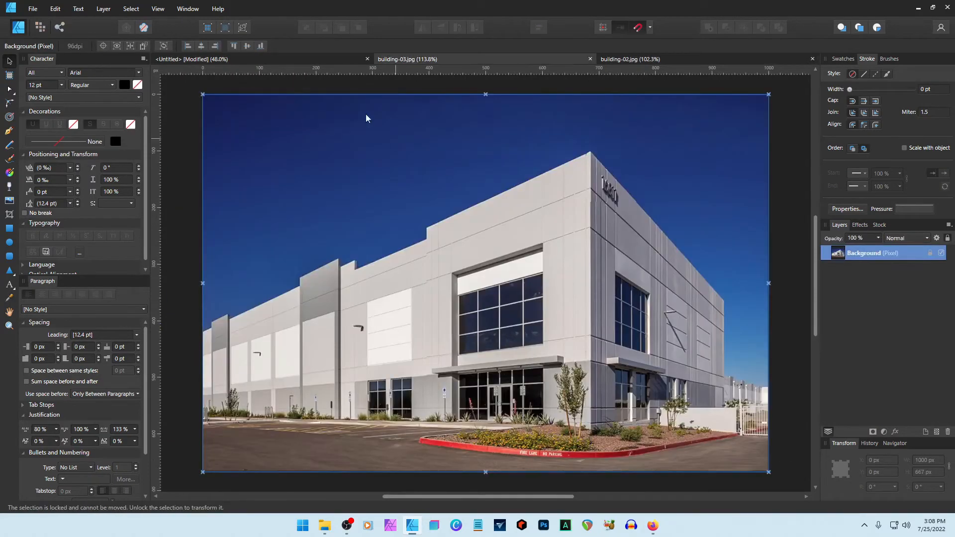
left_click(265, 60)
key("ctrl+v")
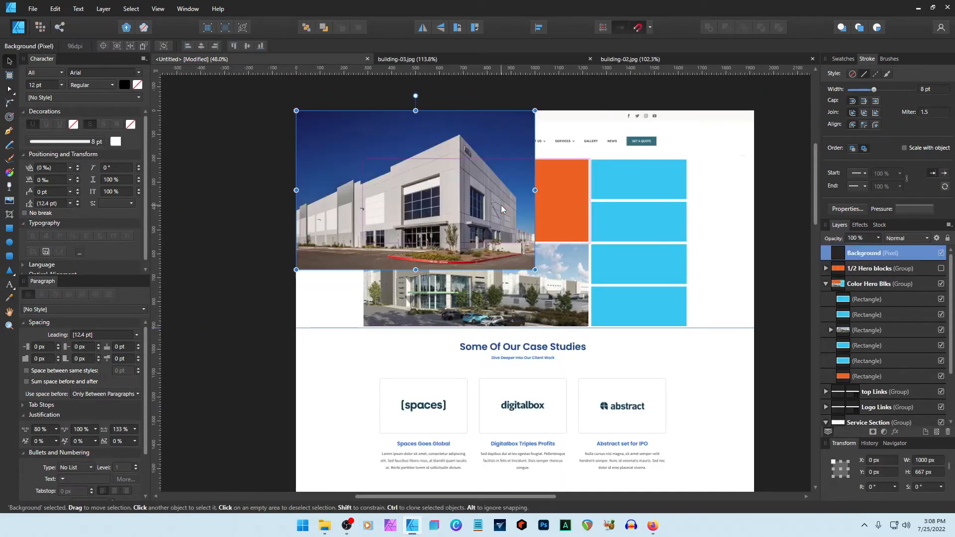
left_click_drag(500, 205, 556, 209)
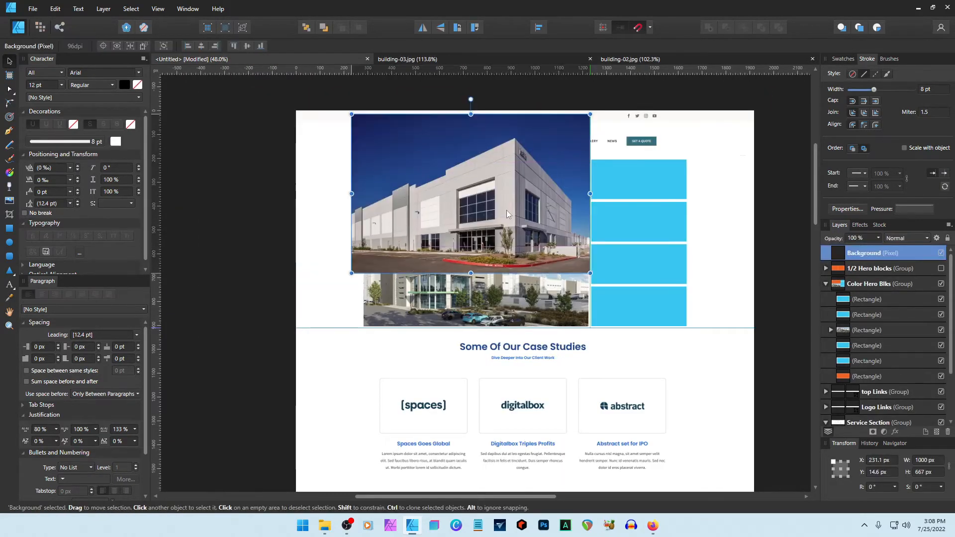
Flip the pasted building photo horizontally and clip it inside the upper orange rectangle of Color Hero Blks.
left_click(427, 28)
left_click_drag(482, 183, 493, 190)
left_click_drag(870, 253, 855, 385)
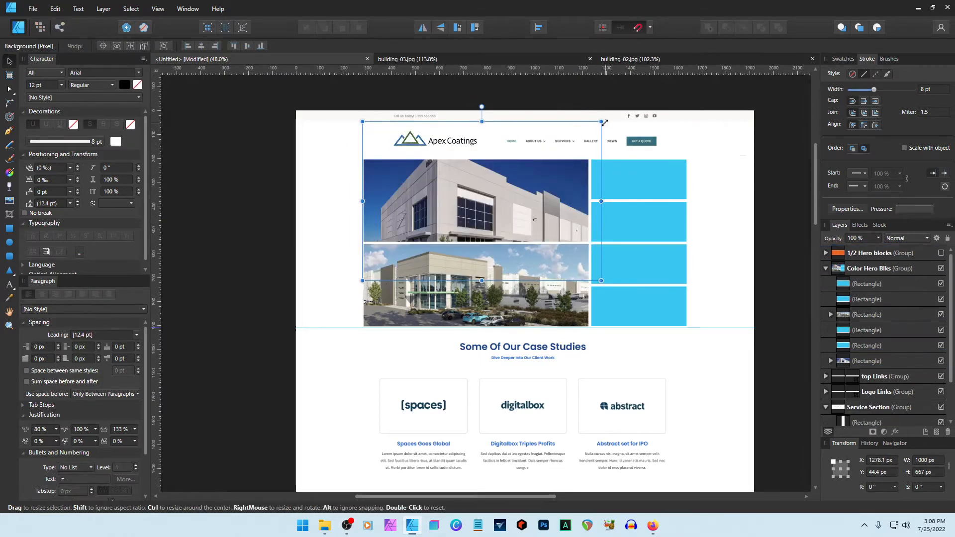
Try scaling down the building photo clipped inside the upper orange rectangle of Color Hero Blks.
left_click_drag(601, 121, 566, 150)
left_click_drag(565, 280, 525, 253)
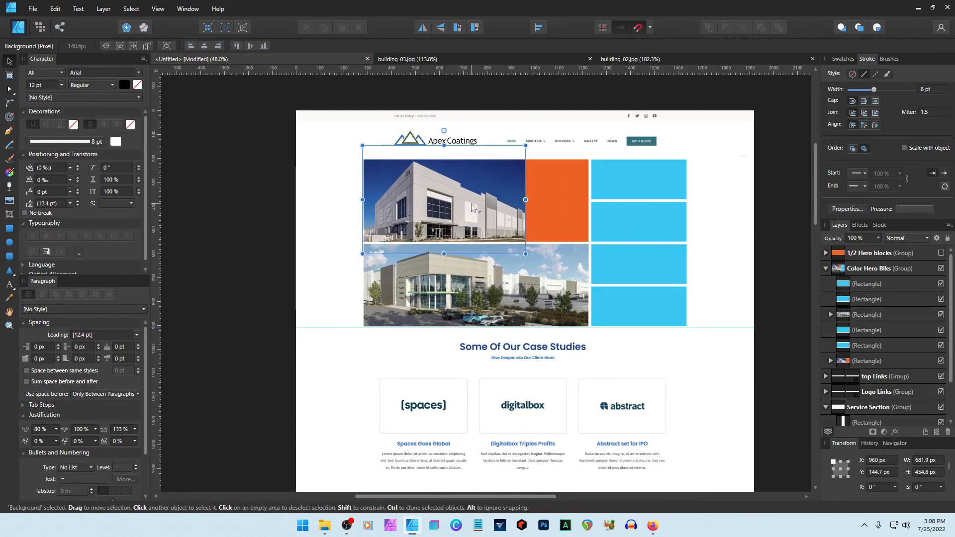
left_click_drag(525, 145, 517, 151)
scroll(457, 199, "up", 2, "ctrl")
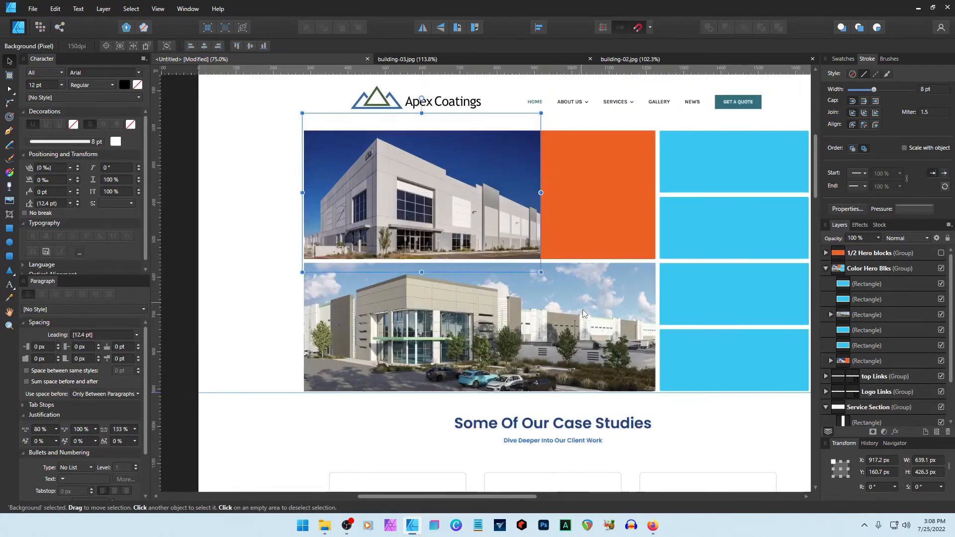
Delete the clipped building photo from the upper orange rectangle of Color Hero Blks.
left_click(585, 321)
double_click(477, 208)
key("Delete")
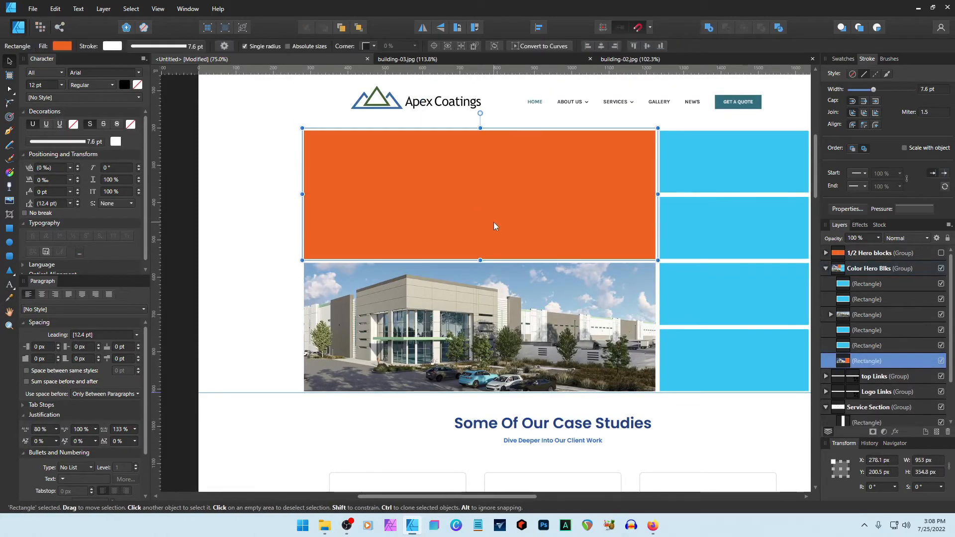
Open building-01.jpg from the assets folder and paste its photo into the homepage mockup above the upper orange rectangle.
left_click(324, 525)
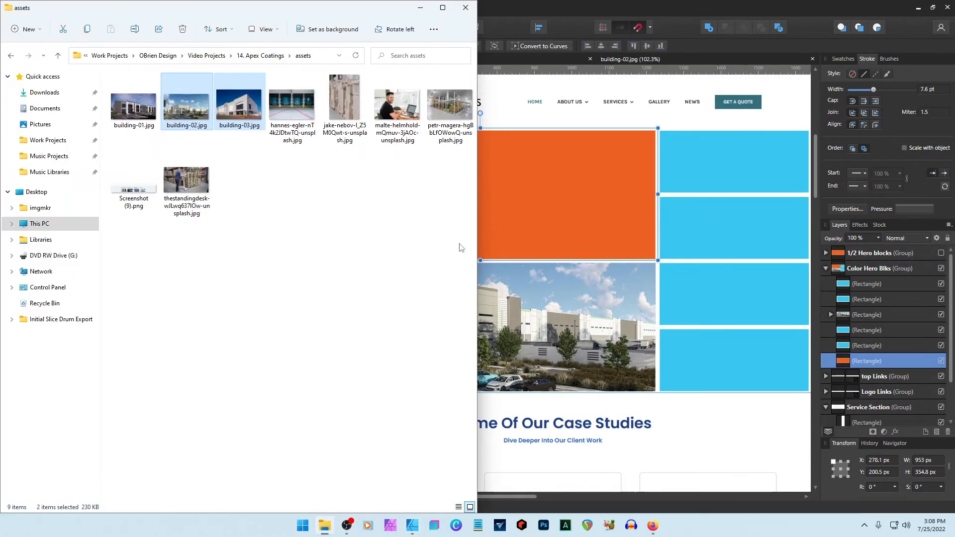
double_click(134, 106)
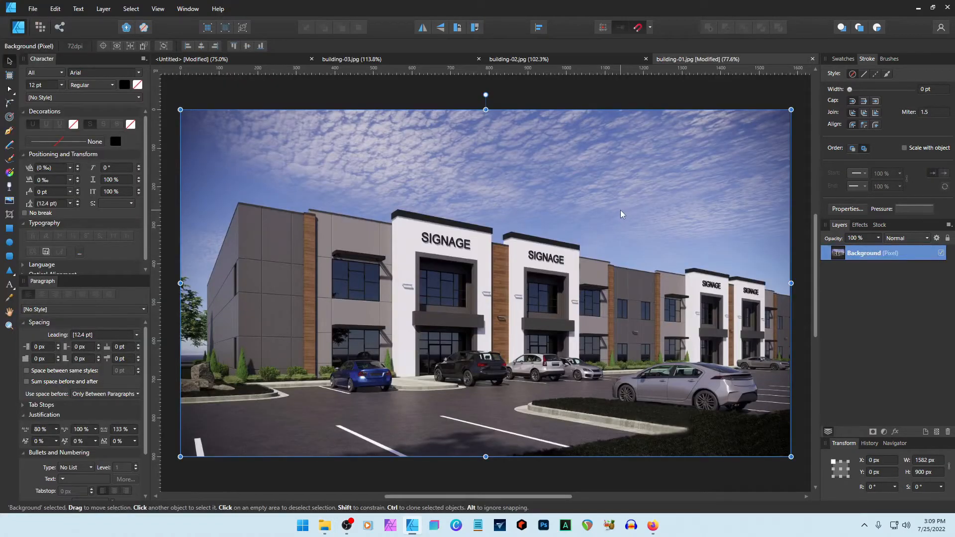
key("ctrl+c")
left_click(208, 57)
key("ctrl+v")
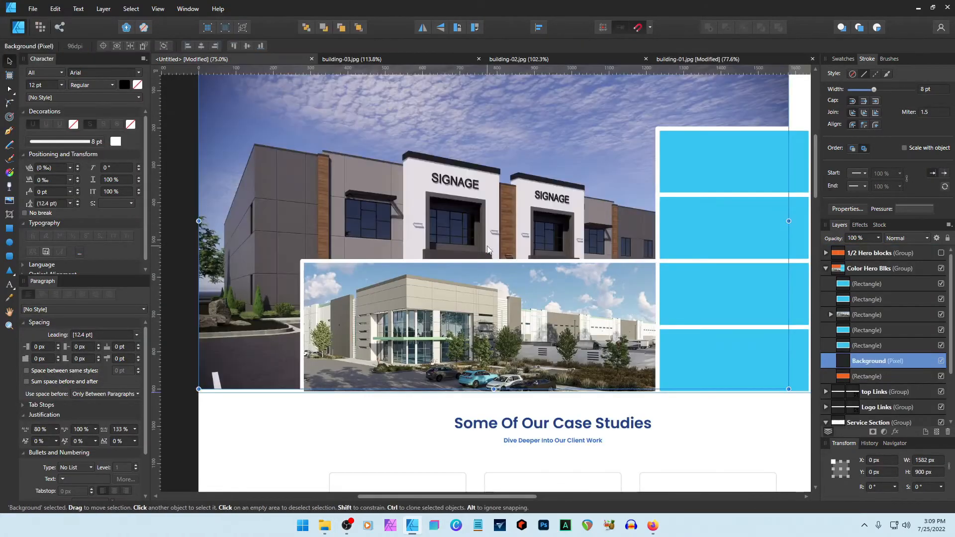
Clip the building-01 photo inside the upper orange rectangle and scale it down so the whole building fills the block.
left_click_drag(840, 373, 848, 377)
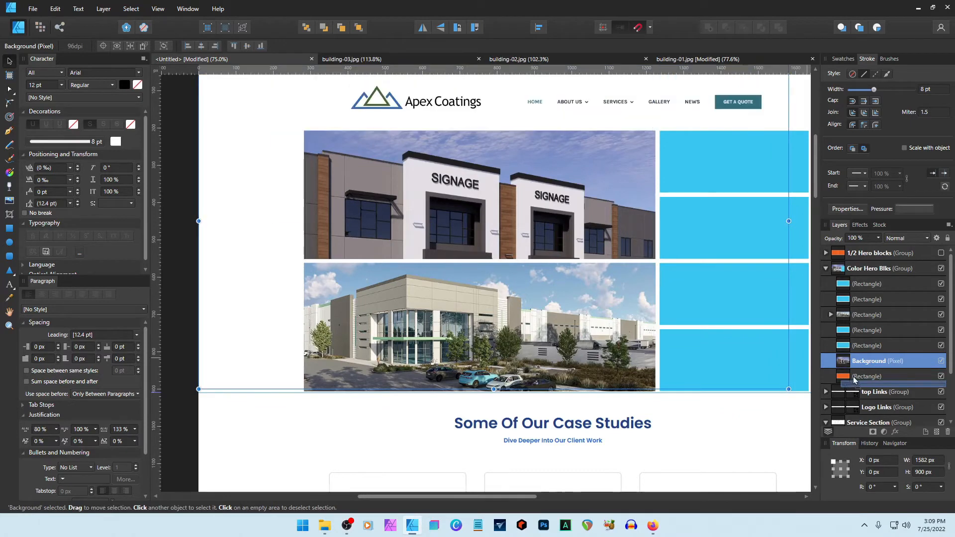
left_click_drag(199, 388, 272, 306)
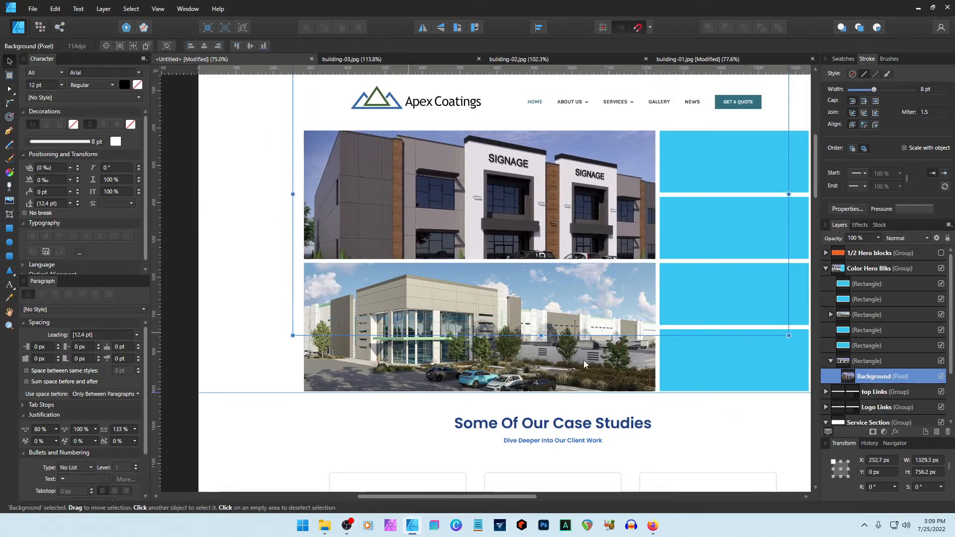
left_click_drag(788, 336, 707, 275)
scroll(707, 275, "up", 3)
left_click_drag(703, 143, 674, 200)
left_click_drag(292, 166, 298, 172)
key("ctrl+d")
scroll(509, 386, "down", 2)
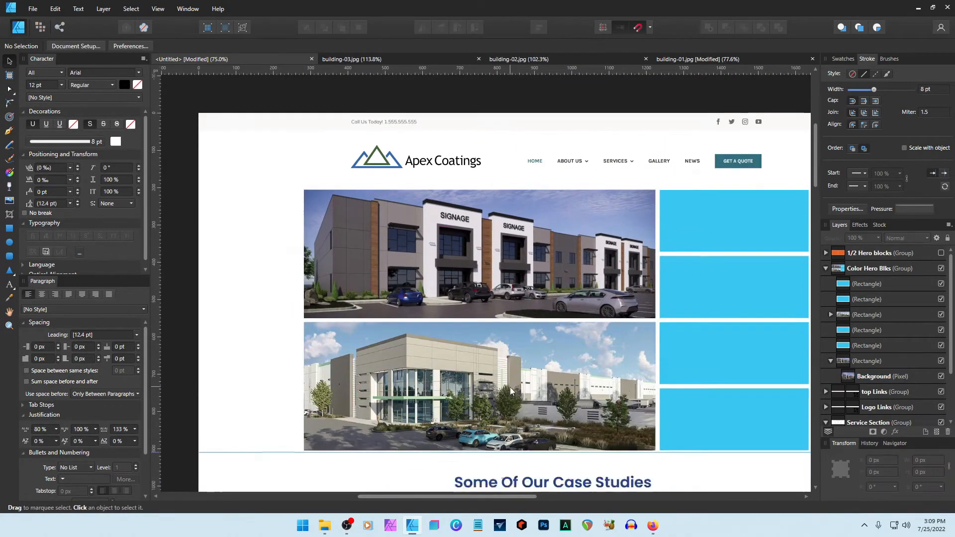
Open the photo of the man at a laptop from the assets folder and unlock its Background layer.
left_click(718, 465)
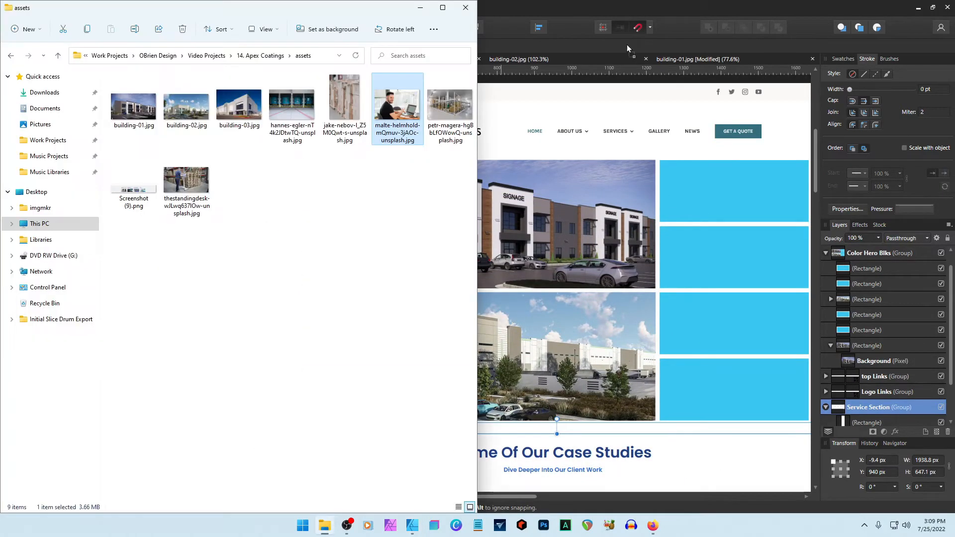
left_click(820, 252)
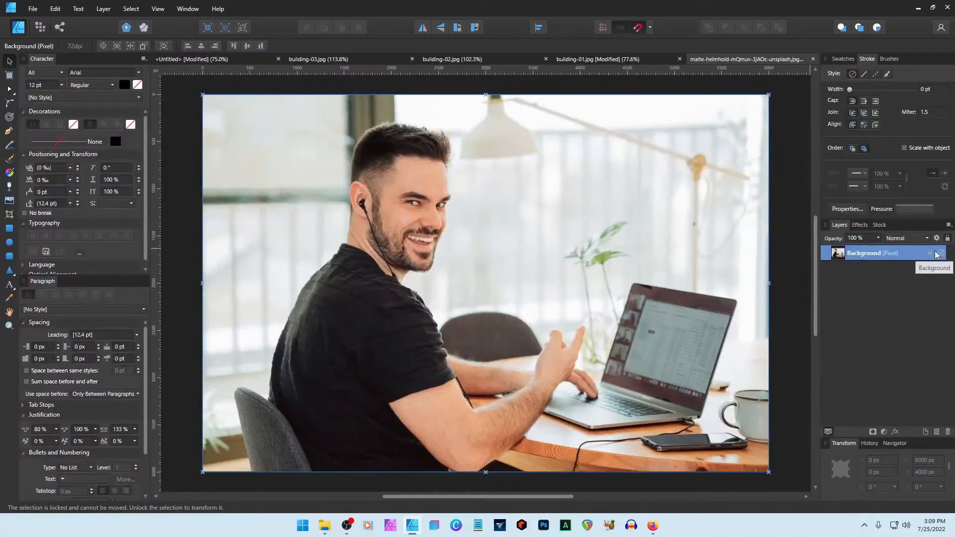
left_click(930, 253)
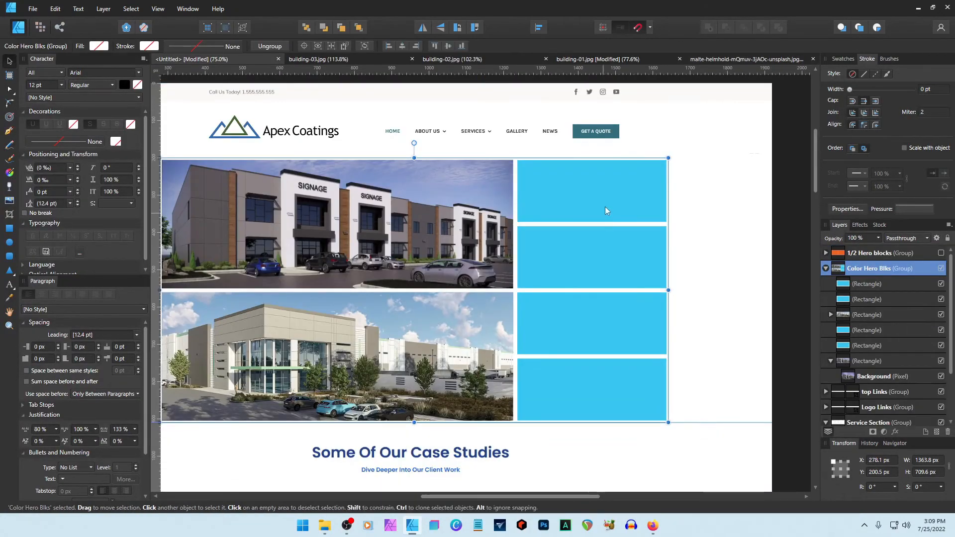
Paste the laptop photo into Color Hero Blks and clip it inside the topmost blue rectangle.
double_click(609, 208)
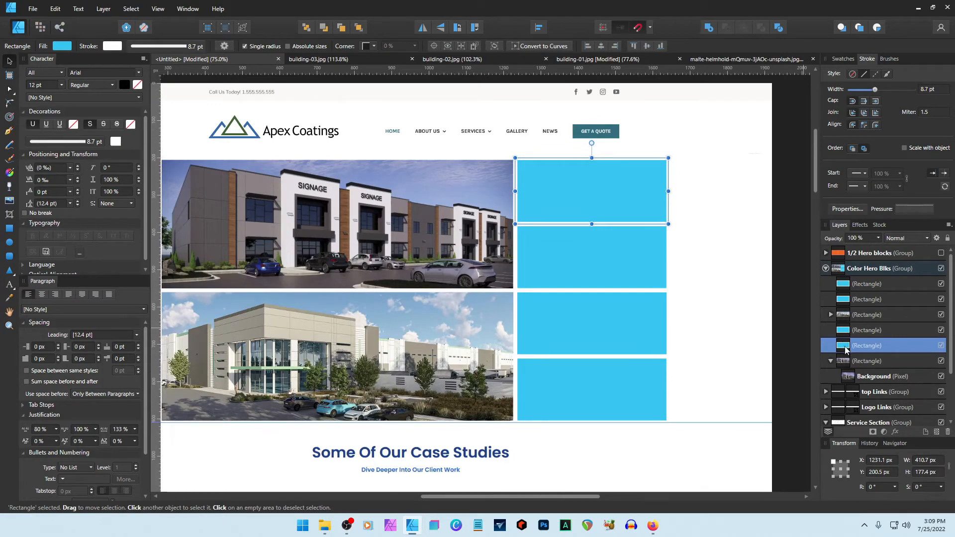
key("ctrl+v")
left_click_drag(845, 346, 851, 363)
Scale the laptop photo down to about 436 × 291 px and position the man's face within the topmost blue block.
scroll(627, 199, "down", 1)
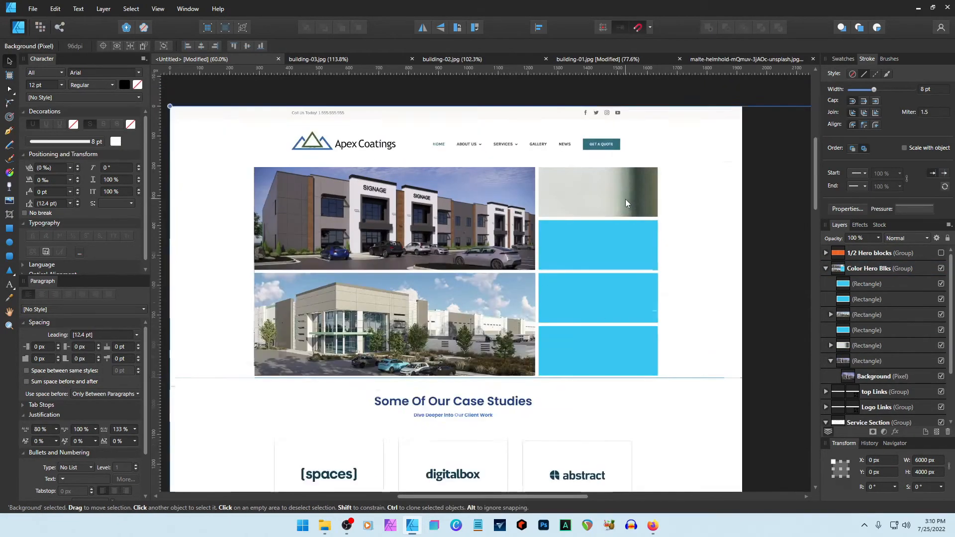
scroll(625, 199, "down", 5)
left_click_drag(756, 368, 657, 286)
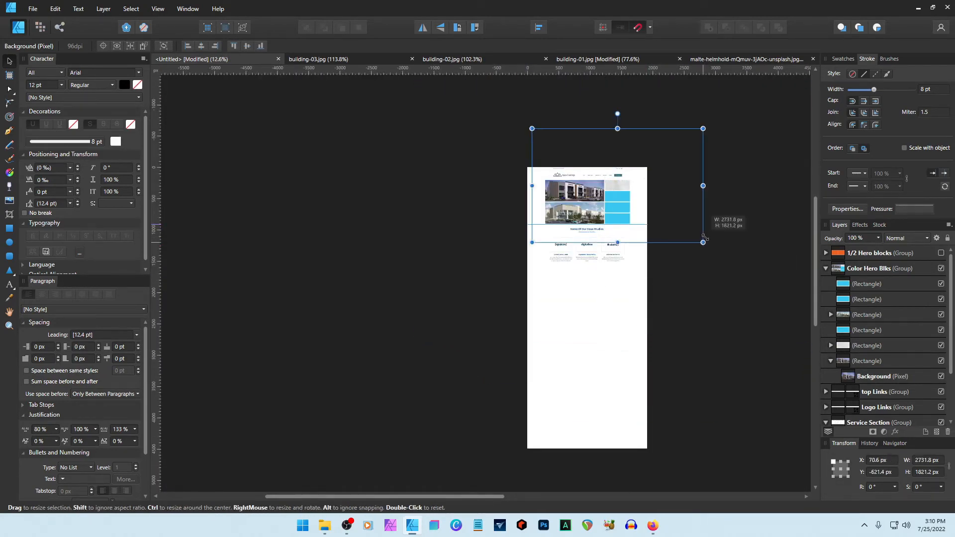
left_click_drag(701, 238, 635, 197)
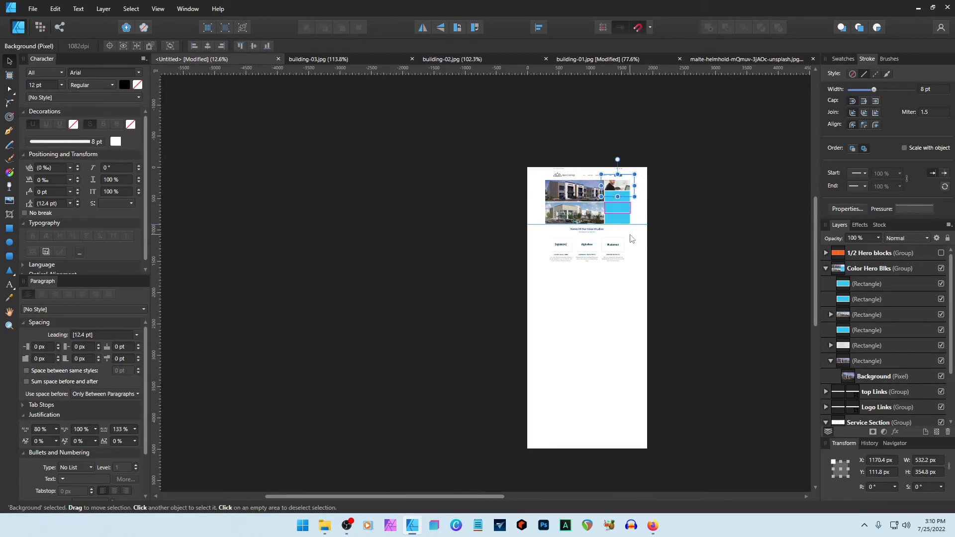
scroll(631, 238, "up", 10)
scroll(624, 237, "up", 3)
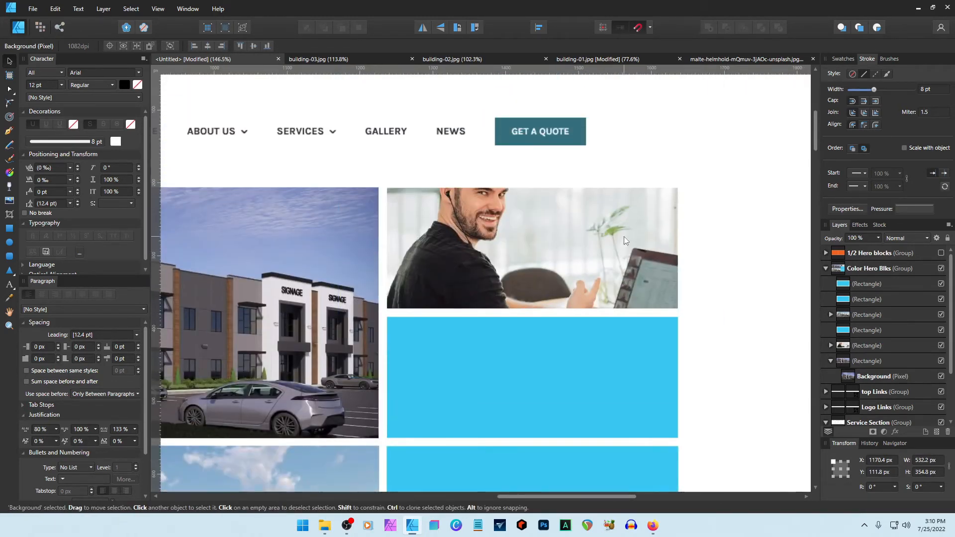
left_click_drag(729, 378, 691, 353)
left_click_drag(586, 274, 566, 271)
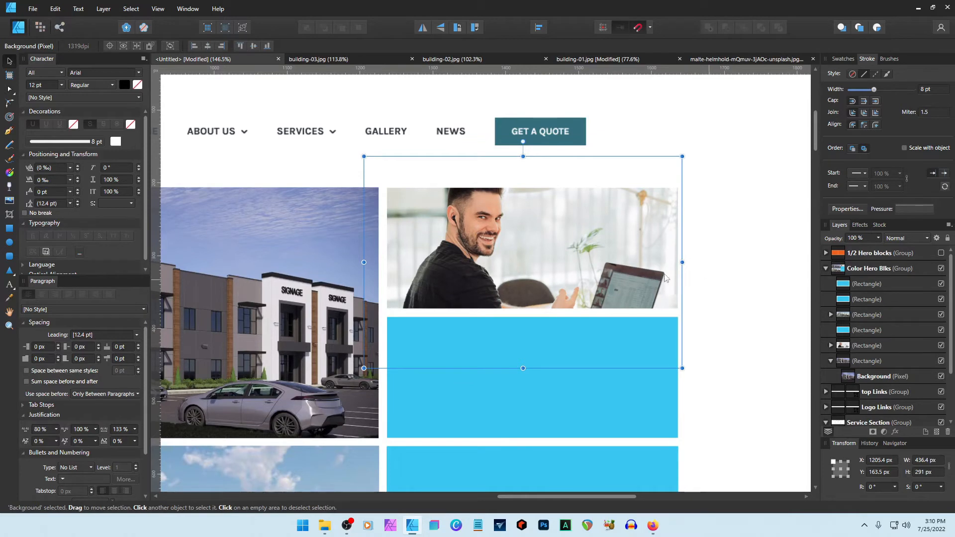
Flip the laptop photo horizontally, then reposition and stretch it to fit the topmost small hero block.
left_click(422, 28)
left_click_drag(564, 239, 587, 241)
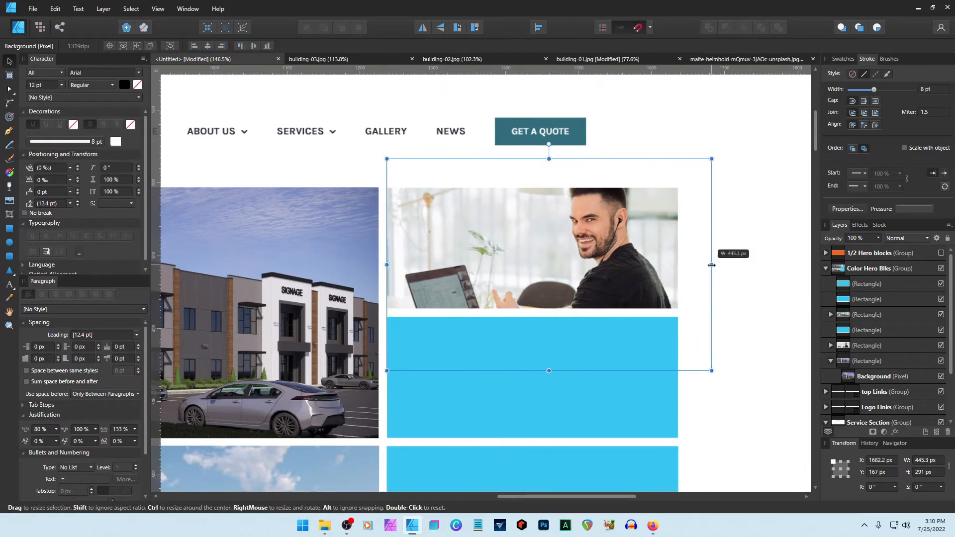
left_click_drag(546, 158, 537, 183)
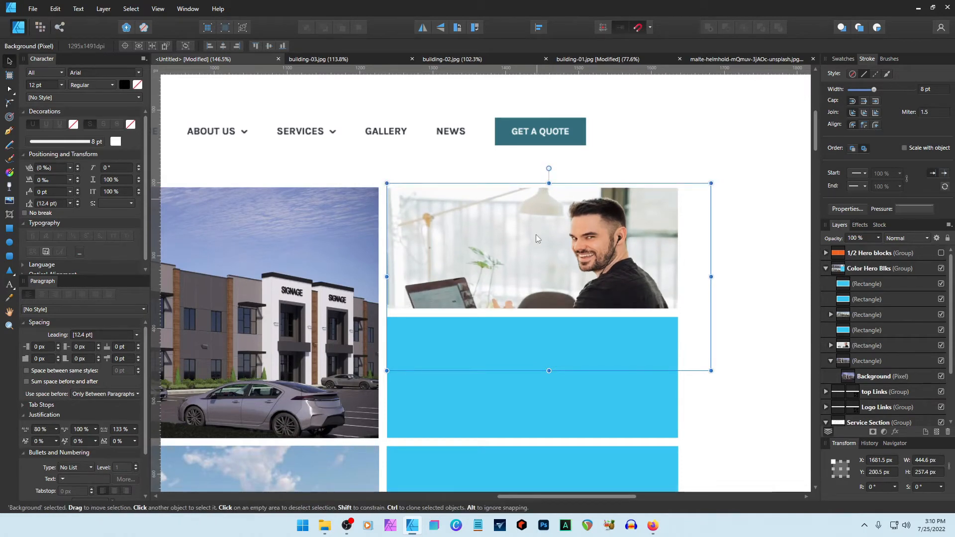
left_click_drag(549, 371, 549, 365)
left_click_drag(709, 274, 707, 274)
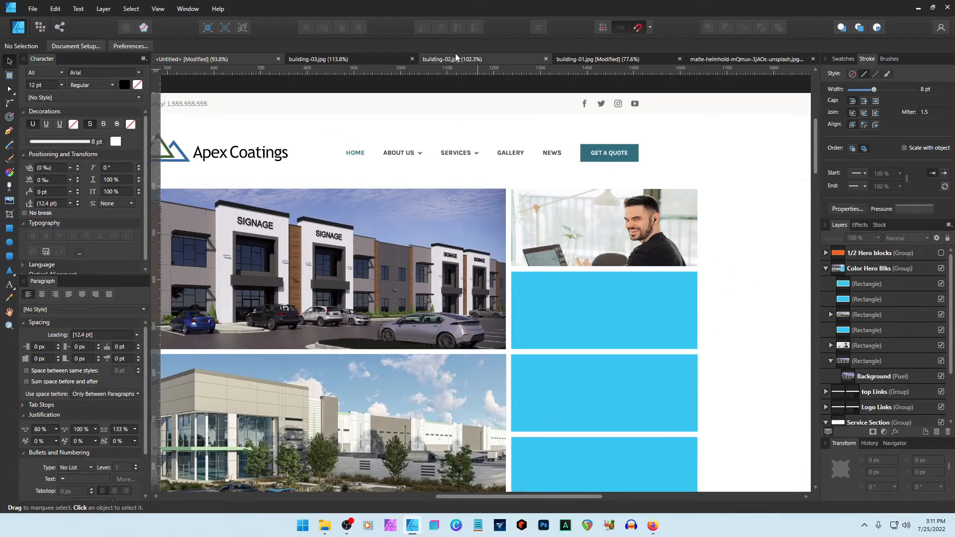
Open the stacked cardboard boxes photo from the assets folder and paste it into the homepage mockup.
mouse_move(412, 533)
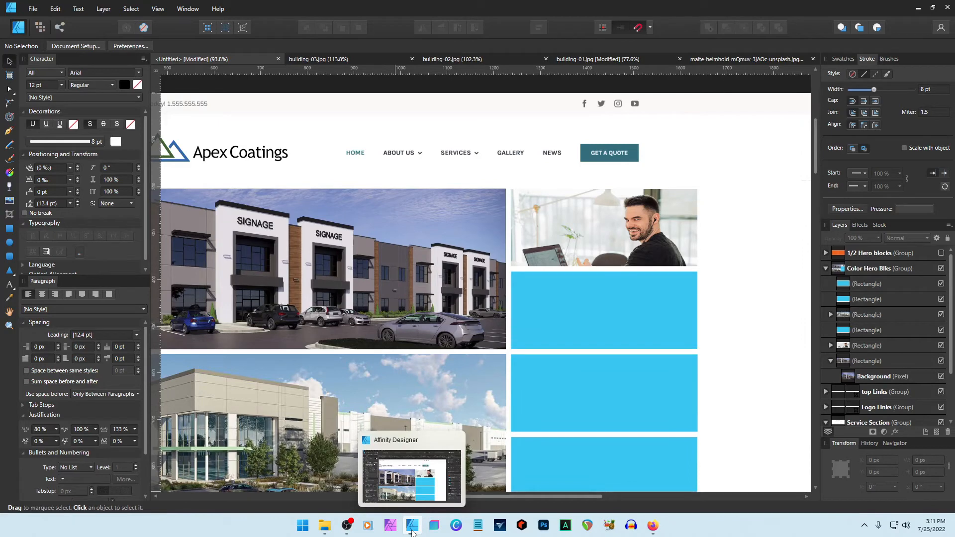
left_click(325, 525)
left_click(355, 302)
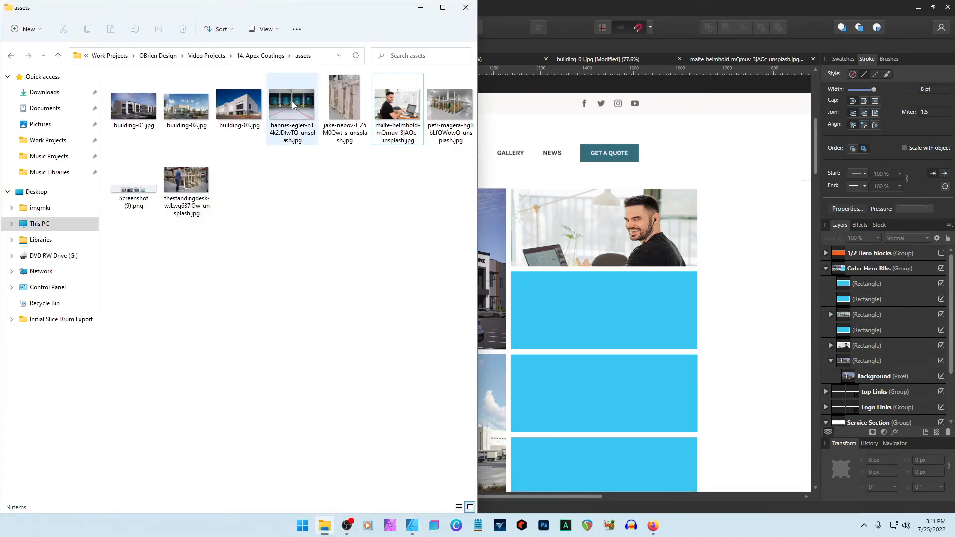
left_click(342, 95)
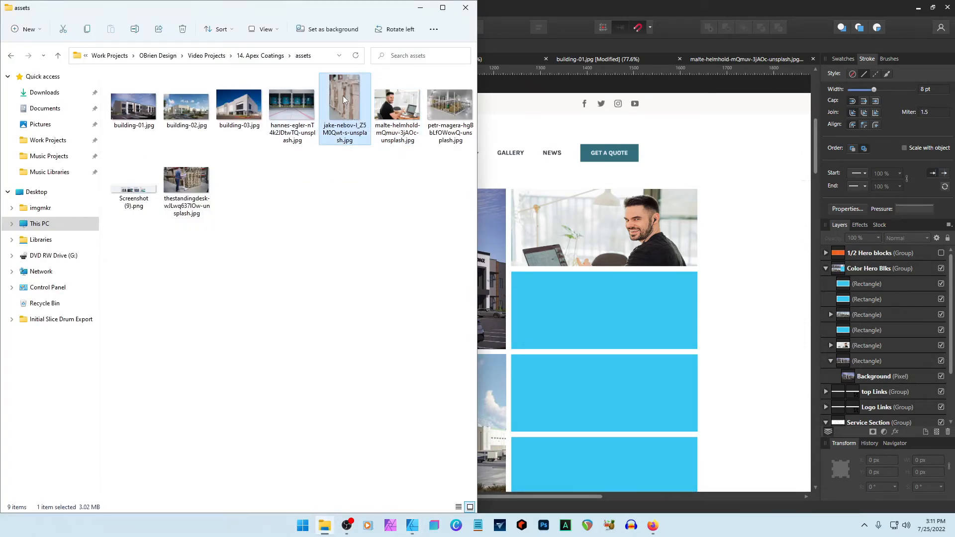
left_click_drag(641, 41, 655, 61)
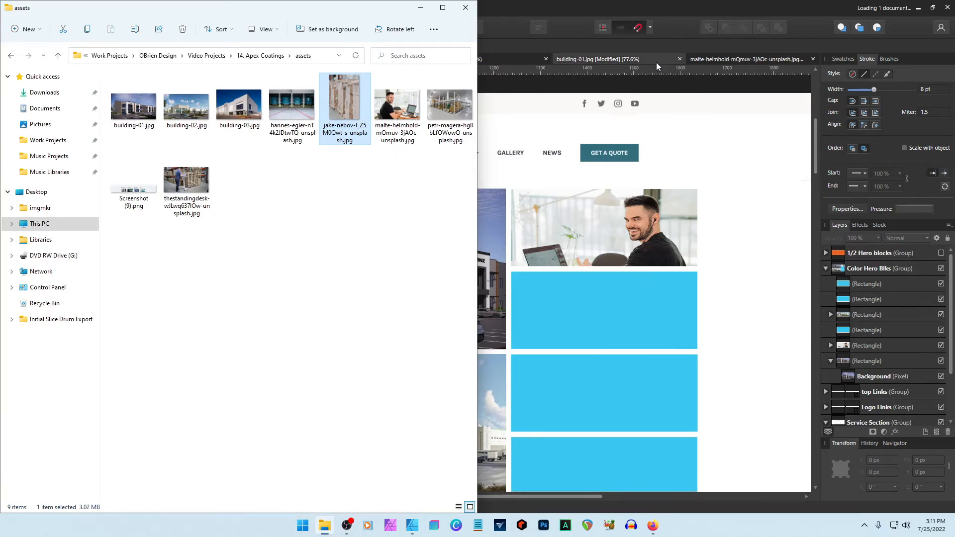
left_click(583, 249)
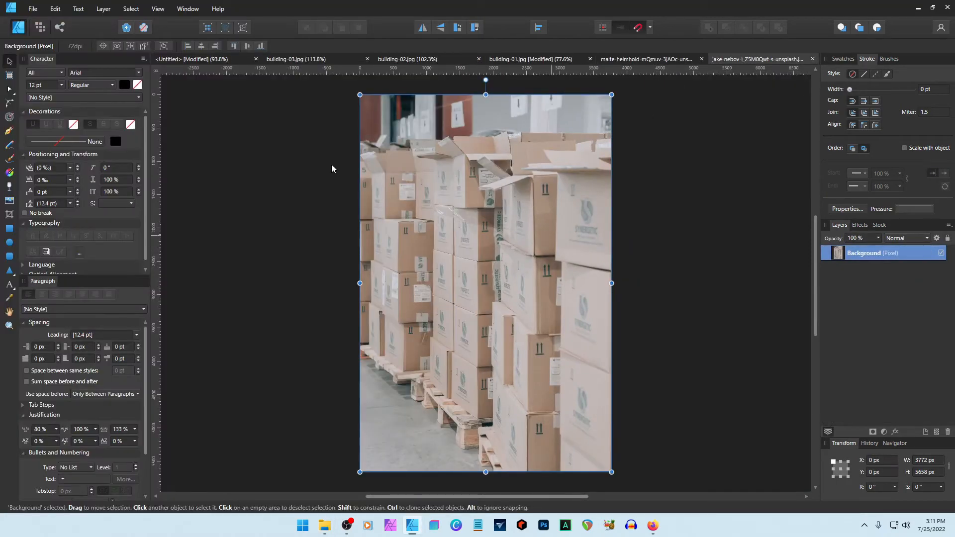
key("ctrl+Tab")
key("ctrl+v")
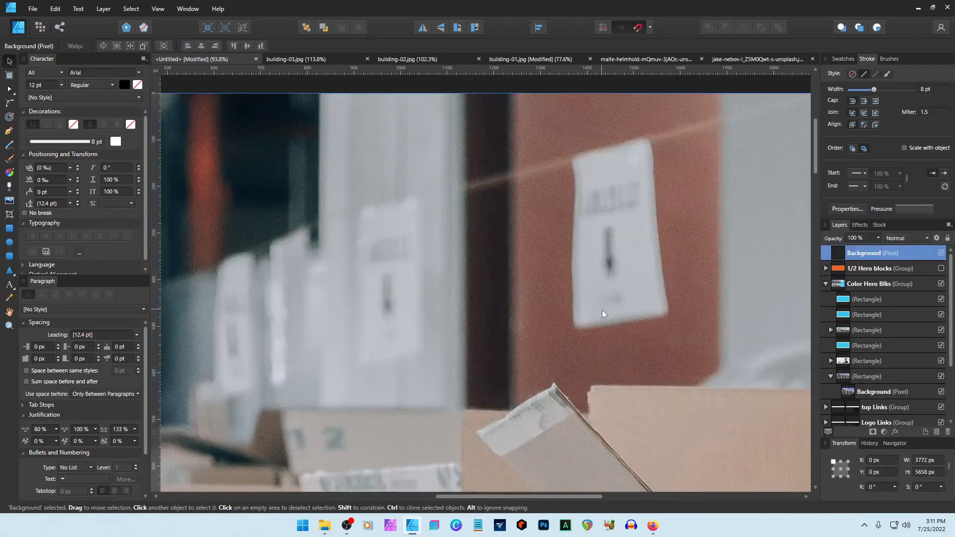
Clip the pasted boxes photo inside the second blue rectangle of Color Hero Blks.
scroll(614, 299, "down", 10)
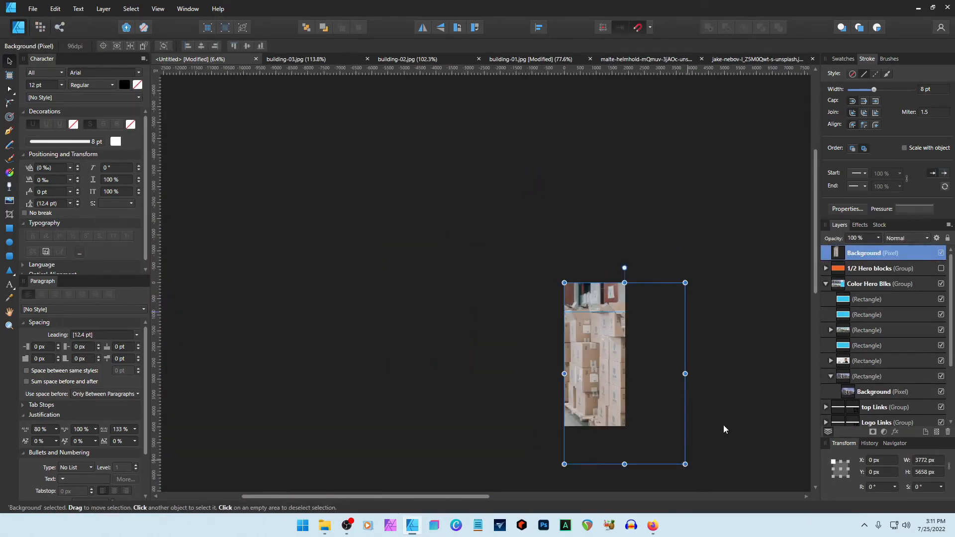
left_click(847, 317)
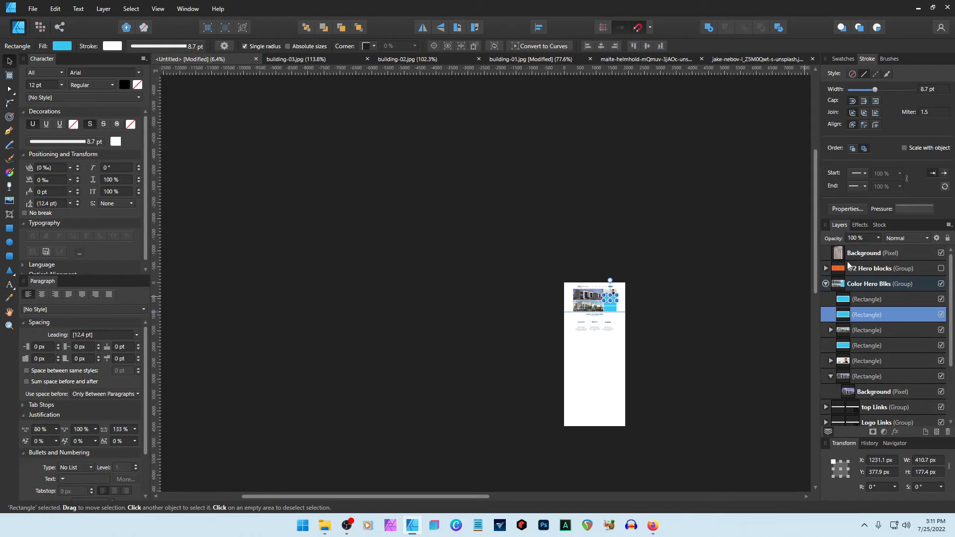
left_click_drag(852, 319, 852, 318)
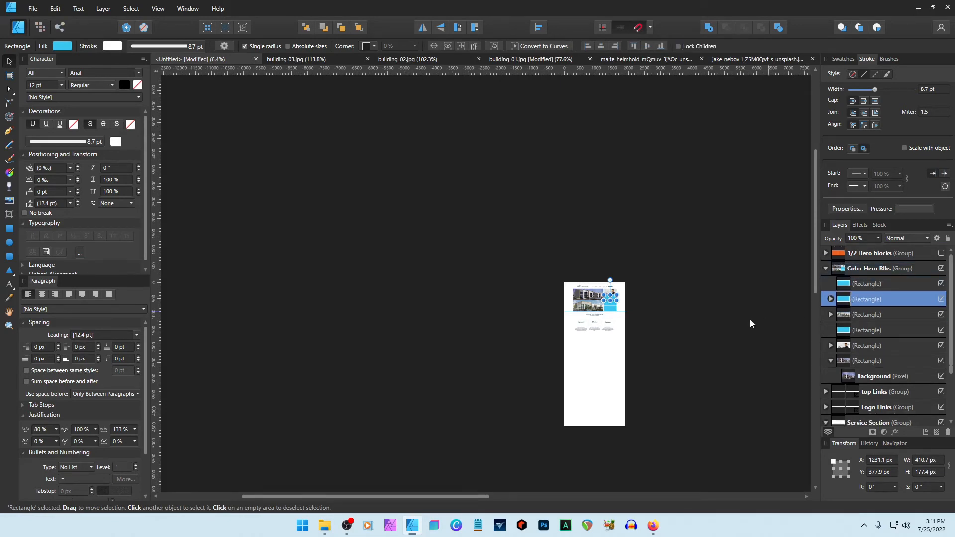
Scale down the clipped boxes photo and position it so the stacked boxes and pallets fill the second small hero block.
left_click(868, 315)
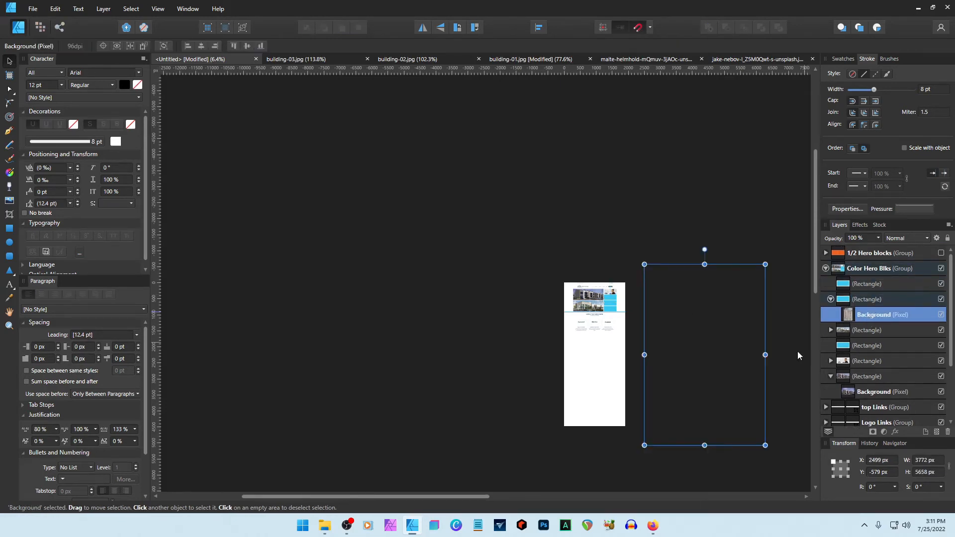
left_click_drag(700, 426, 625, 315)
left_click_drag(579, 247, 599, 277)
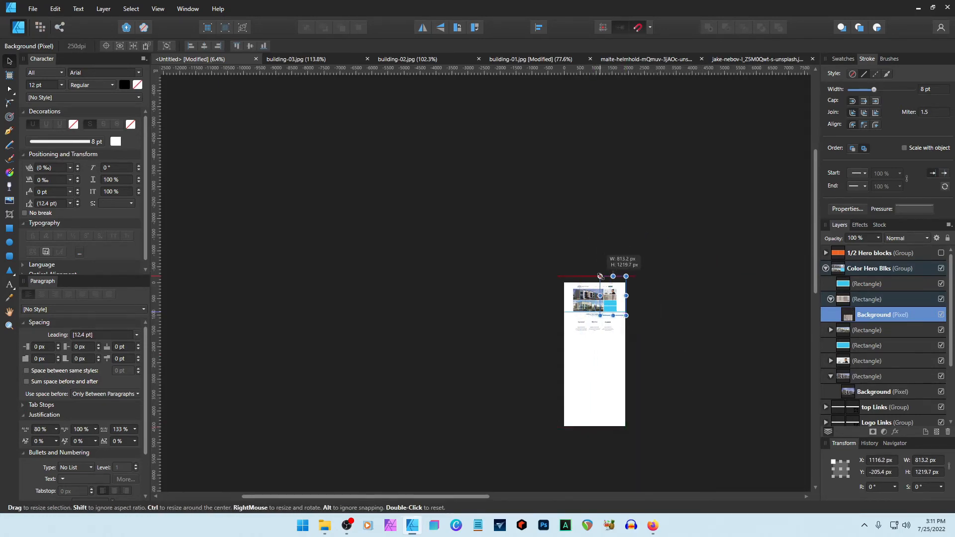
scroll(608, 291, "up", 8)
left_click_drag(649, 331, 654, 270)
scroll(653, 272, "down", 3)
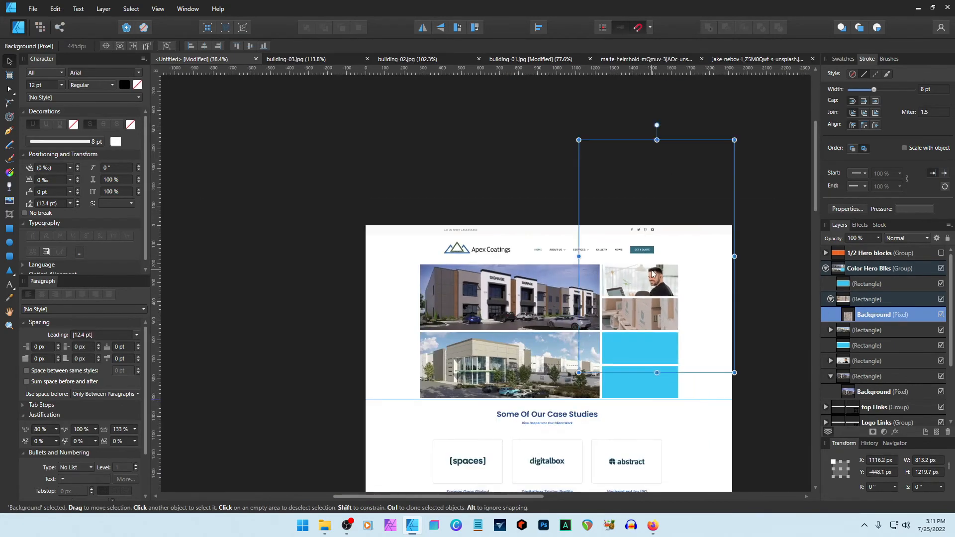
scroll(677, 298, "up", 5)
left_click_drag(583, 328, 587, 278)
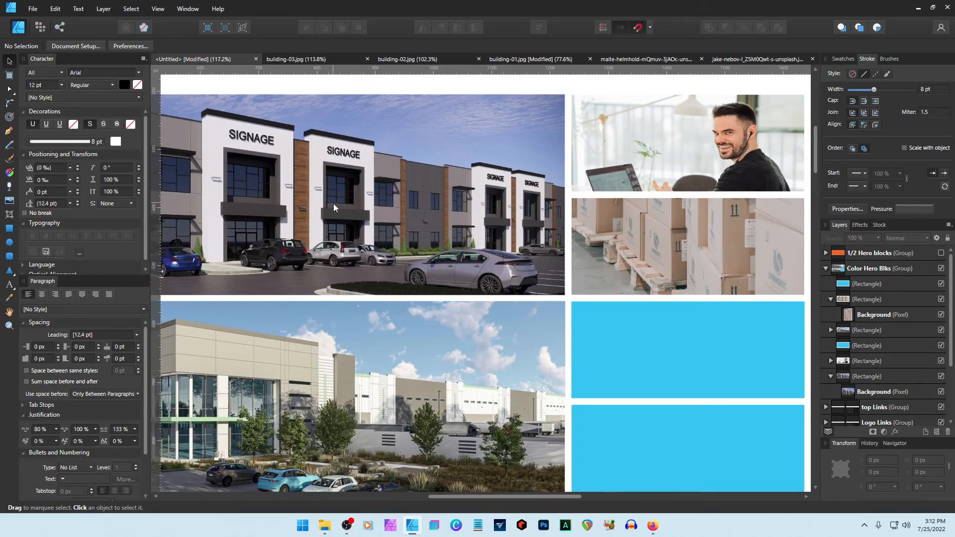
scroll(545, 260, "down", 3)
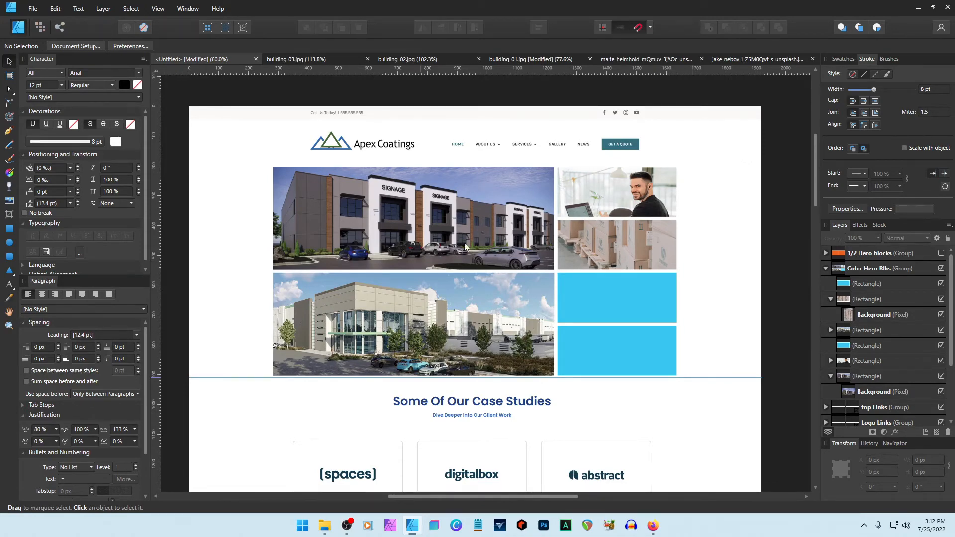
Open the photo of the worker beside stacked pallets from the assets folder, then return to the homepage mockup.
scroll(503, 368, "down", 2)
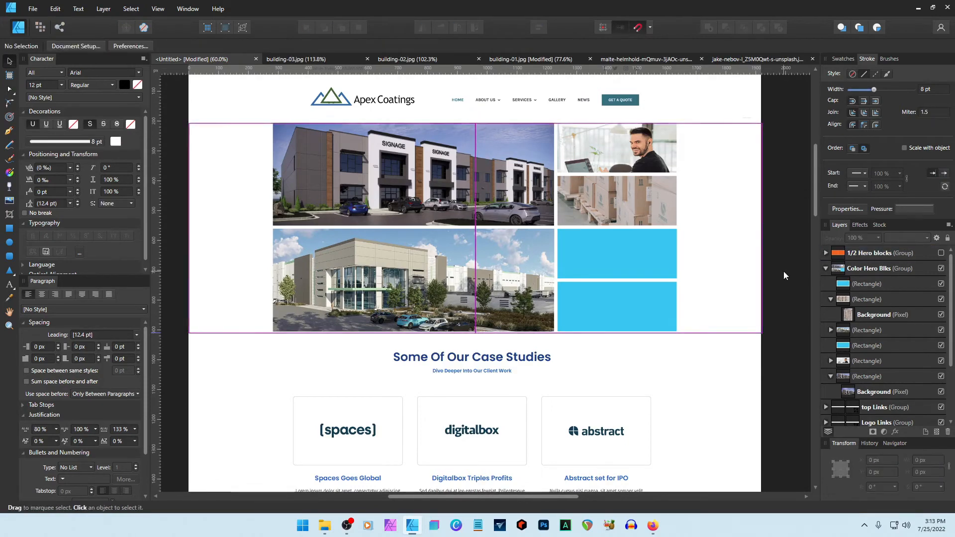
left_click(324, 525)
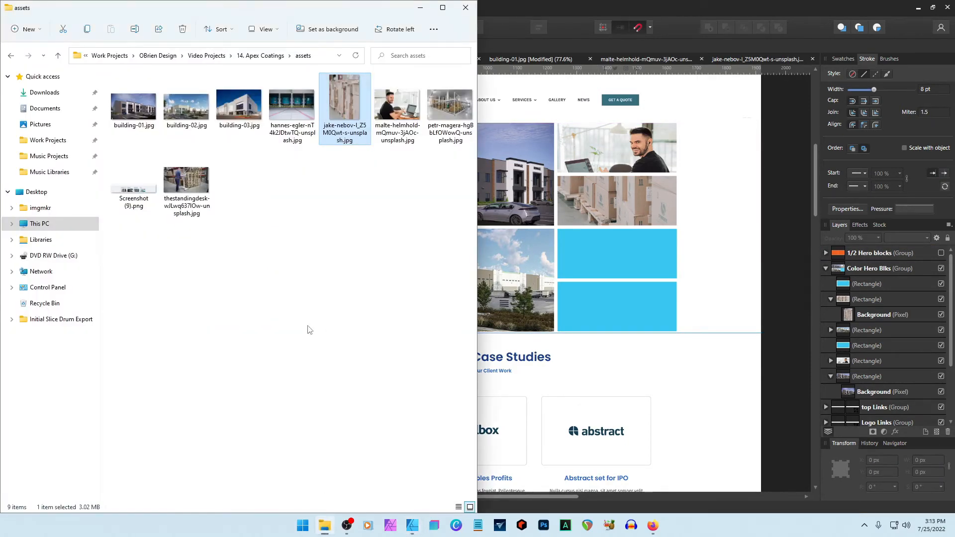
left_click(306, 273)
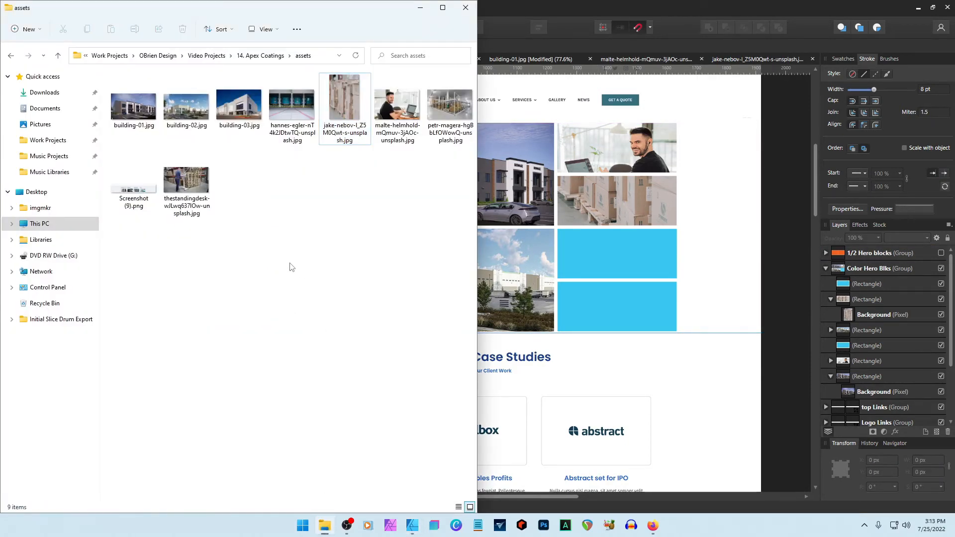
left_click_drag(186, 180, 592, 50)
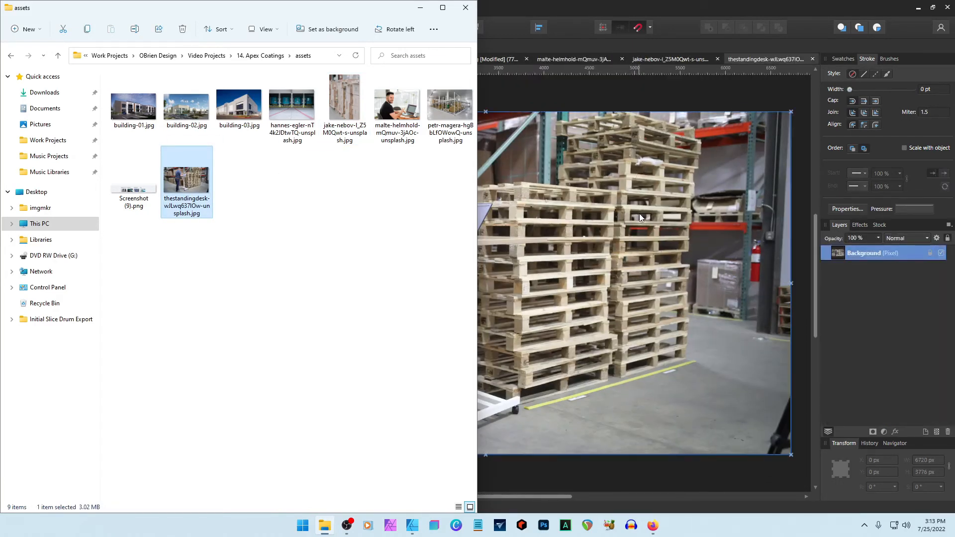
left_click(671, 261)
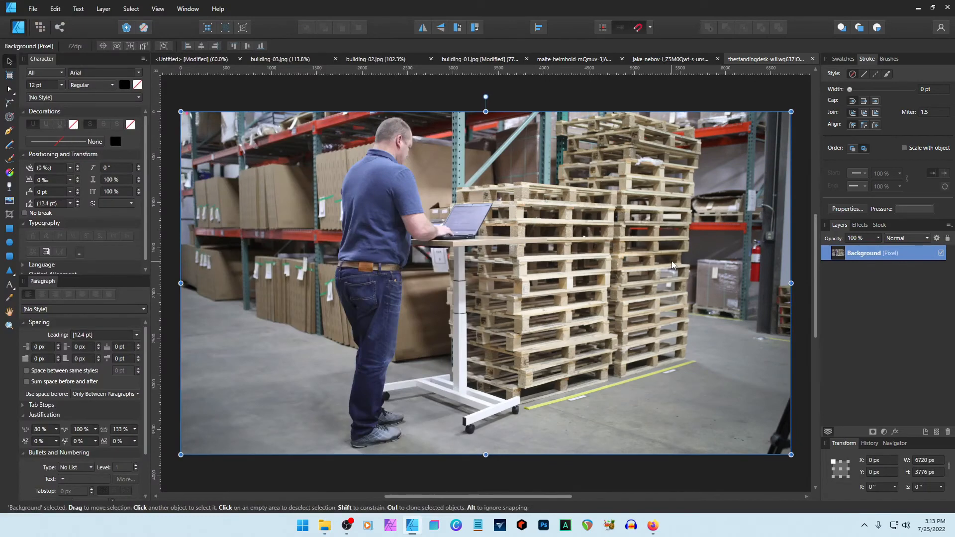
left_click(194, 59)
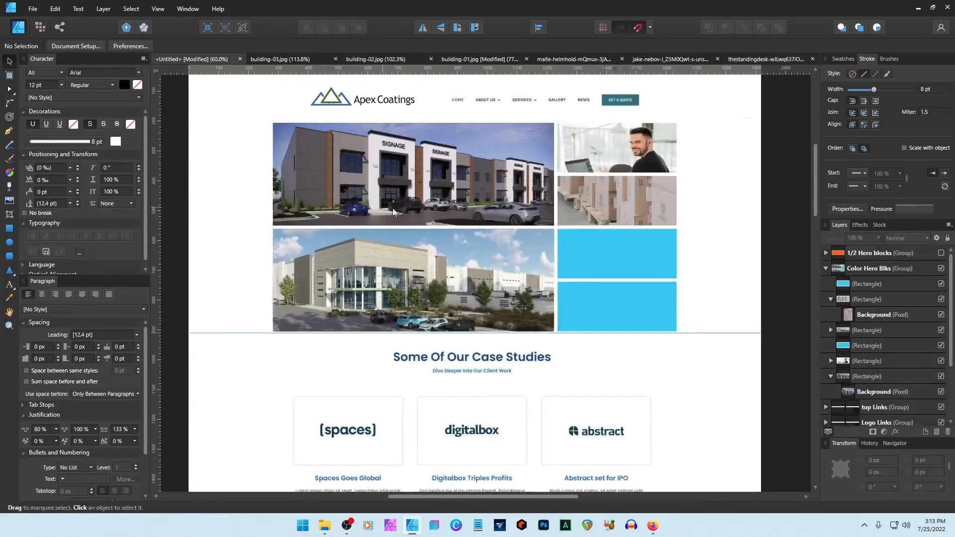
Replace the laptop photo in the topmost small hero block with the pallet worker photo, scaled to about 546 × 307 px.
left_click(634, 153)
double_click(634, 153)
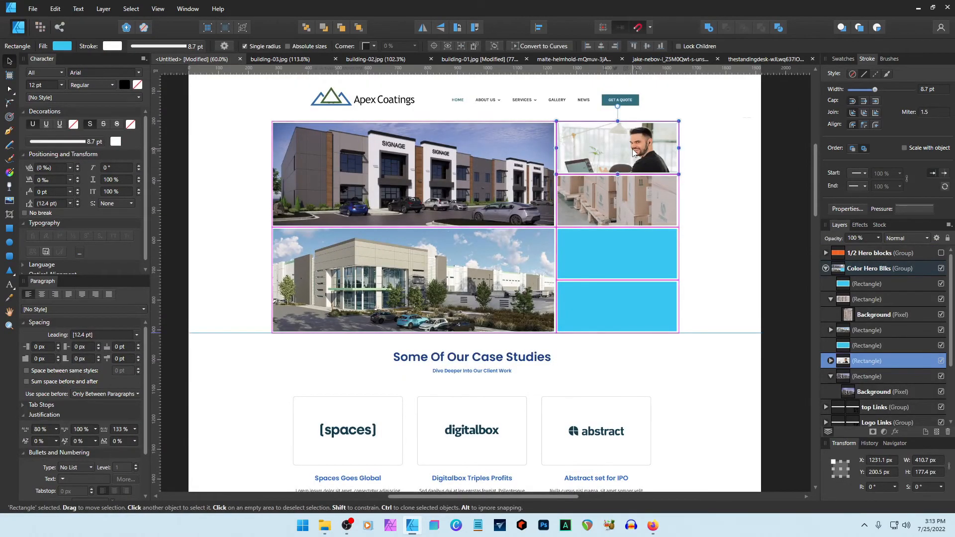
scroll(580, 285, "down", 10)
scroll(578, 290, "up", 8)
left_click_drag(698, 232, 742, 281)
left_click_drag(669, 183, 657, 183)
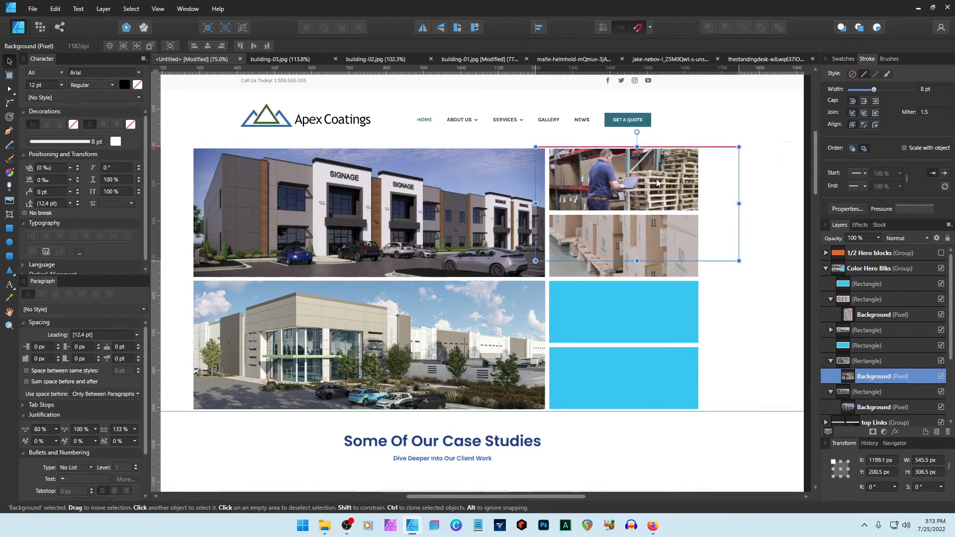
Flip the pallet worker photo horizontally, reposition it within its block and enlarge it to about 581 × 326 px.
left_click(423, 28)
left_click_drag(646, 182, 631, 182)
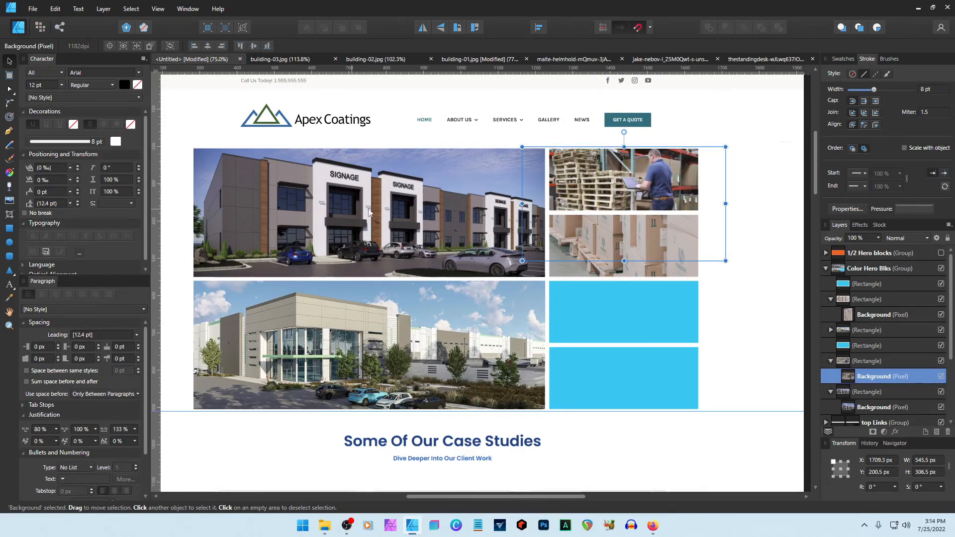
left_click_drag(723, 267, 737, 274)
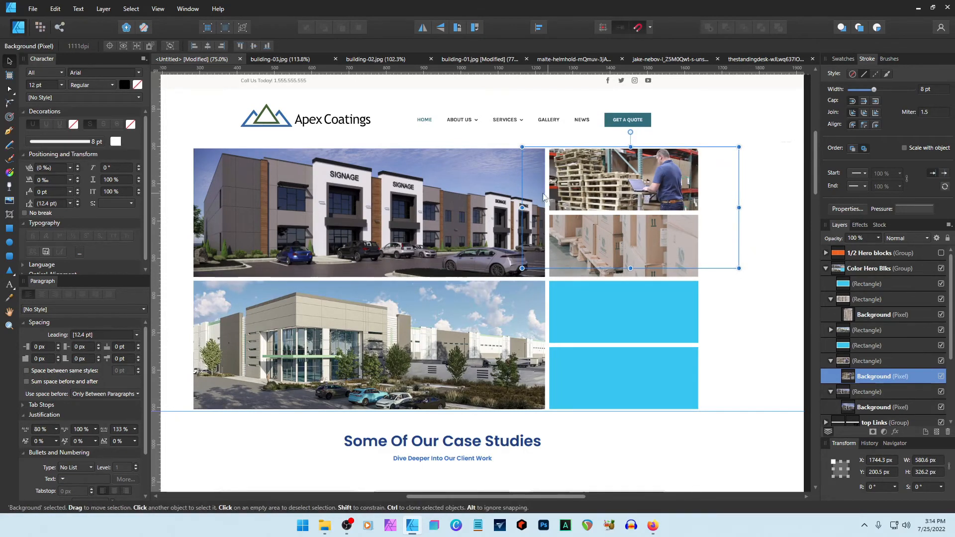
left_click(763, 244)
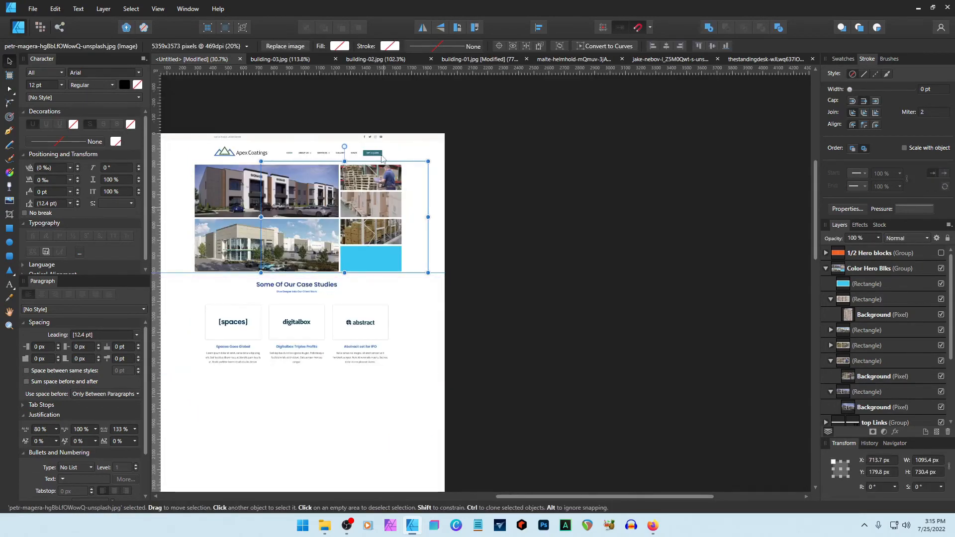
Flip the warehouse shelving photo horizontally and reposition it so the shelves and boxes fill the third small hero block.
left_click_drag(381, 233, 356, 233)
scroll(371, 239, "up", 5)
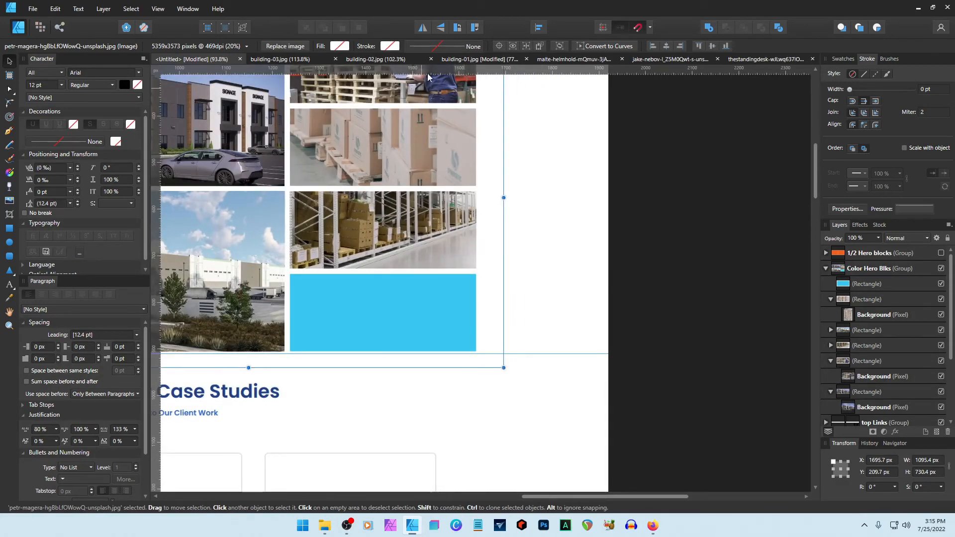
left_click(424, 28)
left_click_drag(358, 267, 637, 237)
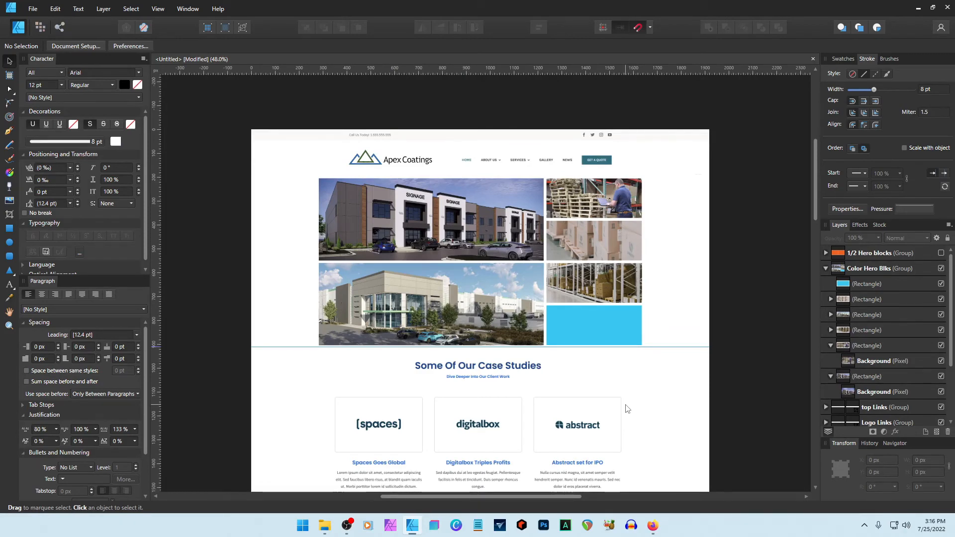
scroll(627, 408, "down", 3)
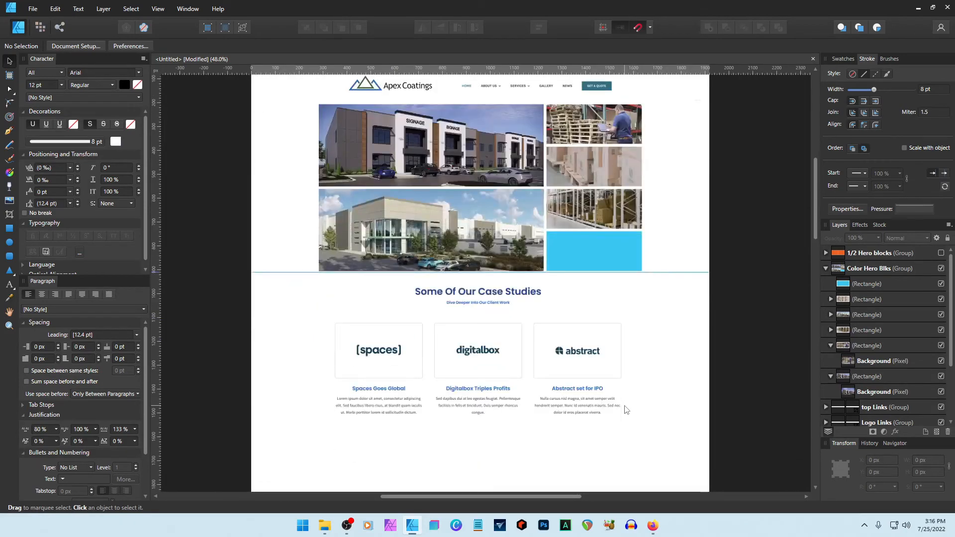
scroll(626, 410, "up", 2)
scroll(626, 409, "down", 2)
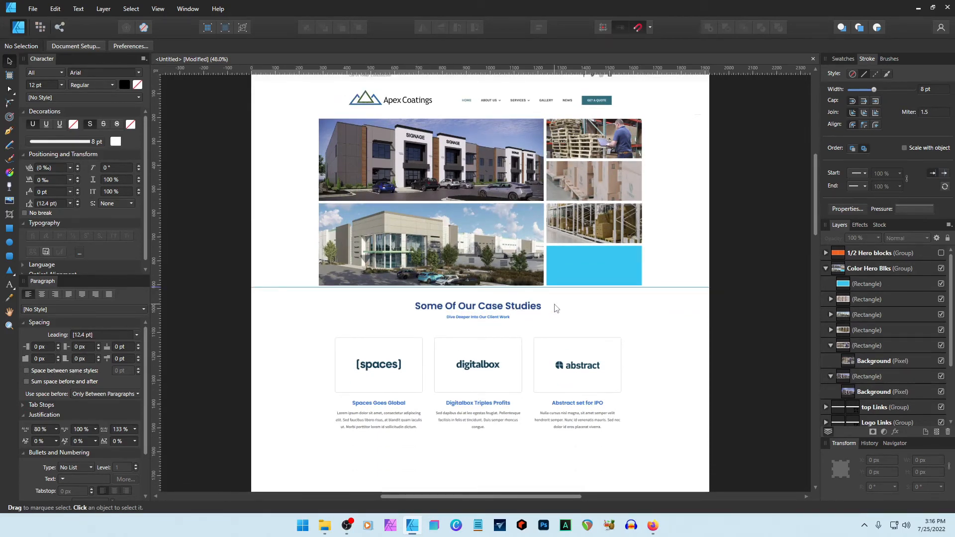
scroll(662, 344, "up", 2)
scroll(662, 344, "up", 1)
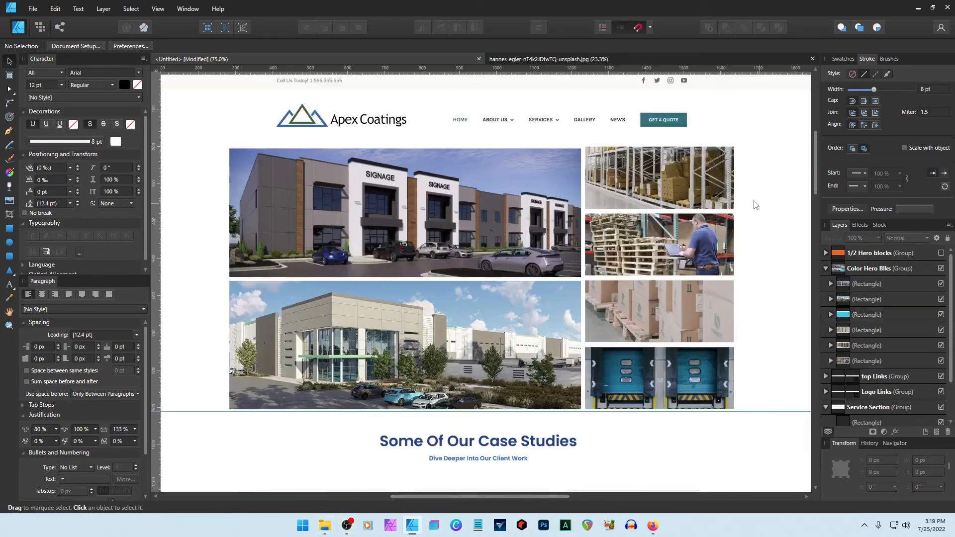
Draw a rectangle about 962 × 357 px covering the upper large building photo in Color Hero Blks.
left_click(12, 229)
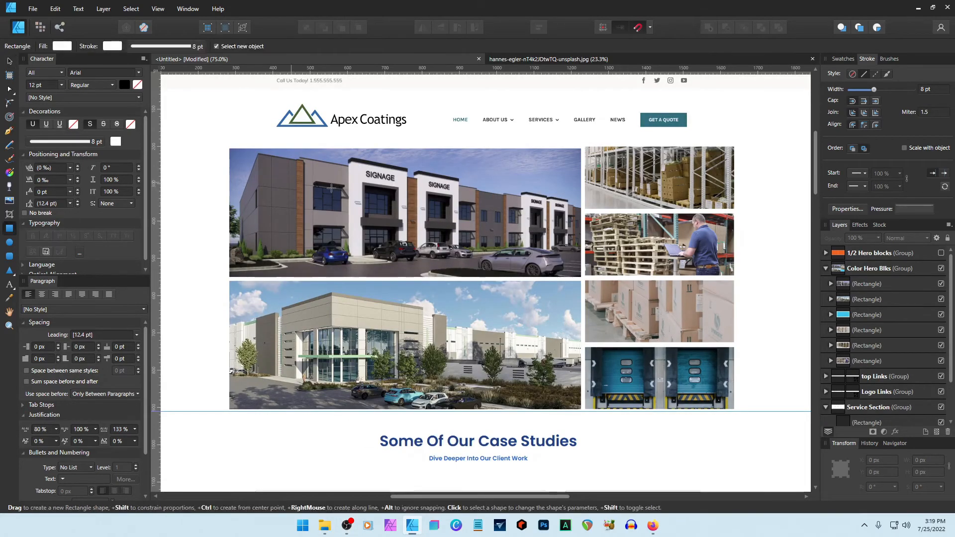
left_click(857, 285)
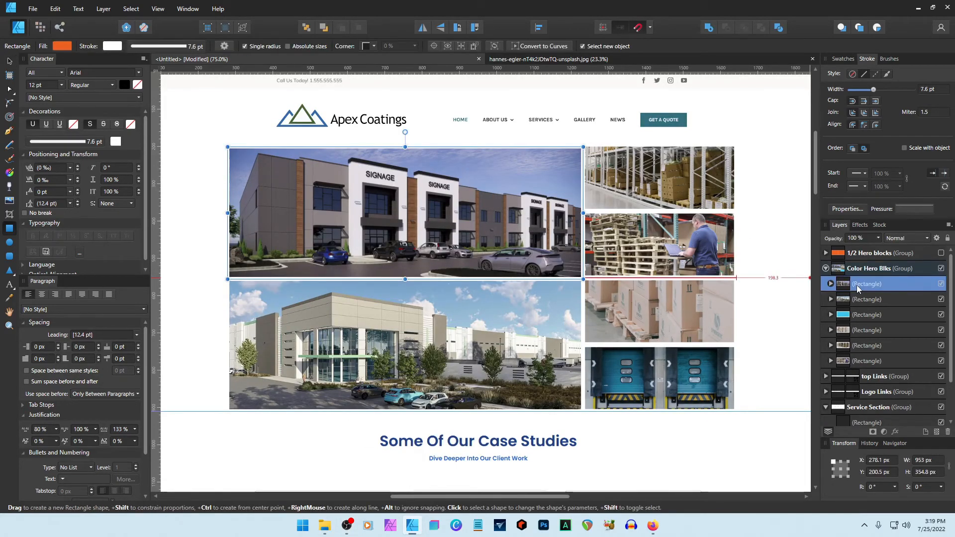
left_click_drag(202, 145, 579, 277)
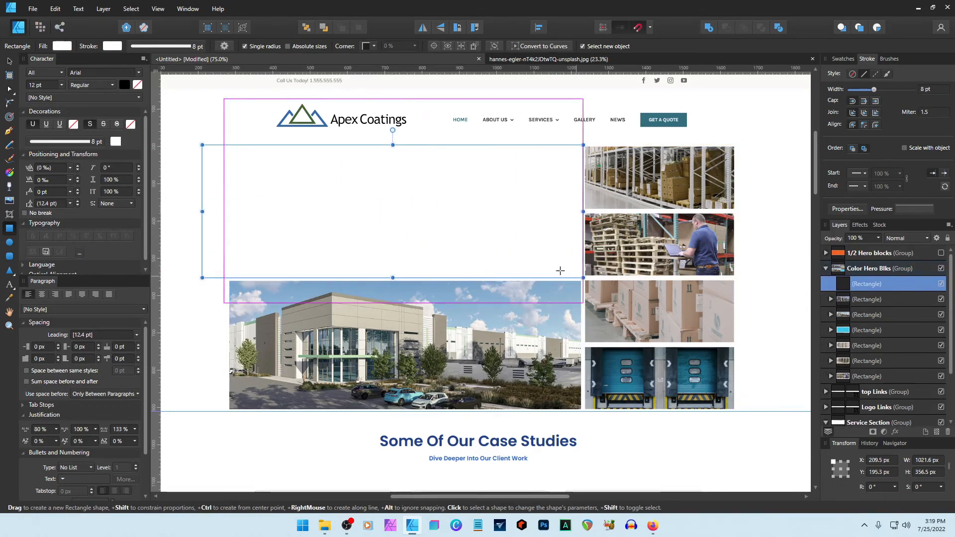
left_click_drag(203, 212, 224, 211)
Fill the new rectangle with the blue sampled from the Apex Coatings logo.
left_click(841, 58)
left_click(850, 102)
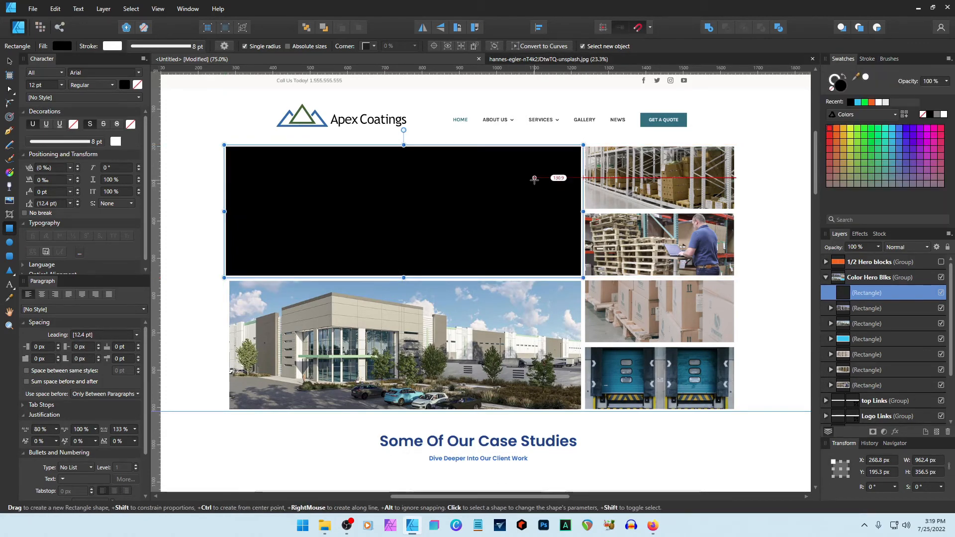
left_click_drag(865, 80, 318, 128)
left_click(864, 76)
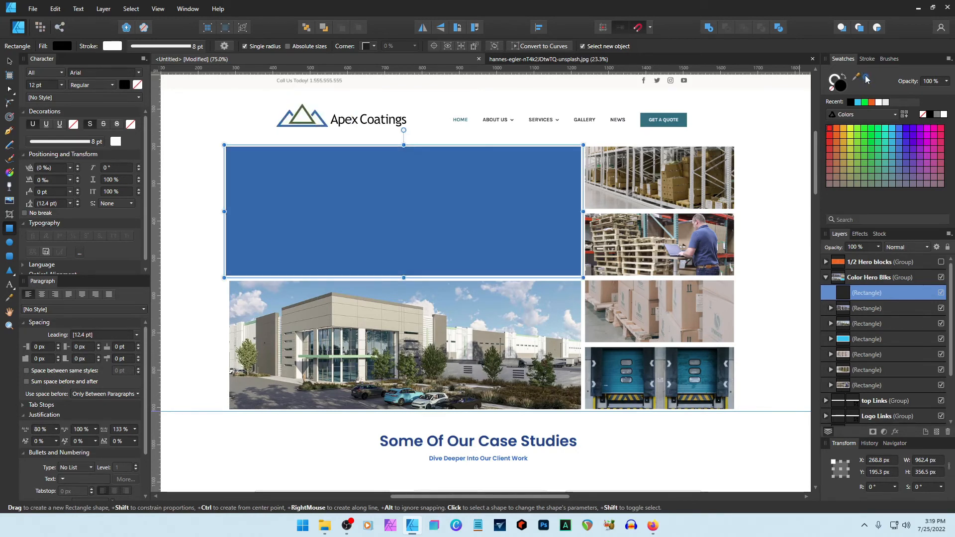
Set the blue overlay rectangle's opacity to 50%.
left_click(11, 61)
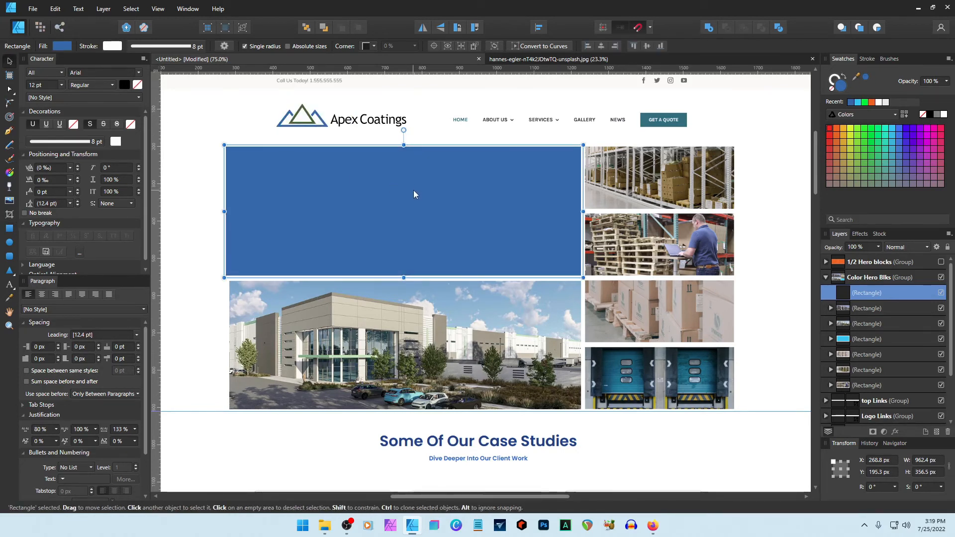
left_click(860, 248)
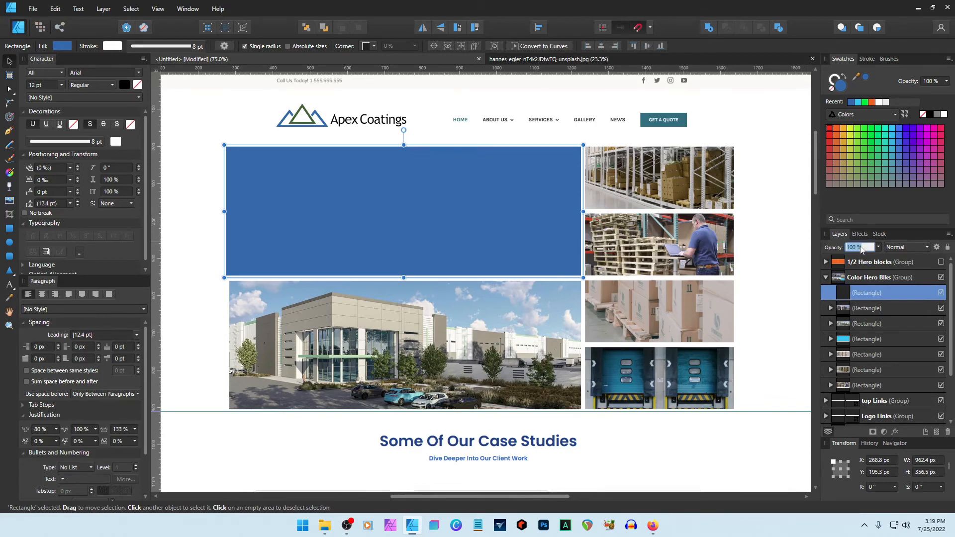
type("50")
key("Return")
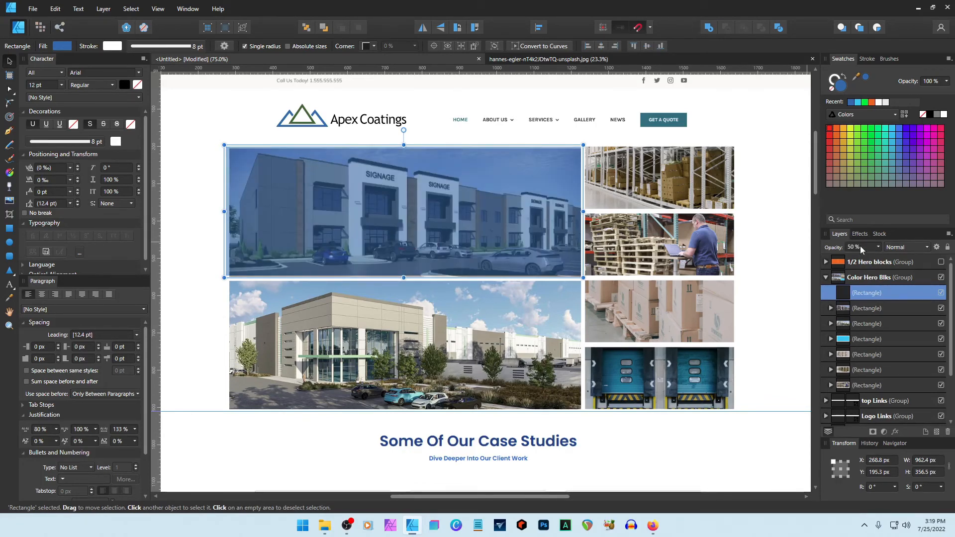
left_click(784, 250)
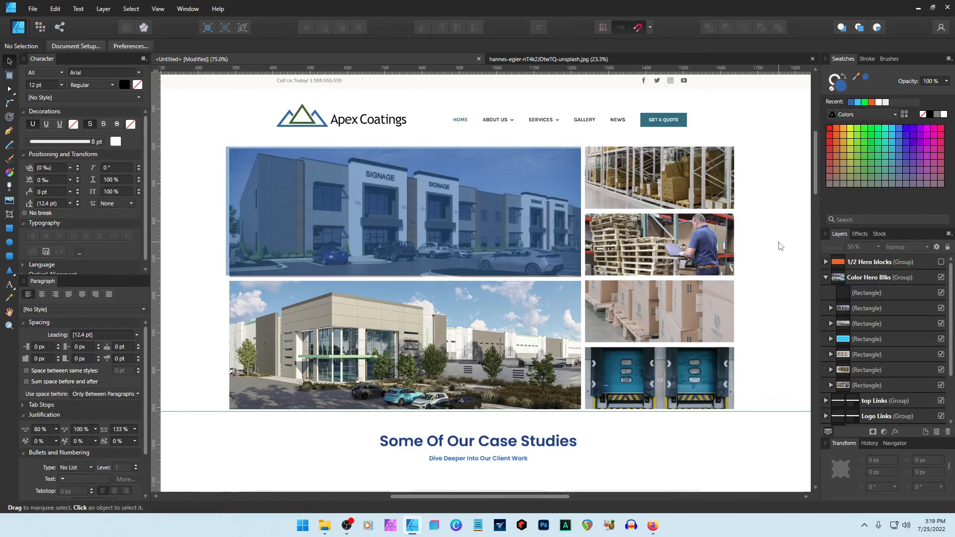
Add the caption "Our Salt Lake Location" over the upper building in white 42 pt Trebuchet MS with -65 ‰ tracking.
left_click(9, 285)
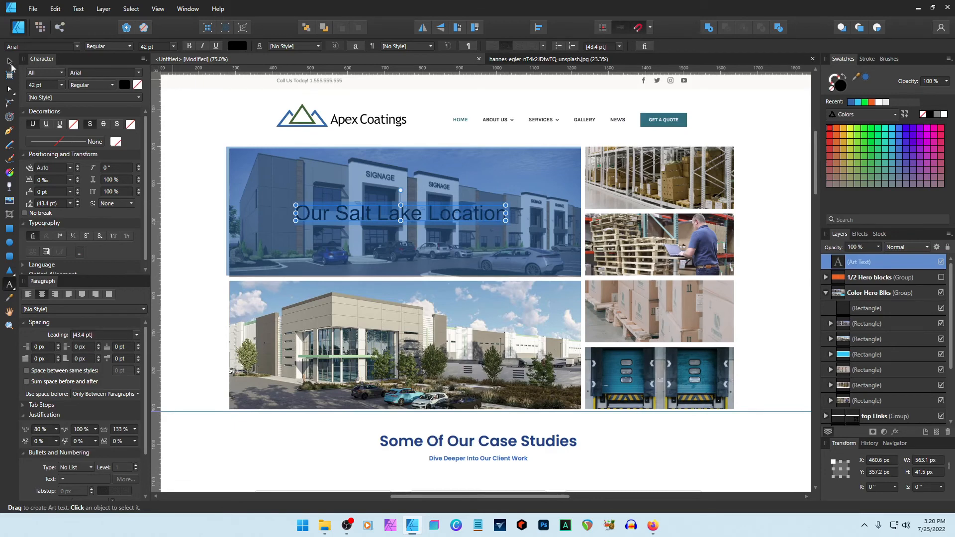
left_click(10, 61)
left_click_drag(442, 217, 446, 214)
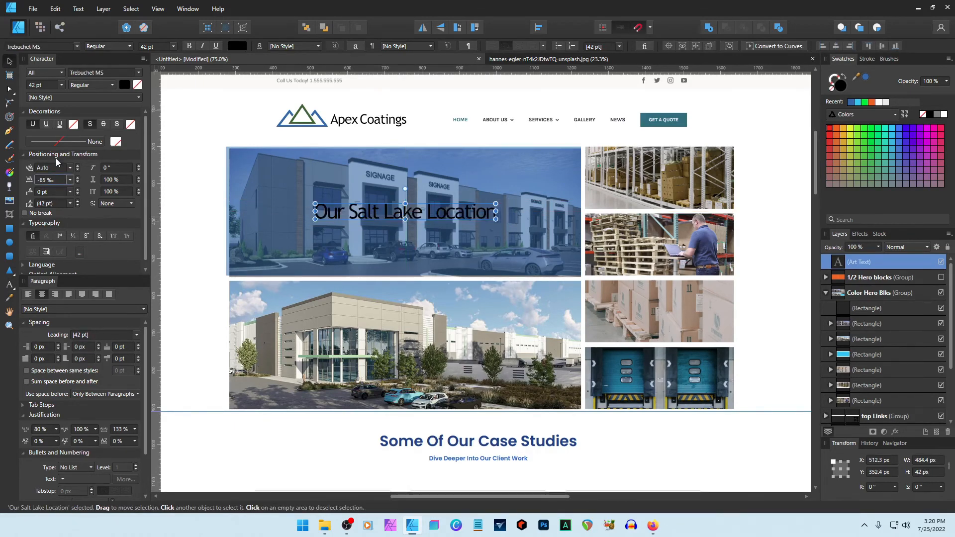
left_click(944, 114)
key("ctrl+d")
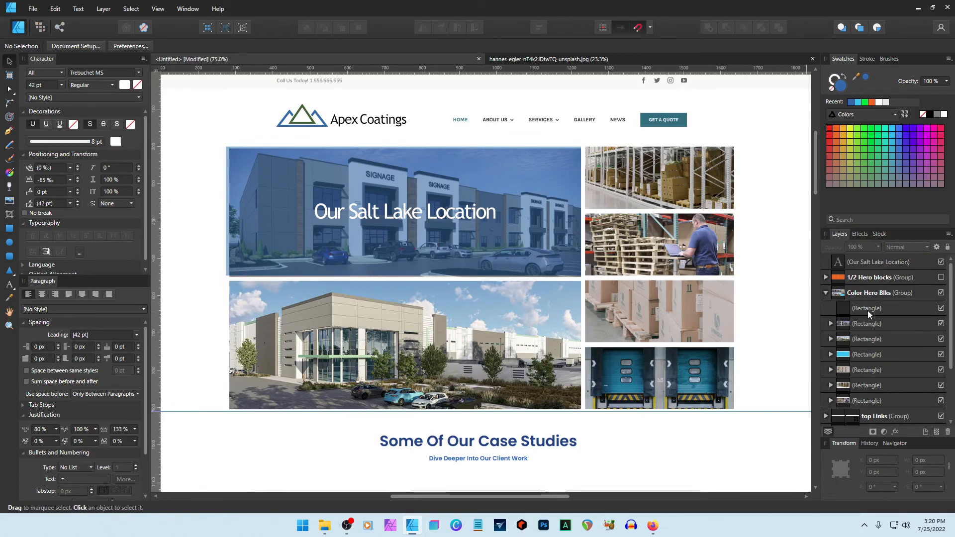
Clip the Salt Lake caption and the blue overlay inside the upper large hero rectangle, above its building photo.
left_click(865, 308)
left_click(840, 263)
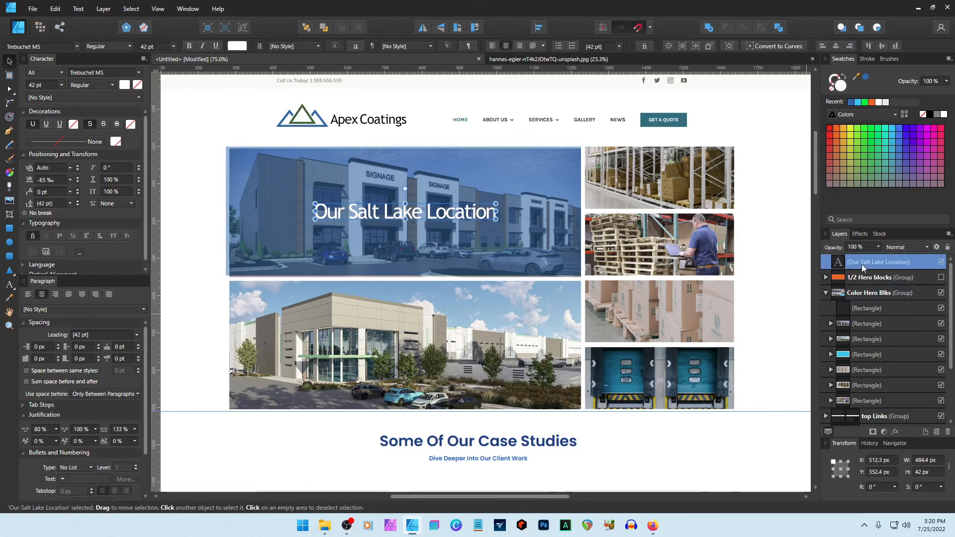
left_click_drag(840, 267, 847, 332)
left_click(844, 308, "shift")
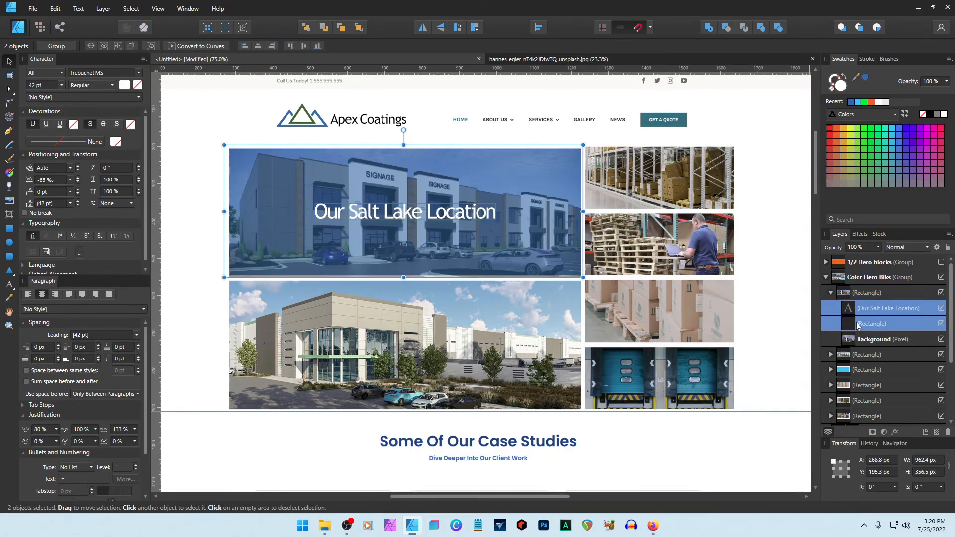
Copy the overlay and caption into the lower large hero rectangle, position them over its photo, and reword the caption as "Our Denver Location".
left_click(830, 354)
left_click(855, 369)
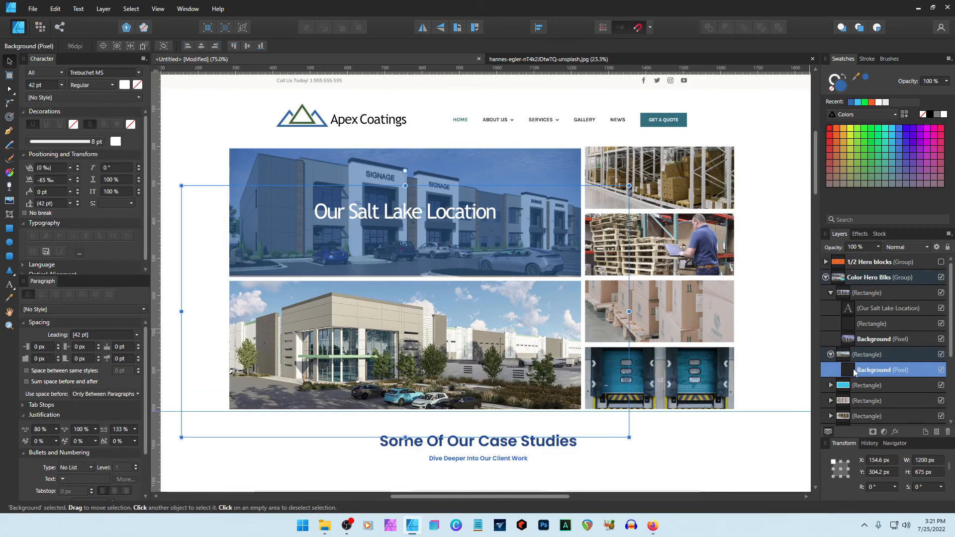
key("ctrl+v")
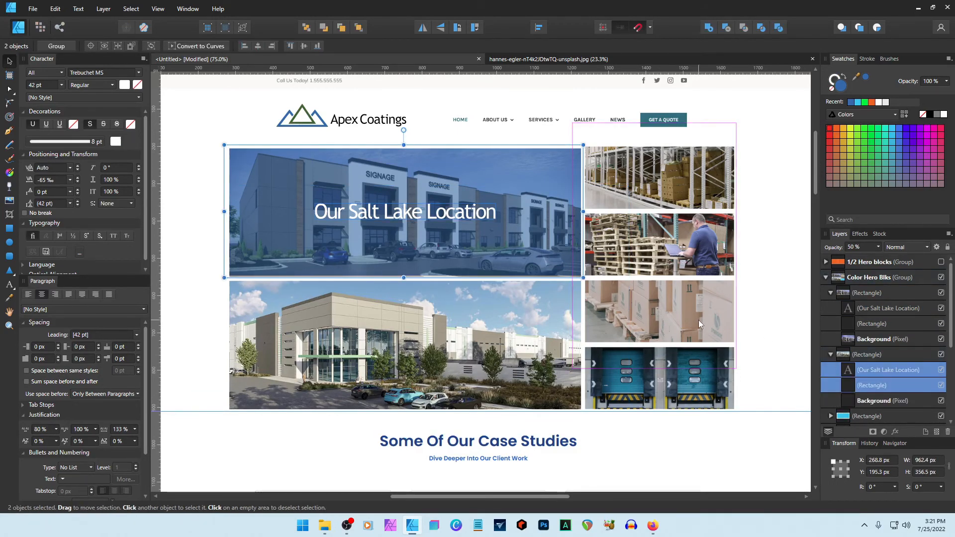
left_click_drag(505, 241, 506, 367)
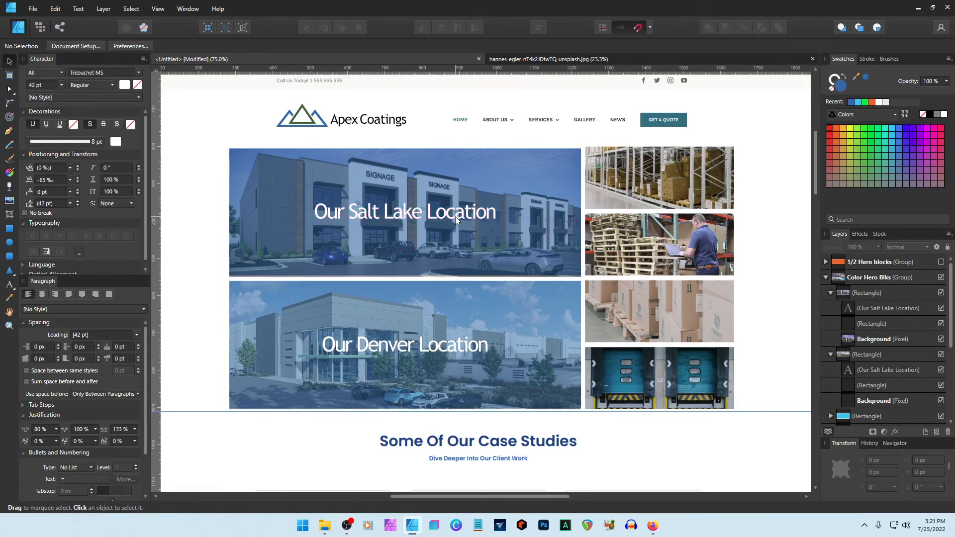
Copy the overlay and caption into the topmost small hero block, position them over the shelving photo, and reword the caption as "Our Warehouse".
left_click(649, 204)
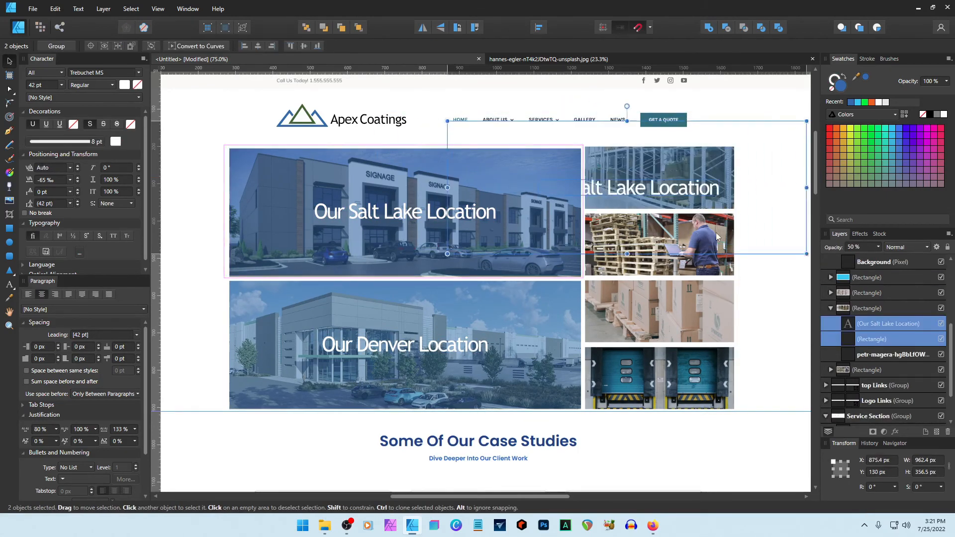
left_click_drag(715, 231, 741, 235)
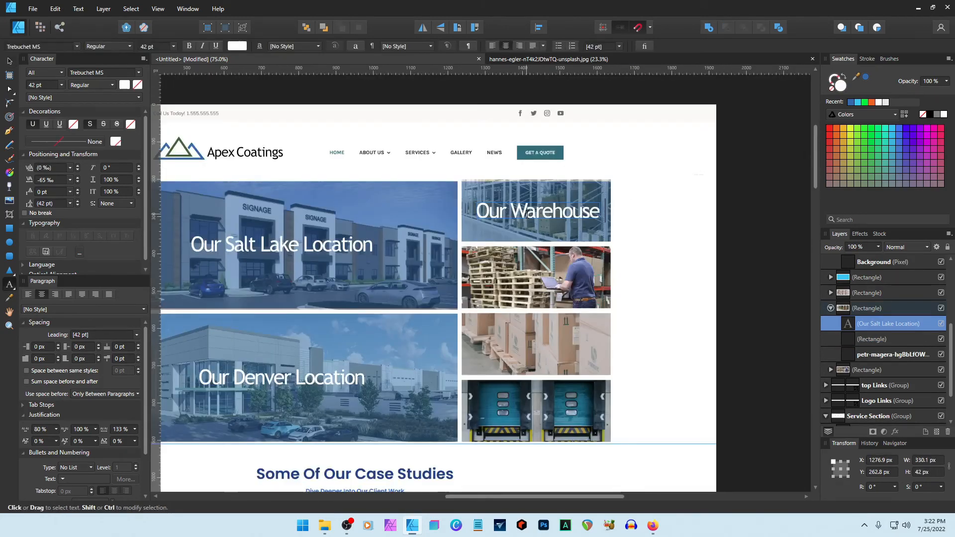
Set the "Our Warehouse" caption to 32 pt and select the blue overlay along with it.
triple_click(523, 213)
key("Escape")
left_click(47, 86)
type("32")
key("Return")
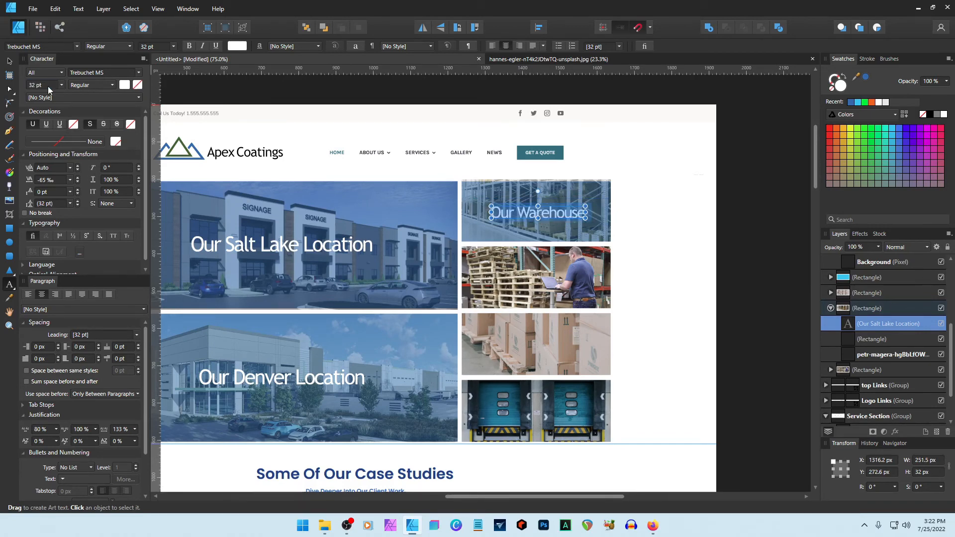
left_click(860, 339, "shift")
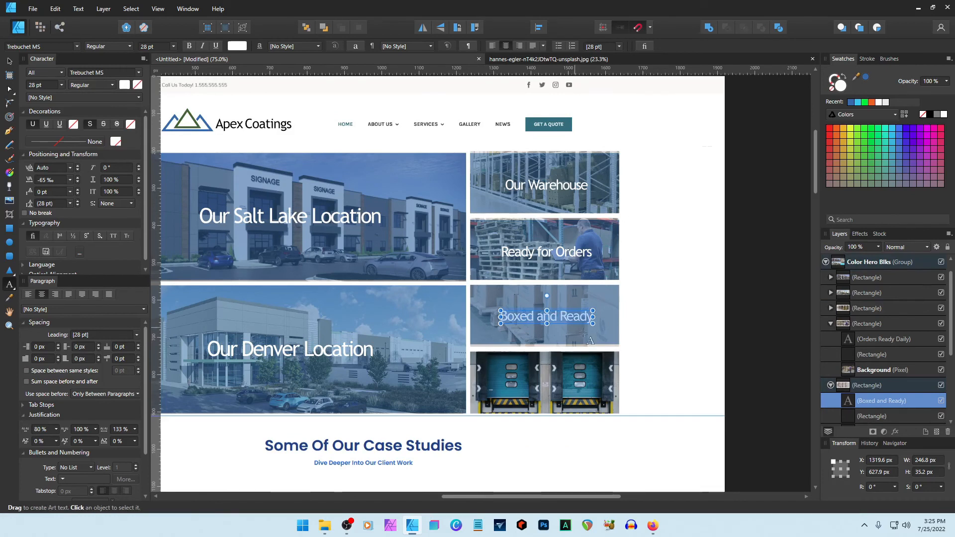
Reword the cardboard-box block's caption as "Pulled and Boxed" and the pallet block's caption as "Daily Orders Ready".
key("Home")
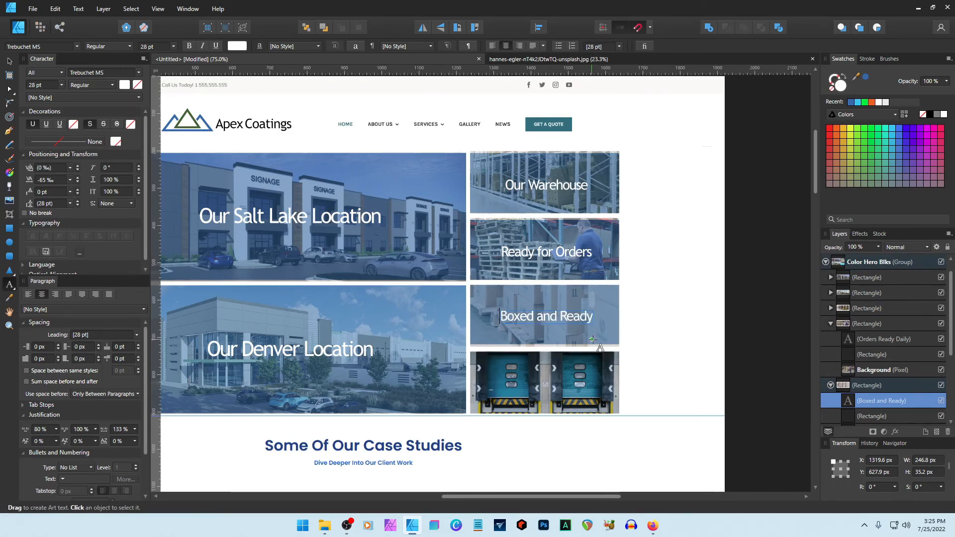
type("Pulled ")
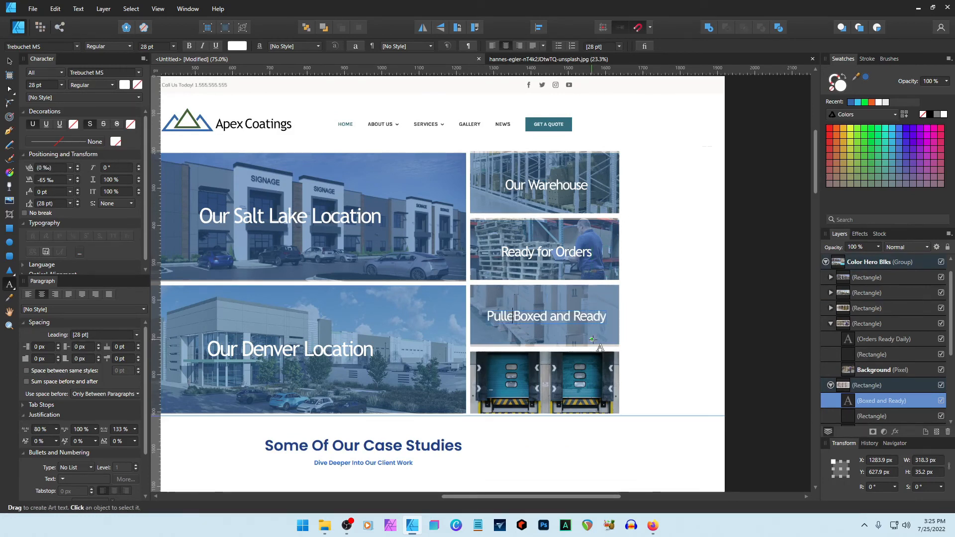
type("and")
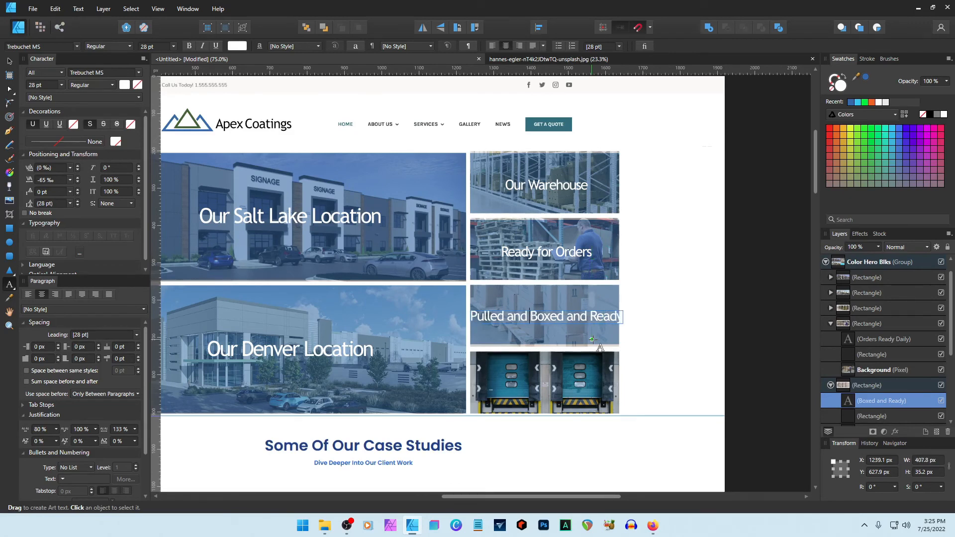
key("Delete")
key("Delete")
key("Delete")
key("Delete")
key("Delete")
key("Delete")
key("Delete")
key("Delete")
key("Delete")
key("BackSpace")
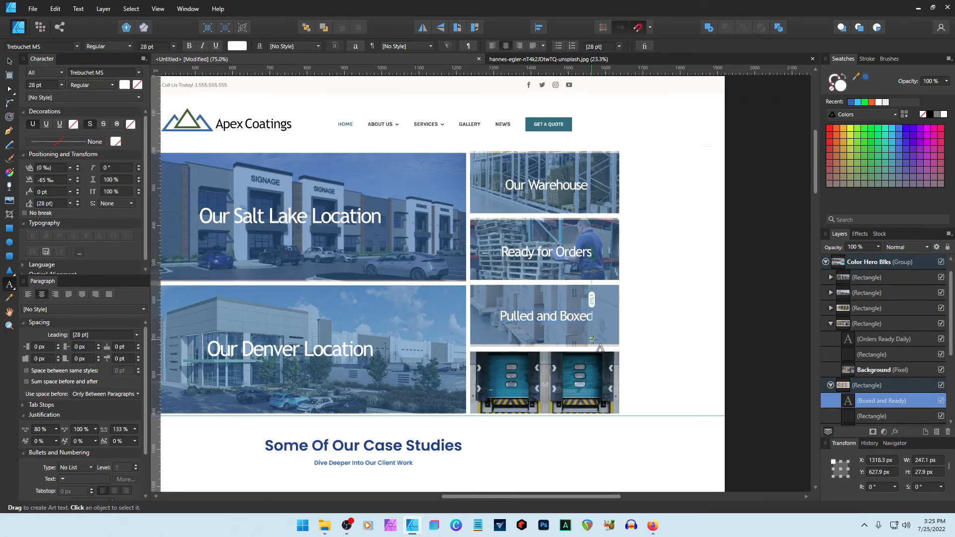
left_click(562, 252)
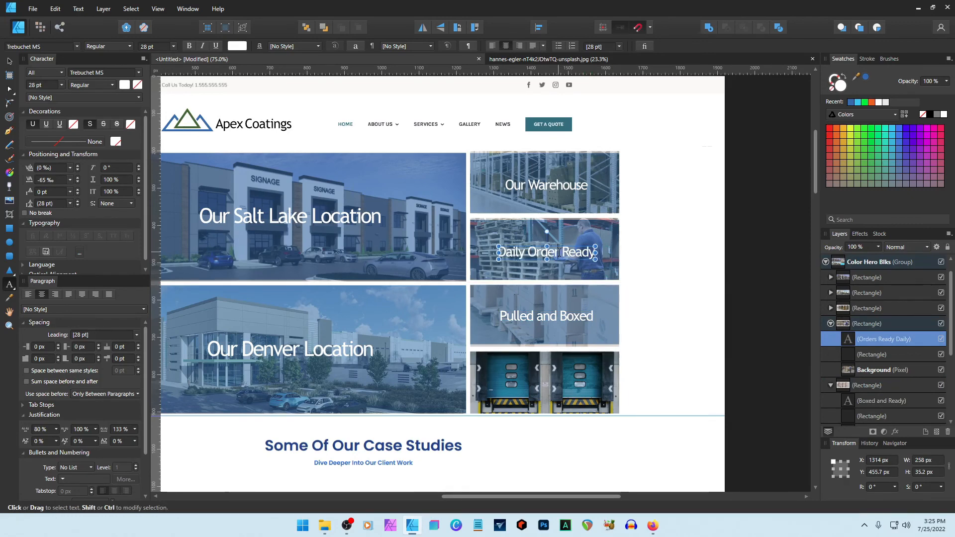
type("s")
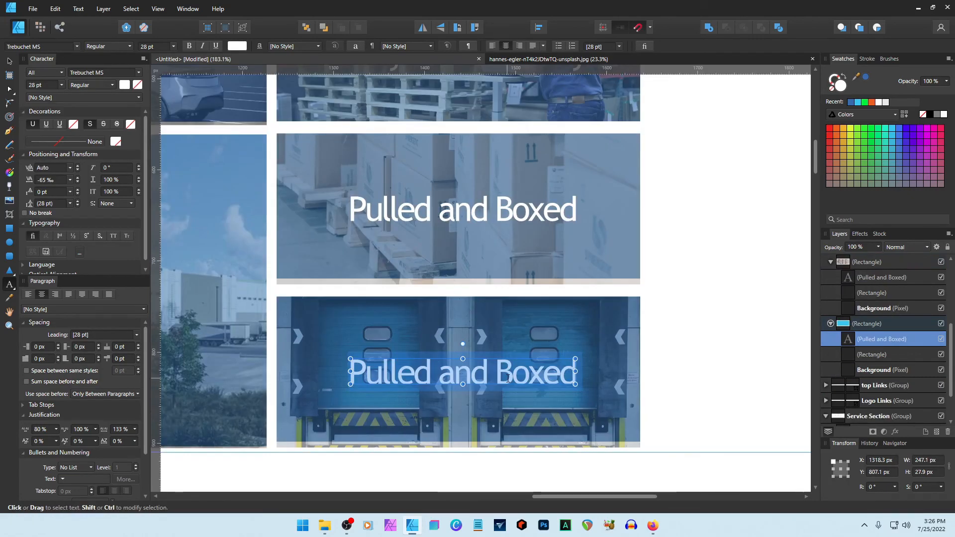
Reword the copied caption over the loading-dock photo as "We Ship Everywhere" and deselect it.
type("We S")
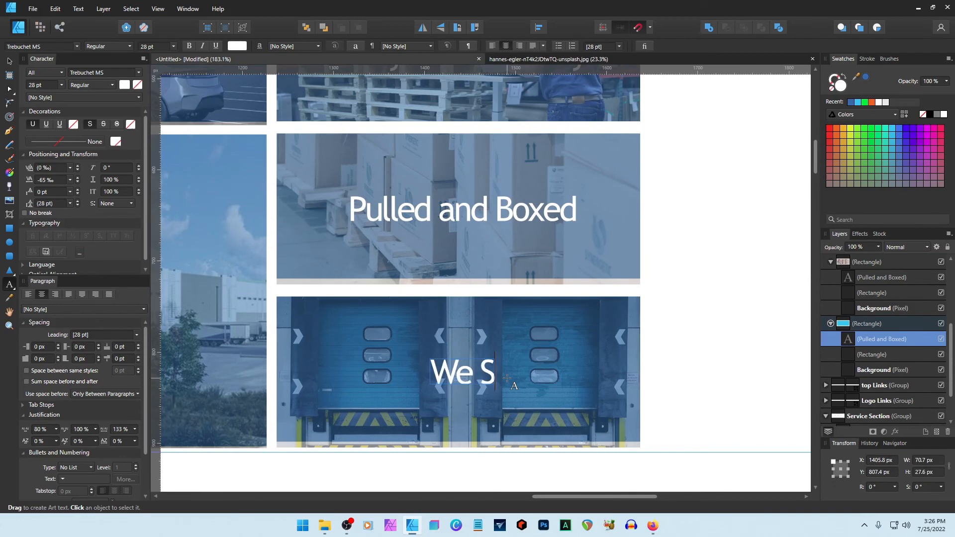
type("hipp")
key("BackSpace")
type("Everywhere")
key("Escape")
key("Escape")
Recolor the overlay rectangles of all four small hero blocks with the sampled green, keeping the large blocks blue.
scroll(676, 326, "down", 3)
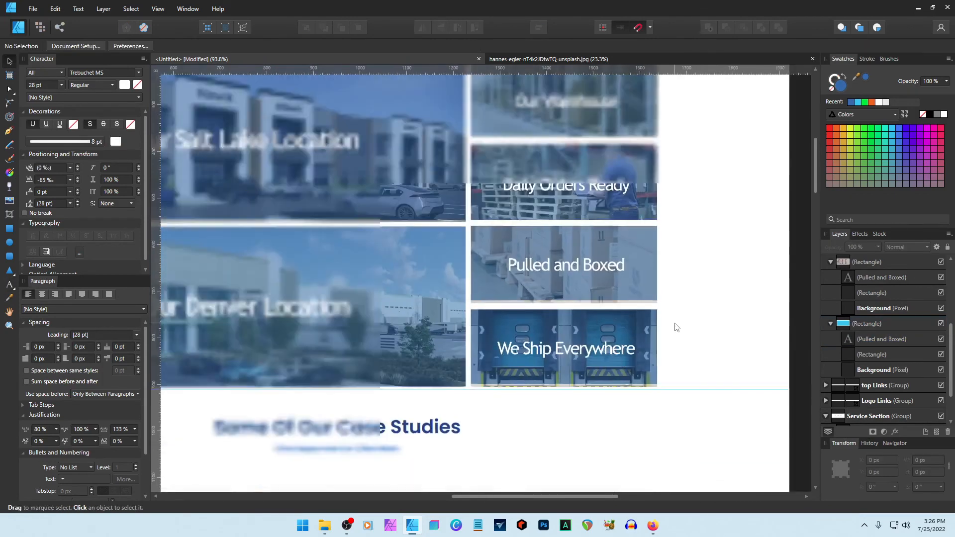
scroll(676, 326, "down", 2)
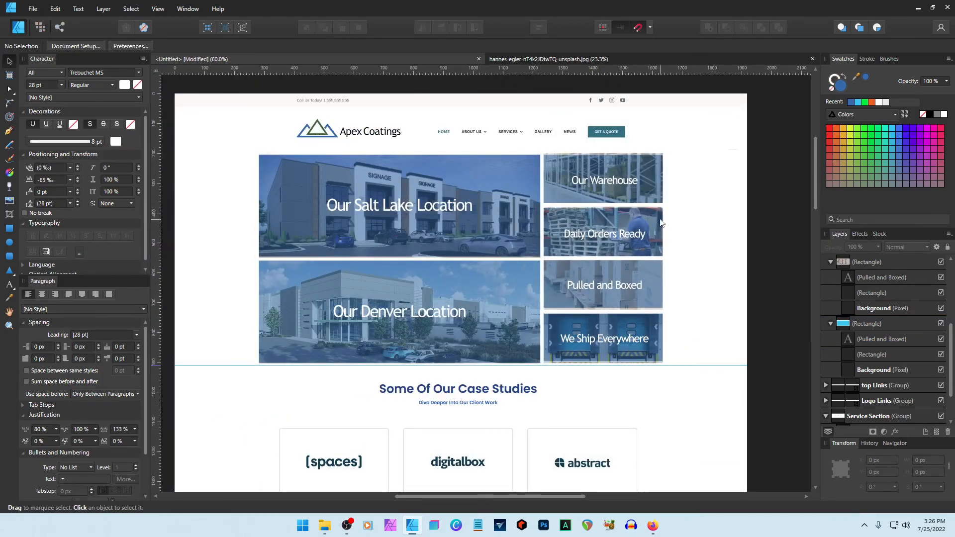
left_click(861, 353)
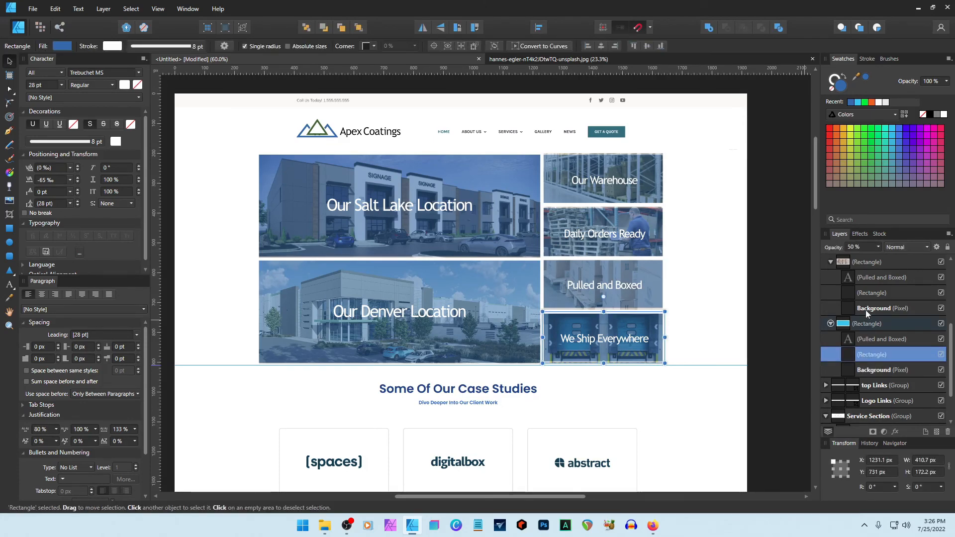
left_click(863, 294, "ctrl")
scroll(870, 298, "up", 3)
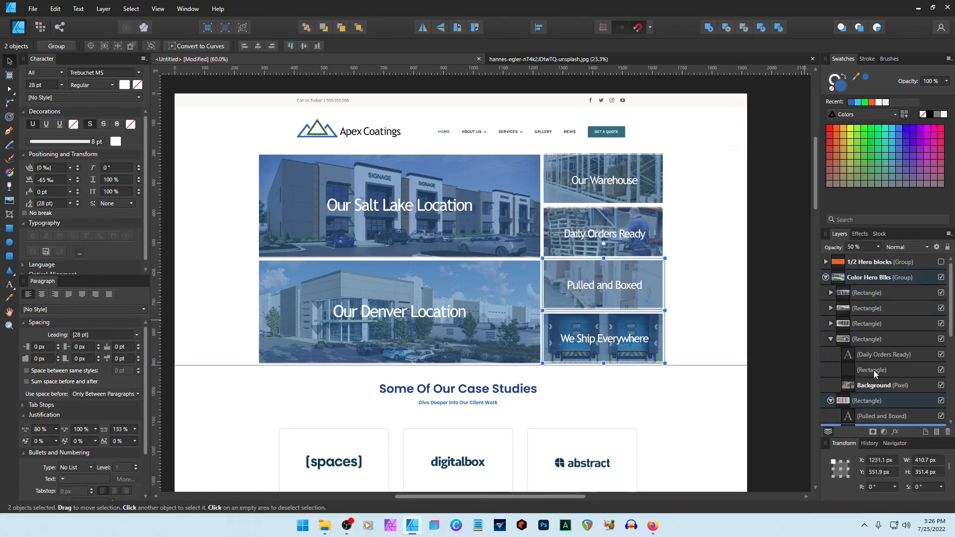
left_click(876, 368)
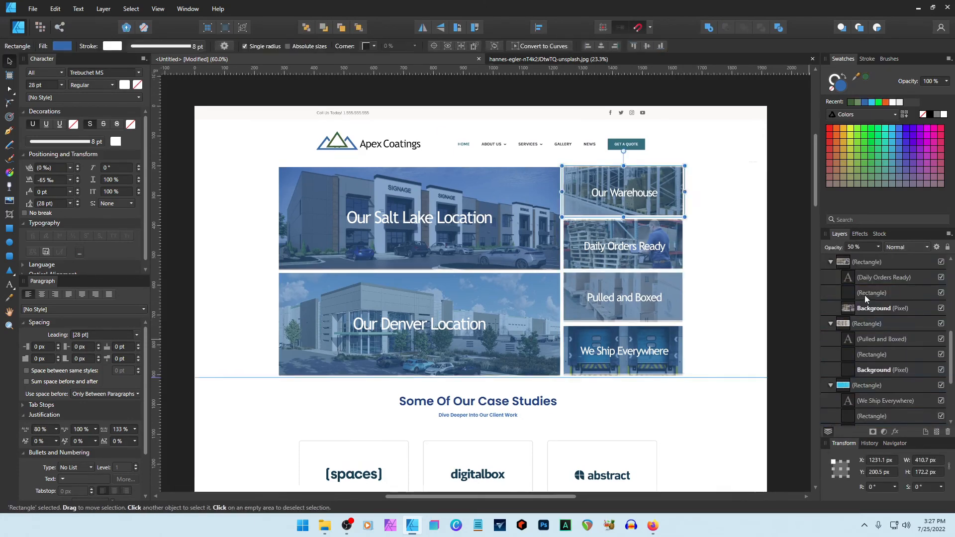
left_click(864, 354, "ctrl")
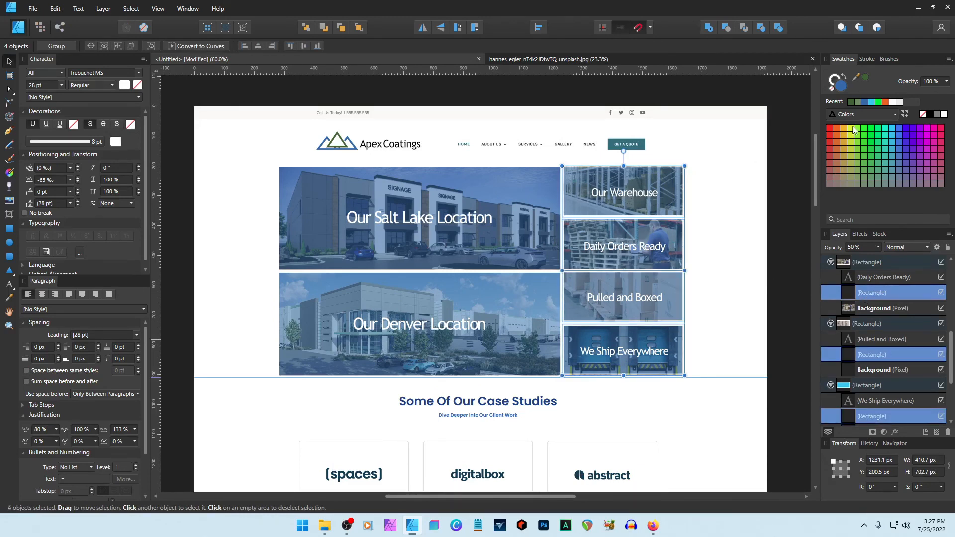
left_click(865, 77)
left_click(747, 298)
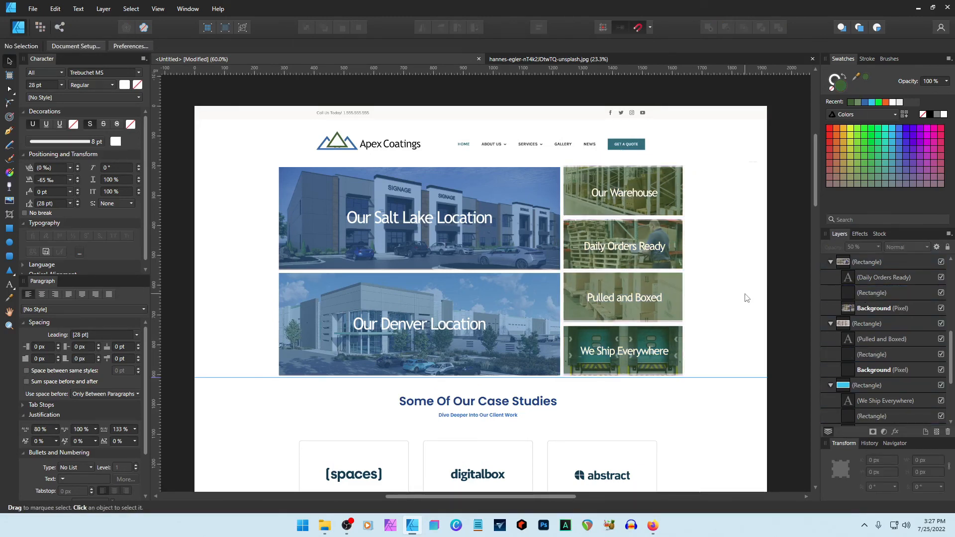
Collapse the expanded small hero rectangles in the layer list and clear the selection.
scroll(744, 318, "down", 2)
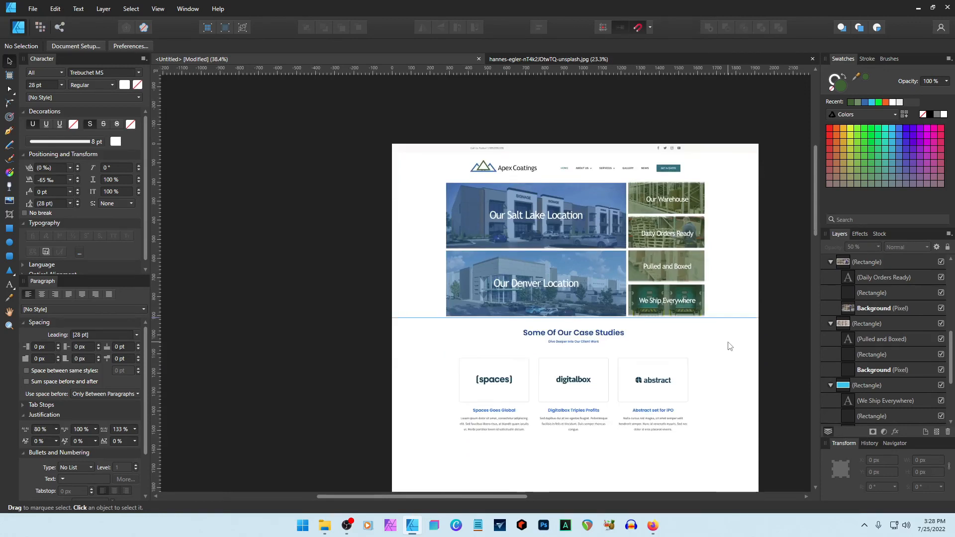
left_click_drag(460, 496, 530, 496)
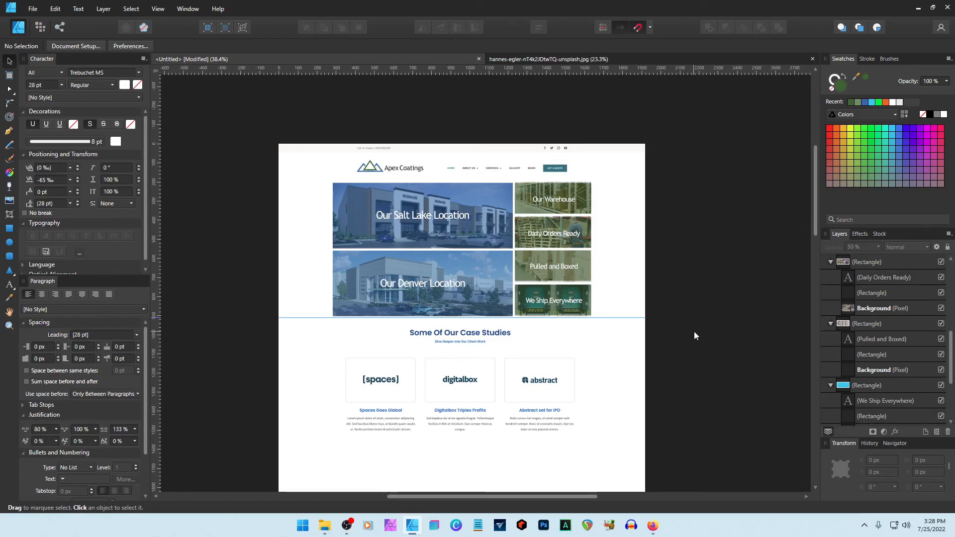
left_click(831, 384)
left_click(829, 324)
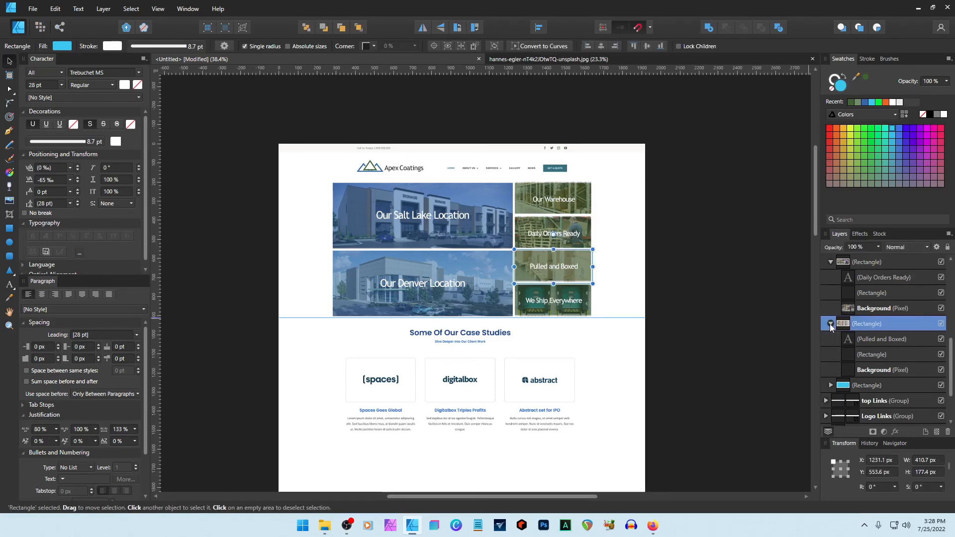
left_click(829, 323)
left_click(831, 263)
left_click(697, 260)
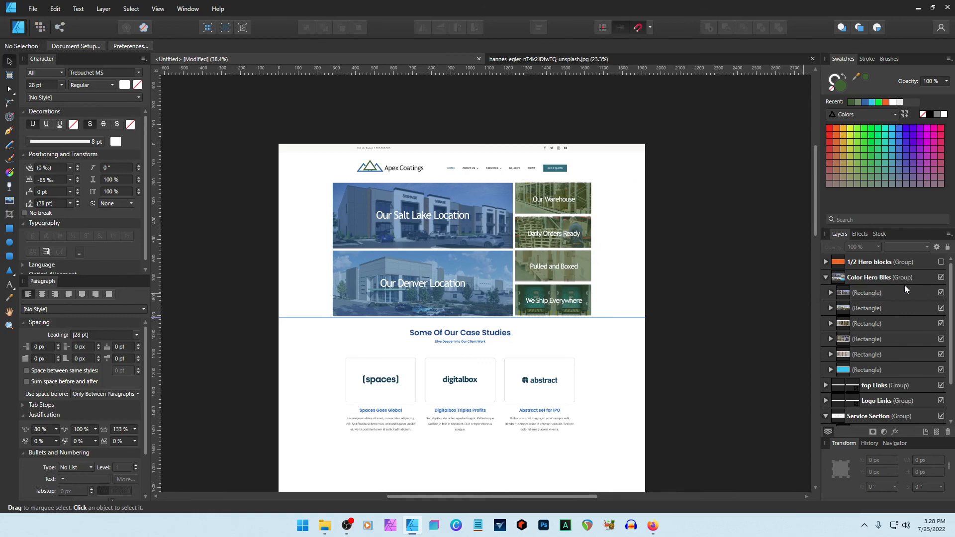
Preview the orange 1/2 Hero blocks group in place of Color Hero Blks and restore the original visibility.
left_click(940, 278)
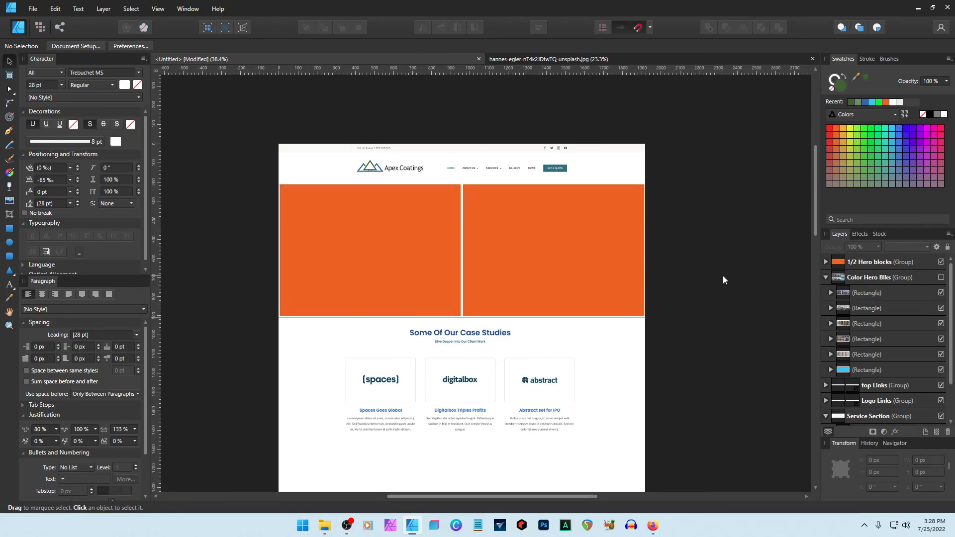
left_click(941, 262)
left_click(941, 277)
Hide the four small hero blocks to preview only the two large ones, and make them visible again.
left_click(940, 323)
left_click(941, 339)
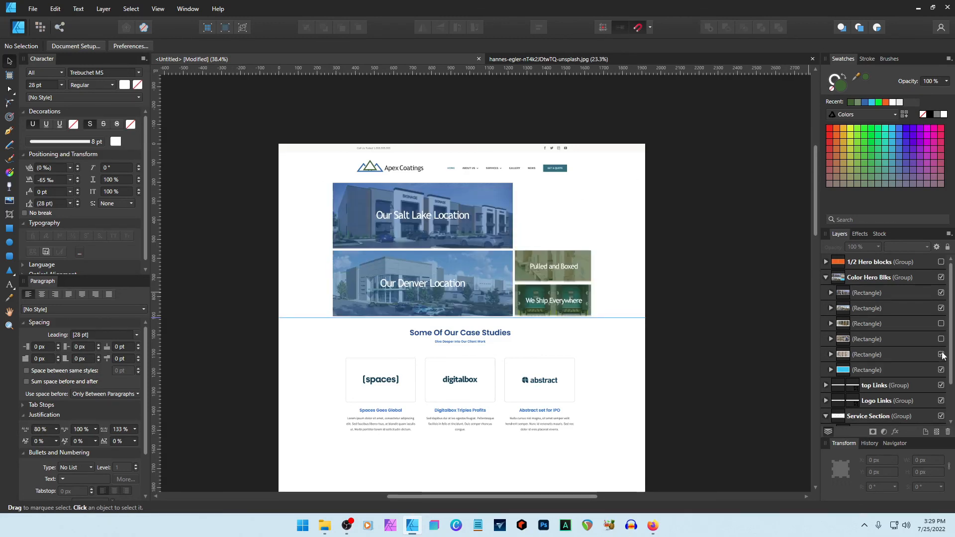
left_click(941, 354)
left_click(940, 370)
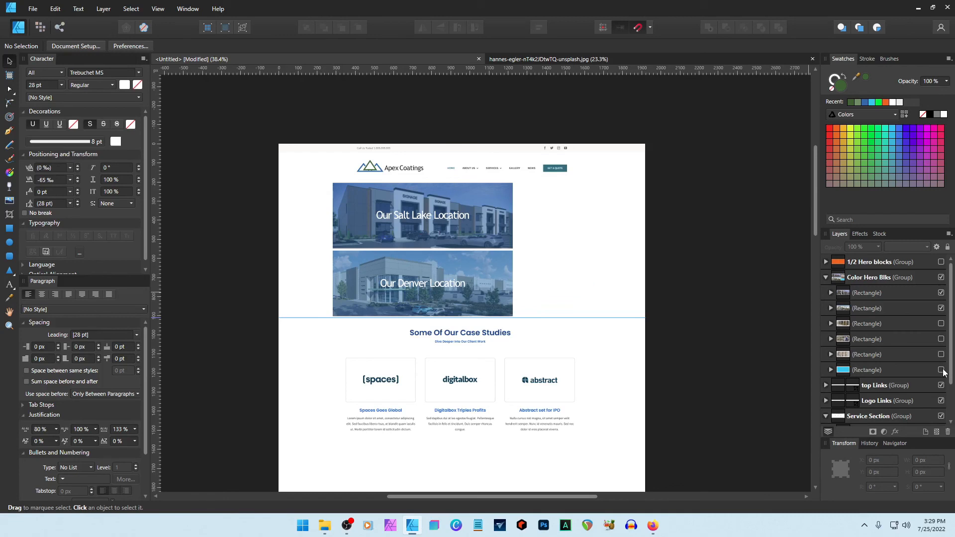
left_click(941, 369)
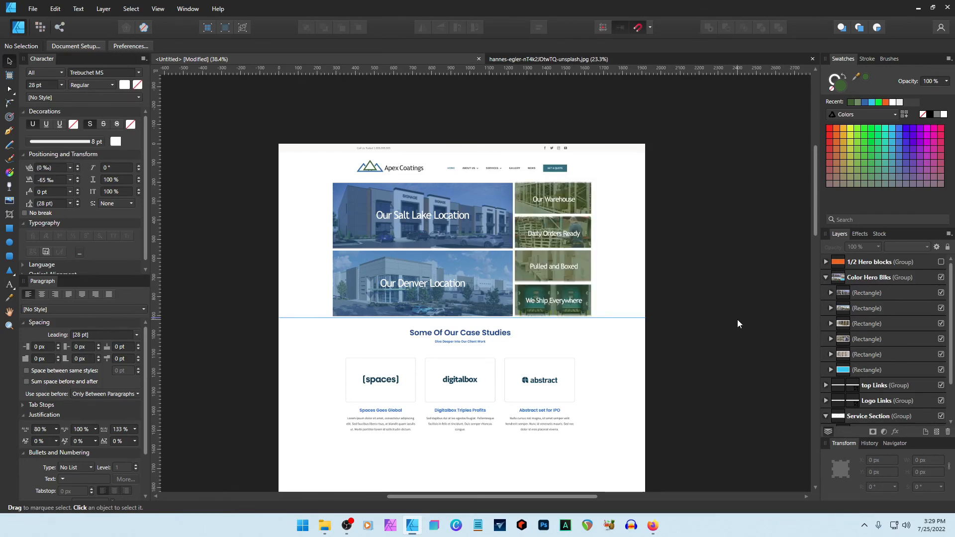